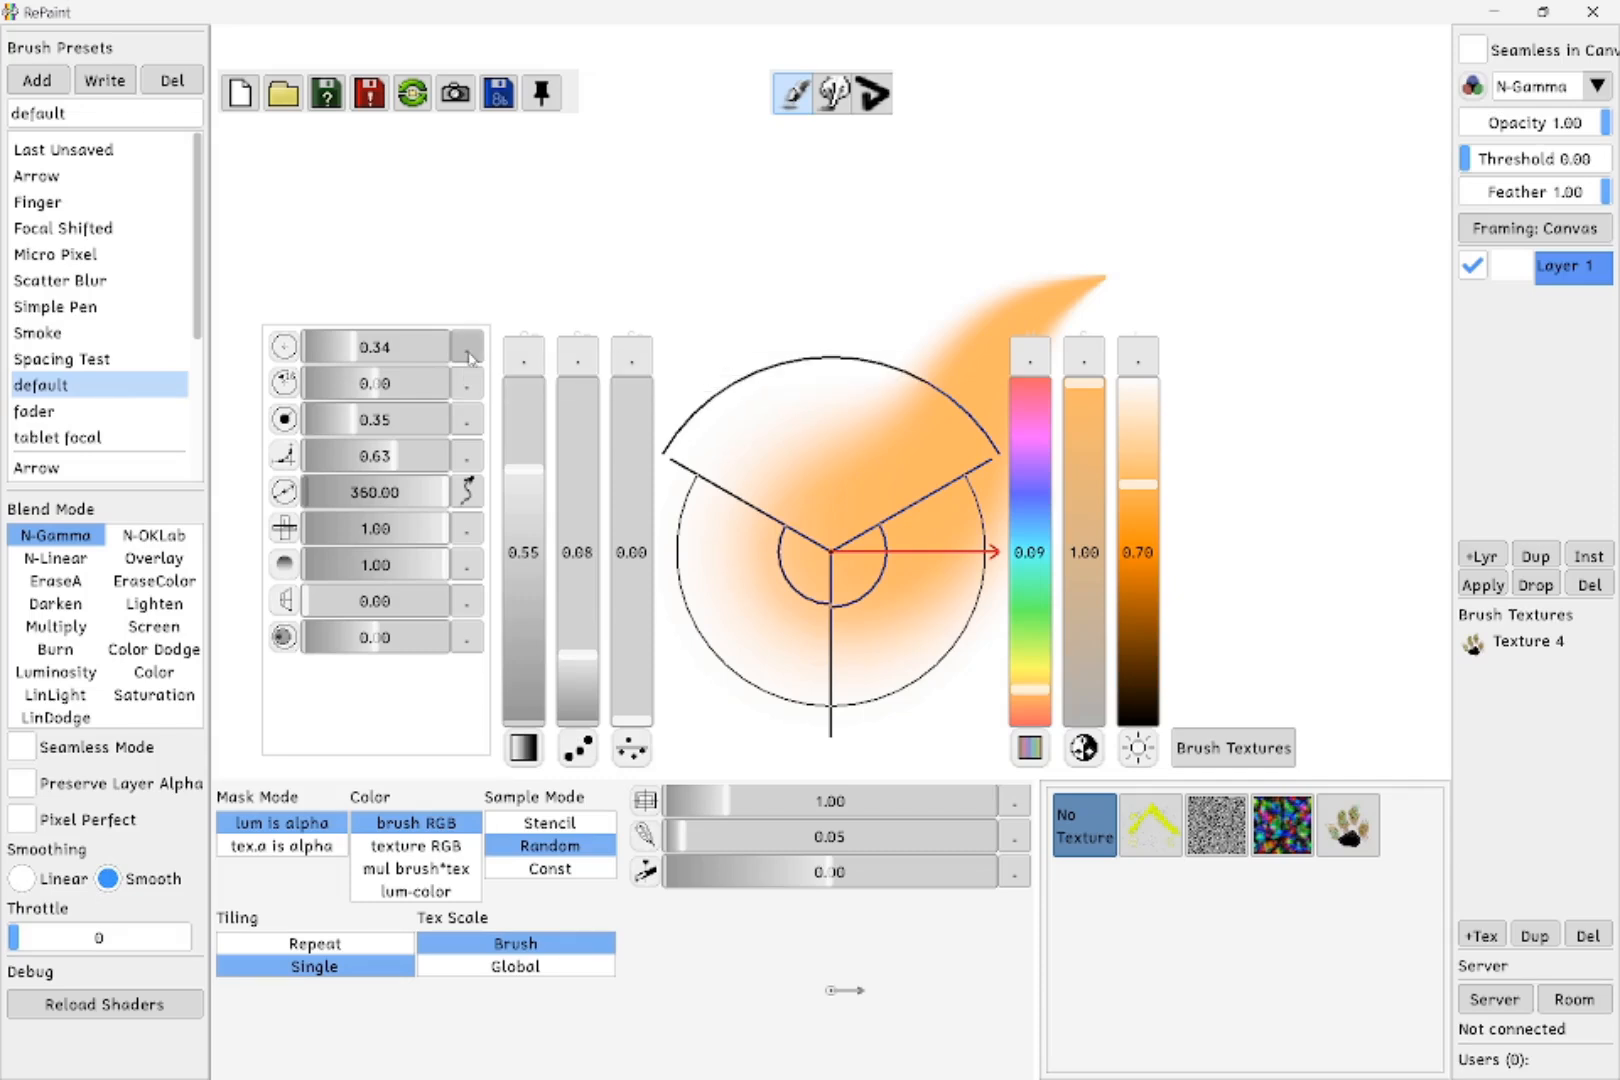
- Try Pressure, V-Tilt, Tilt, Velocity and Direction in turn as the input controlling the brush's outer radius
{"action": "left_click", "coordinate": [467, 347]}
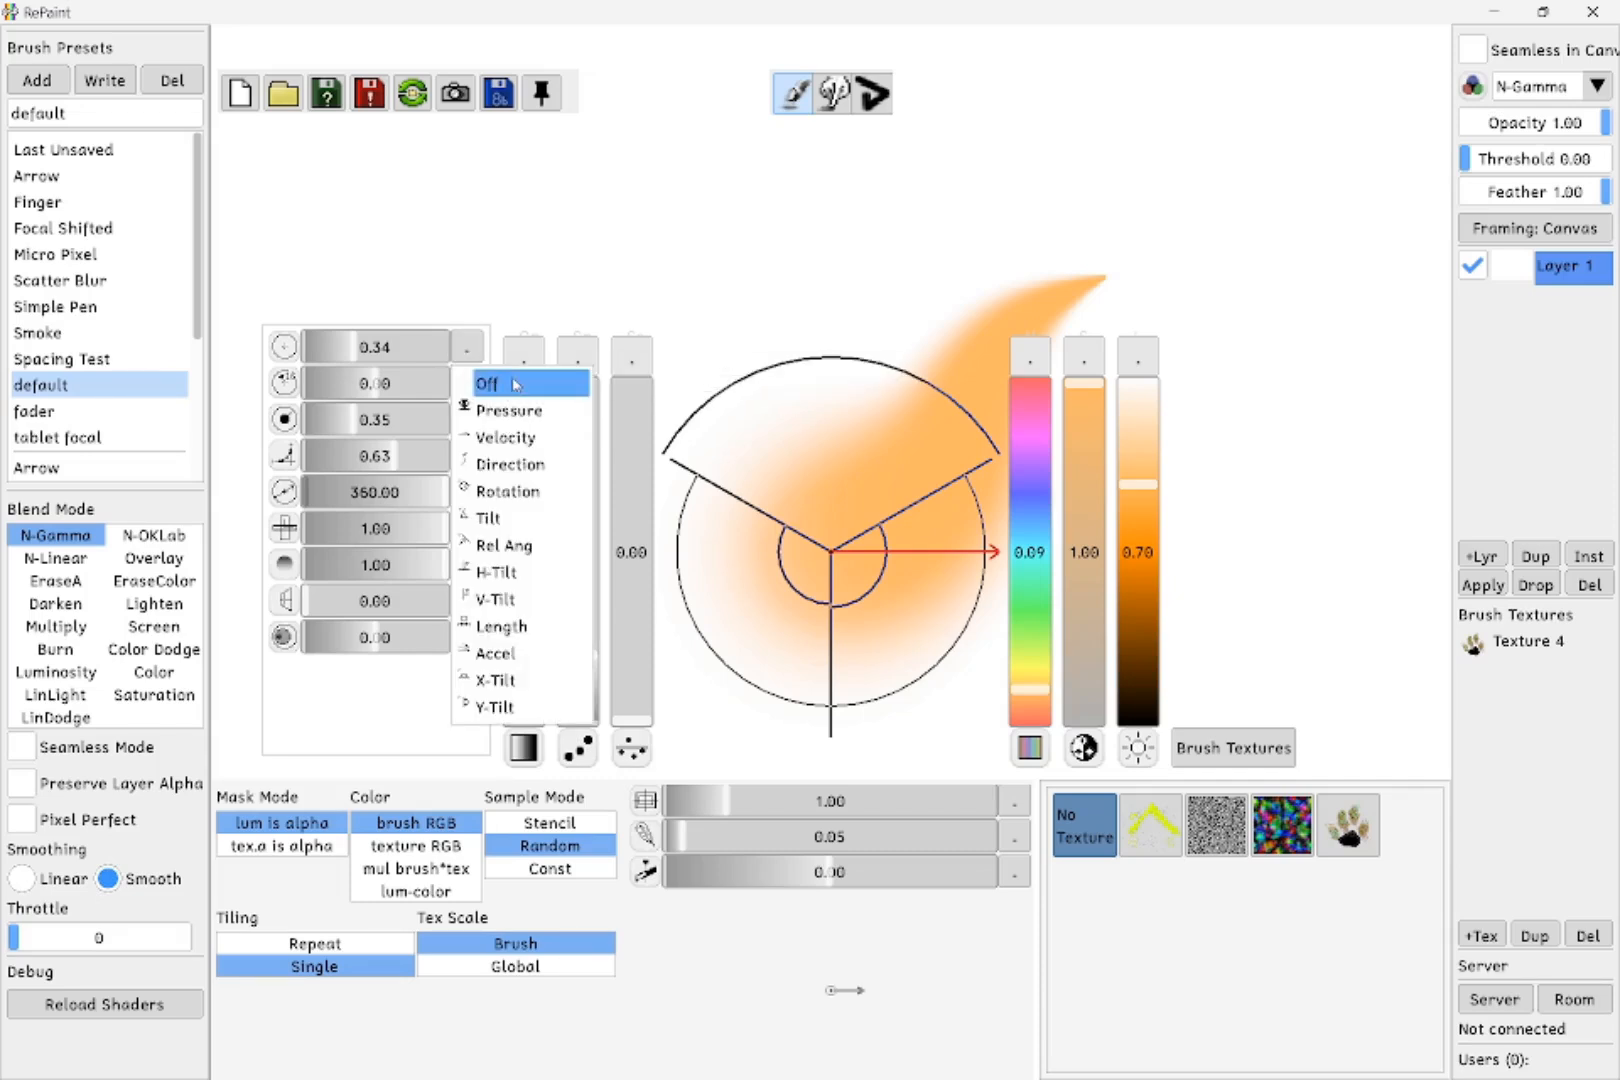
{"action": "left_click", "coordinate": [553, 409]}
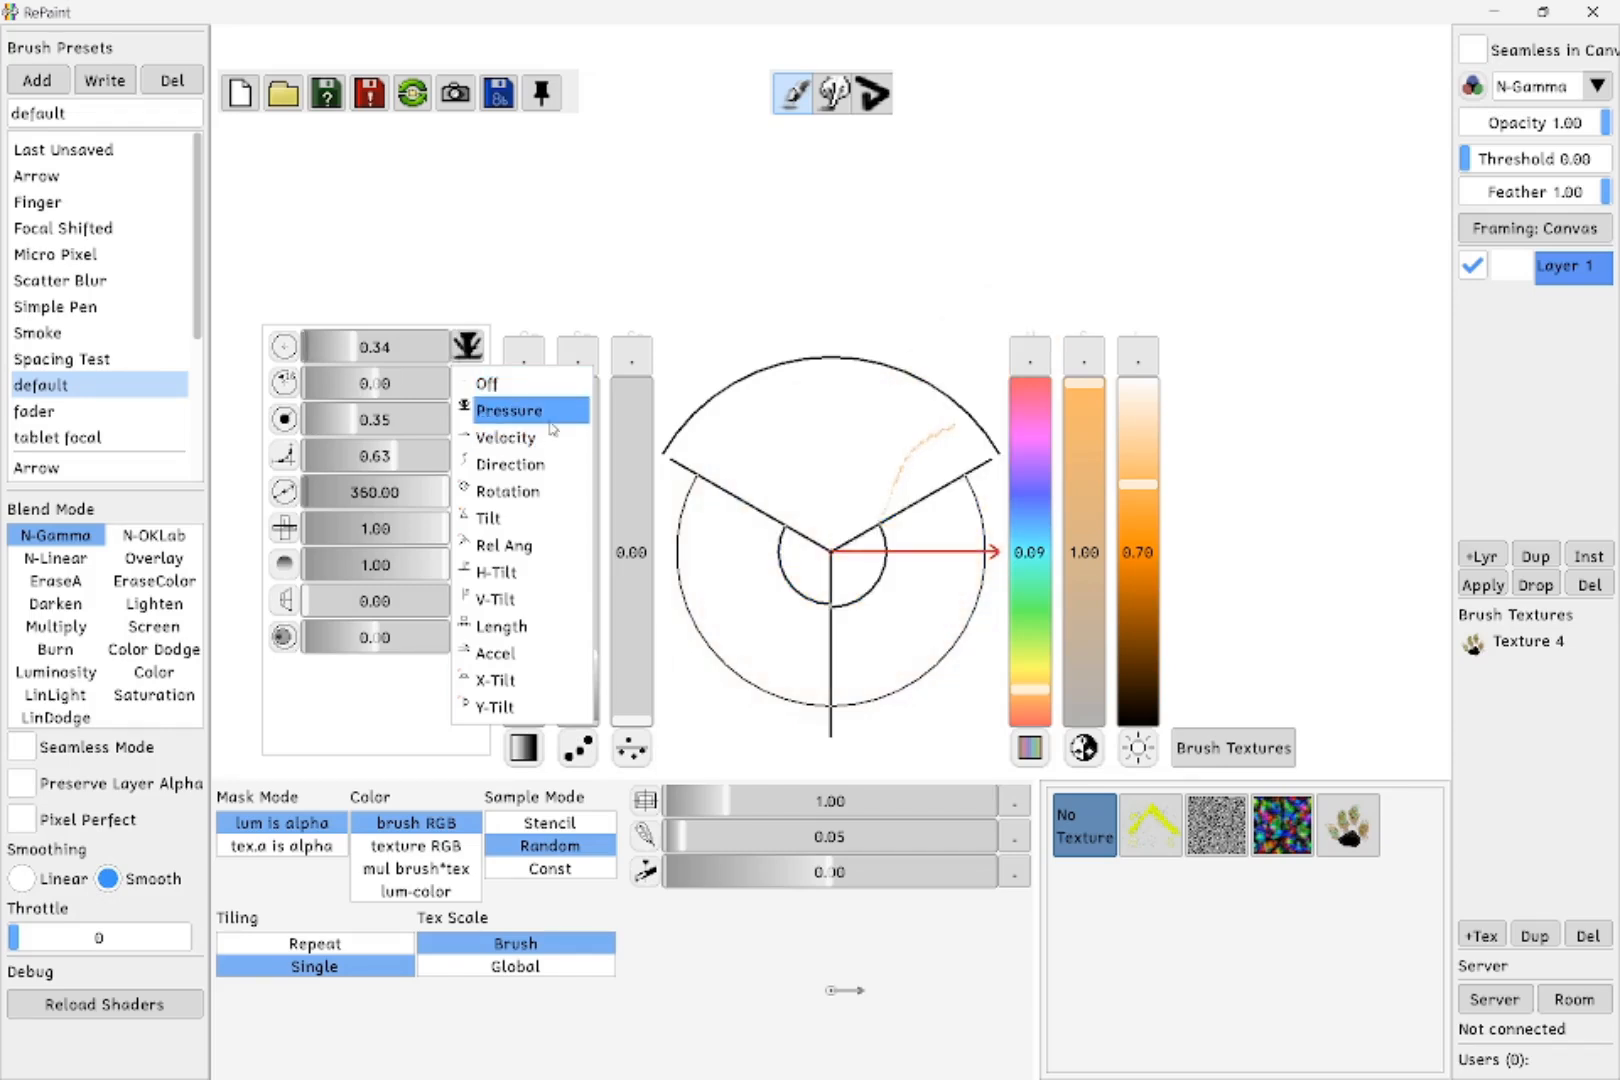
{"action": "left_click", "coordinate": [505, 626]}
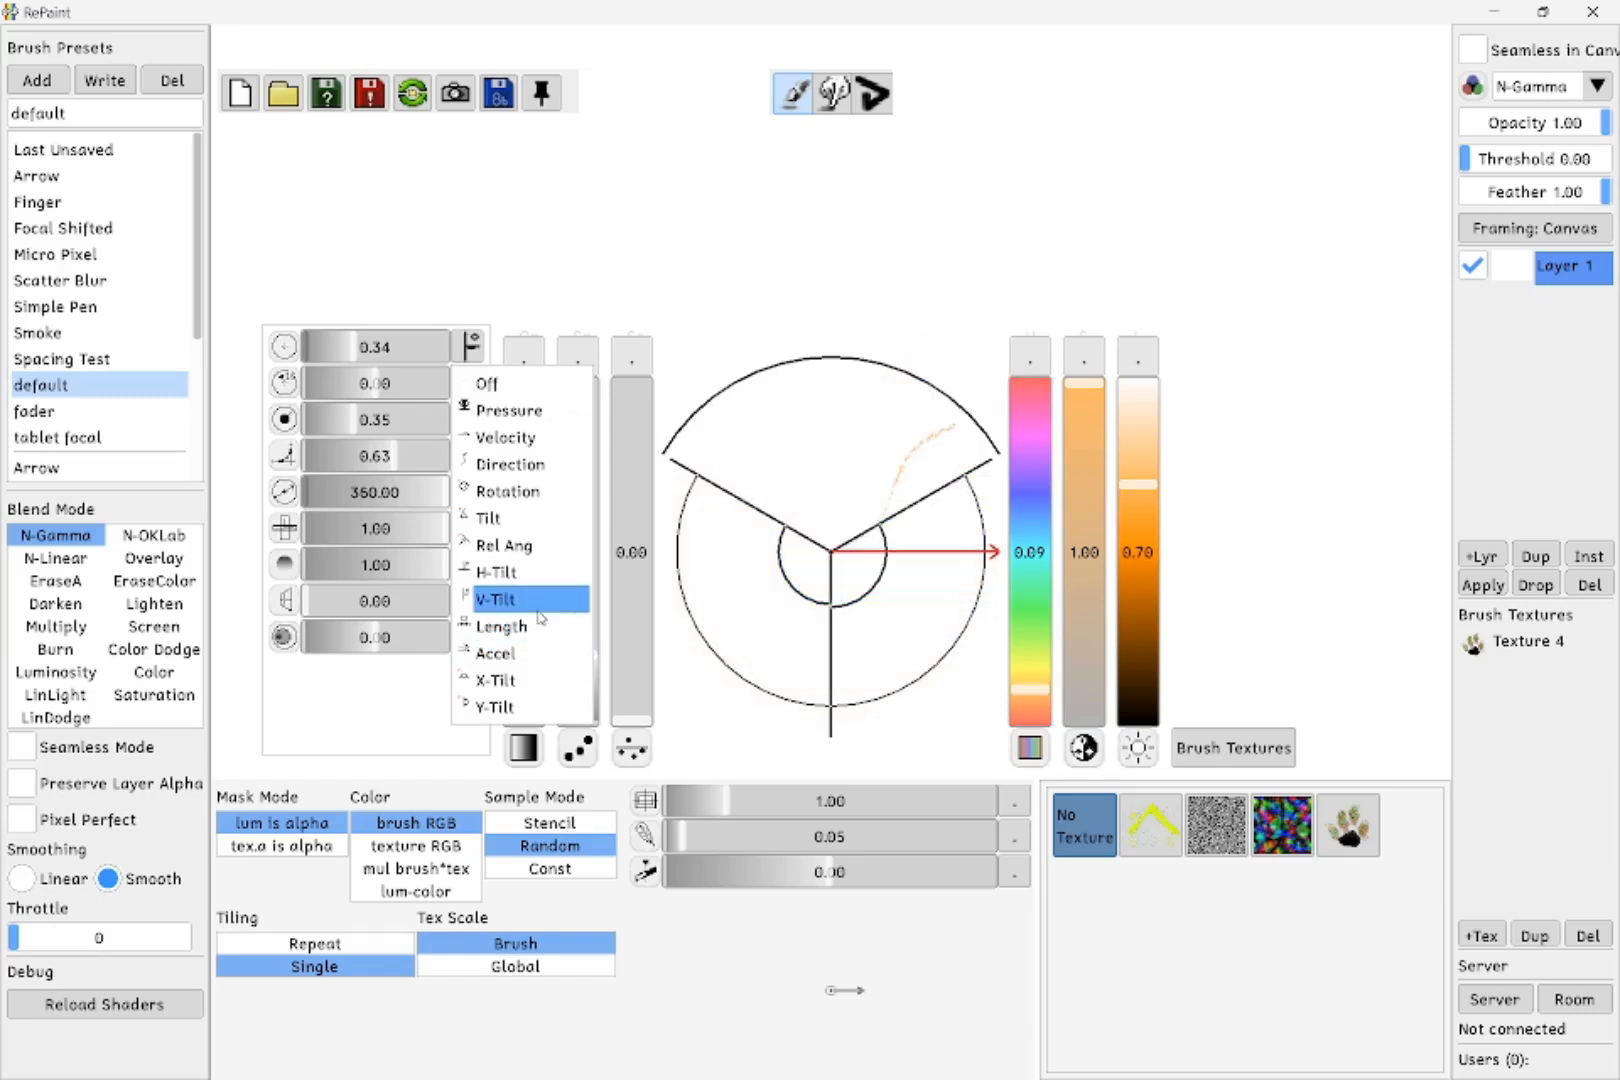
{"action": "left_click", "coordinate": [518, 516]}
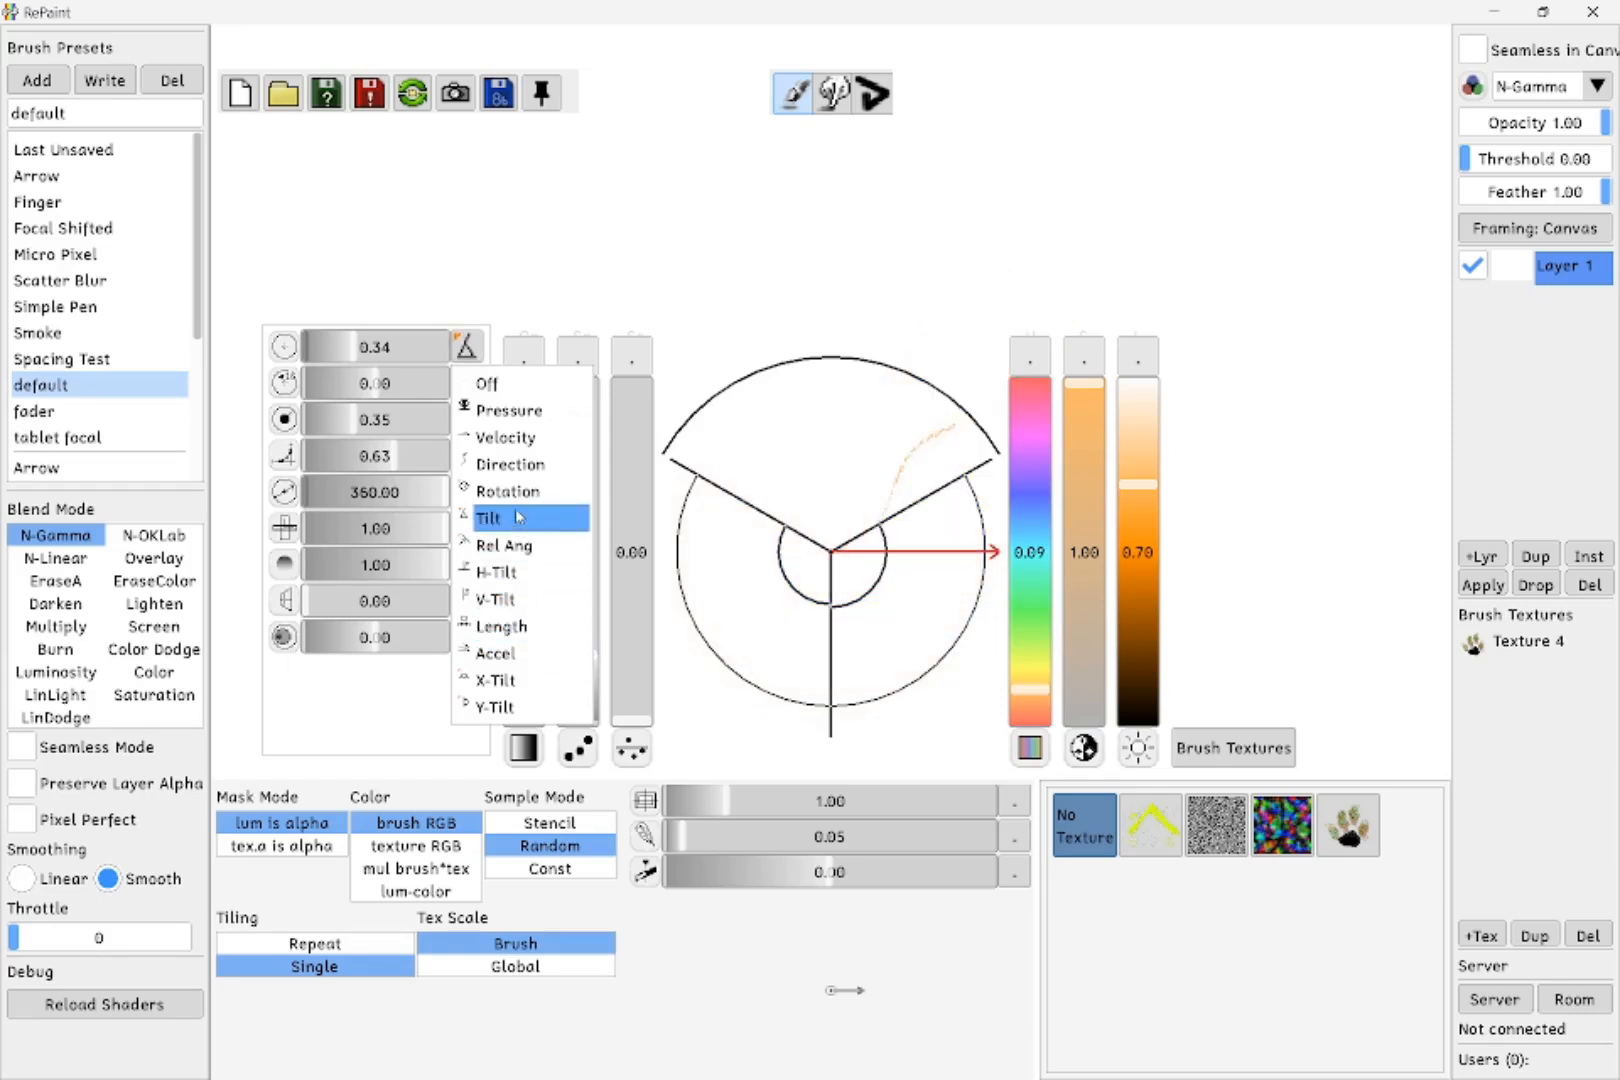
{"action": "left_click", "coordinate": [538, 440]}
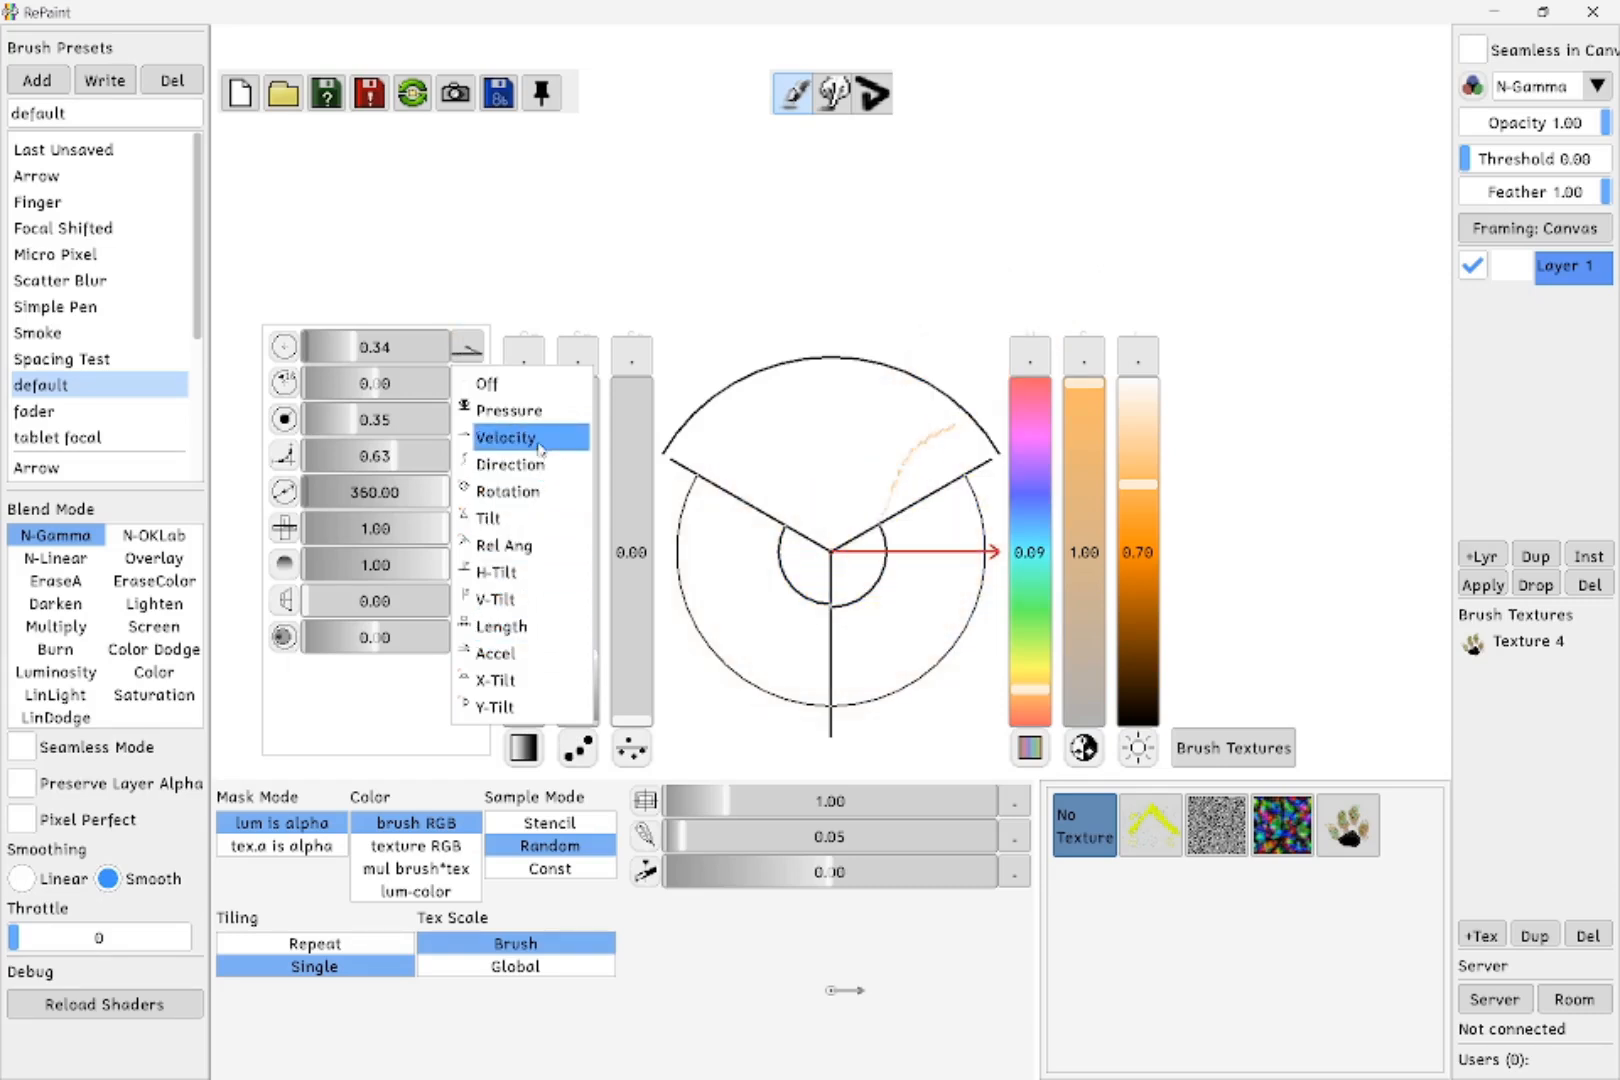
{"action": "left_click", "coordinate": [545, 465]}
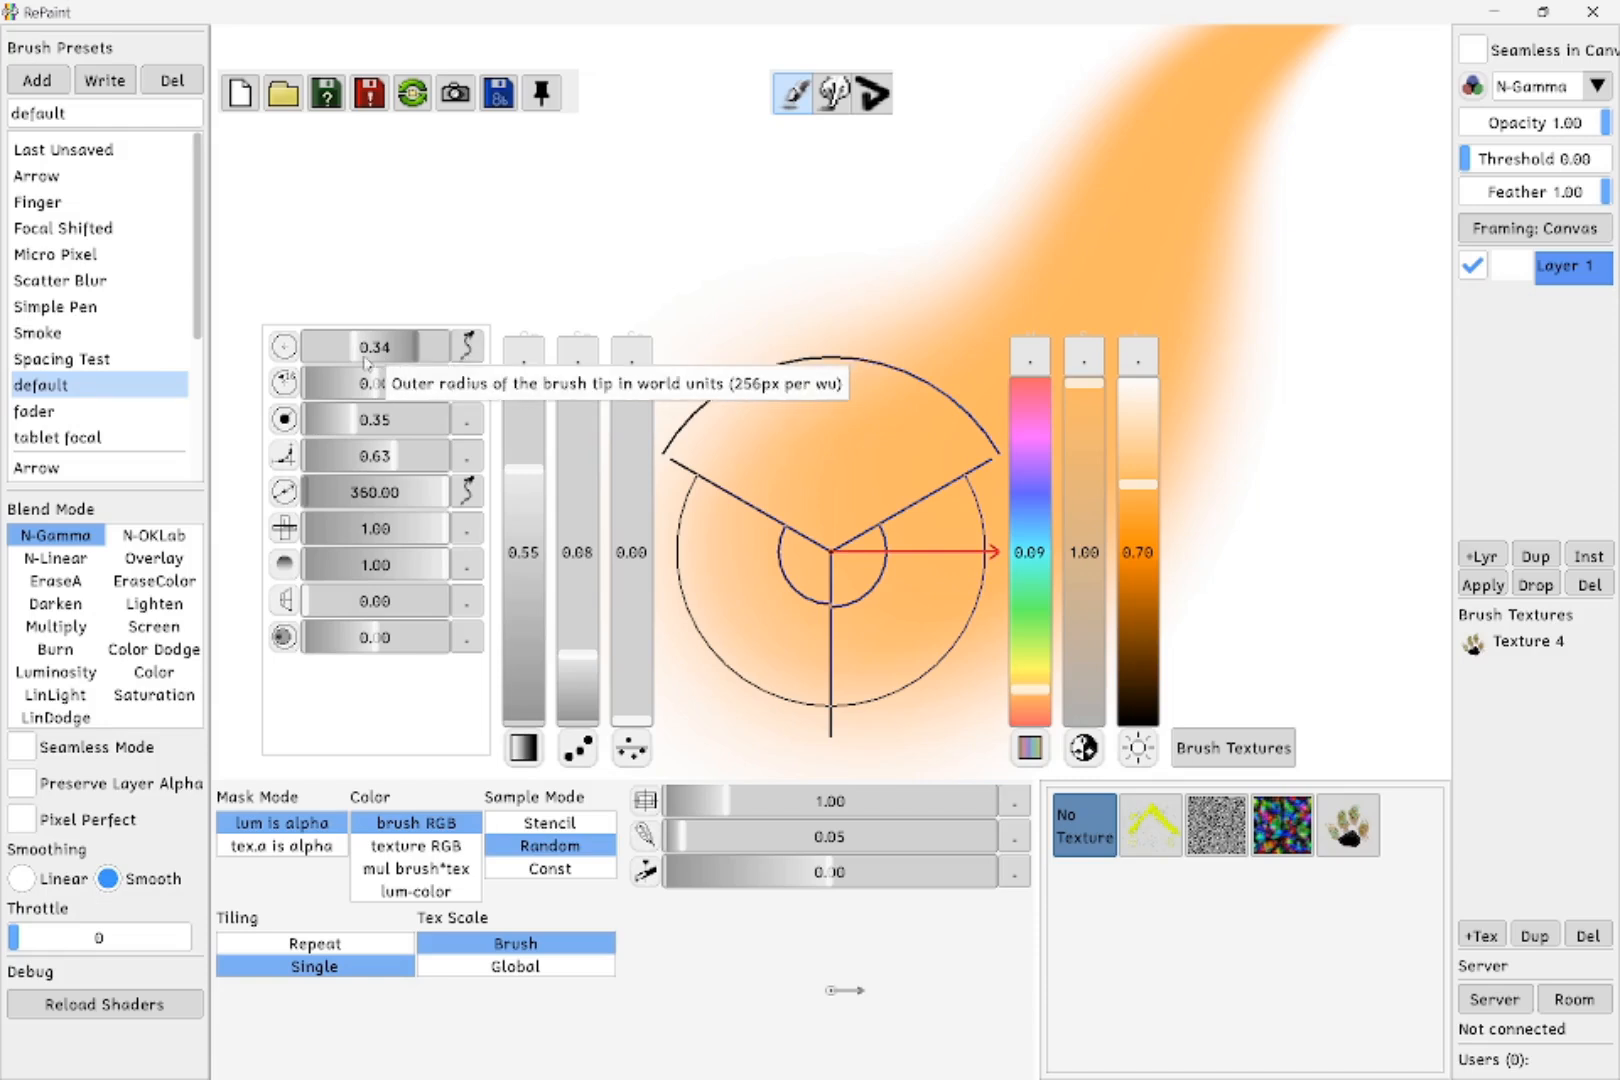
- Drive the brush's outer radius by Velocity, set its base value to 0.00 and reduce the other end of its range
{"action": "left_click", "coordinate": [474, 354]}
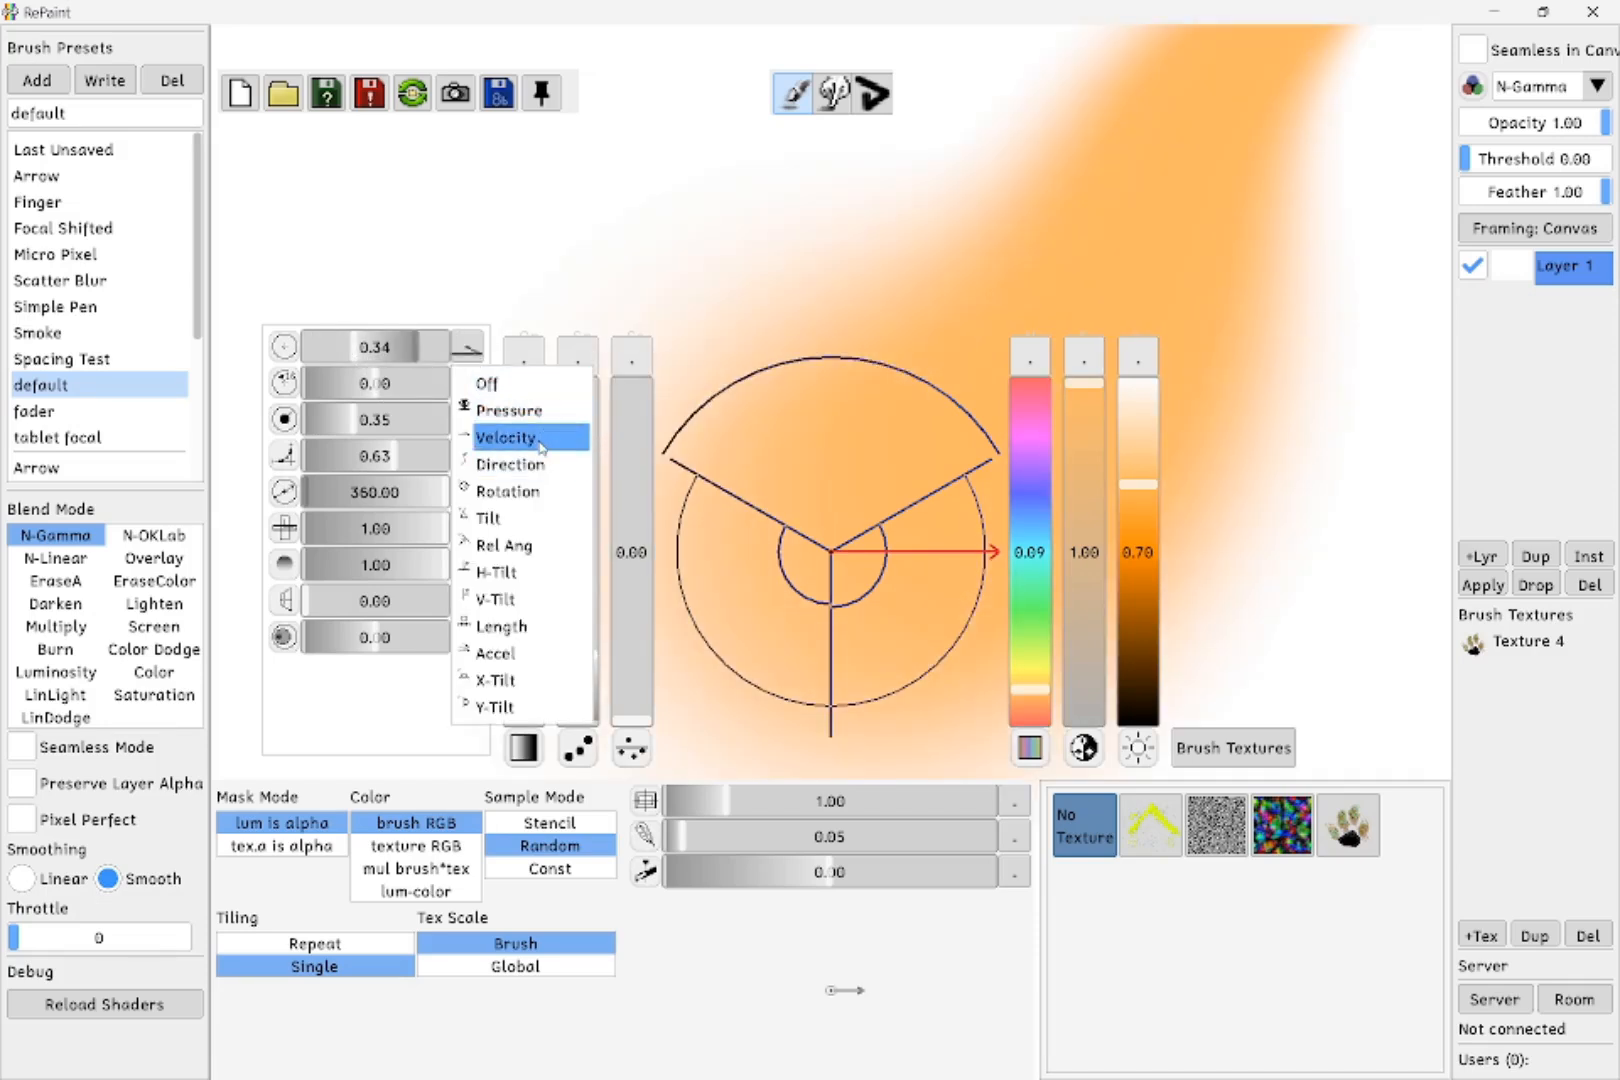
{"action": "left_click", "coordinate": [538, 440]}
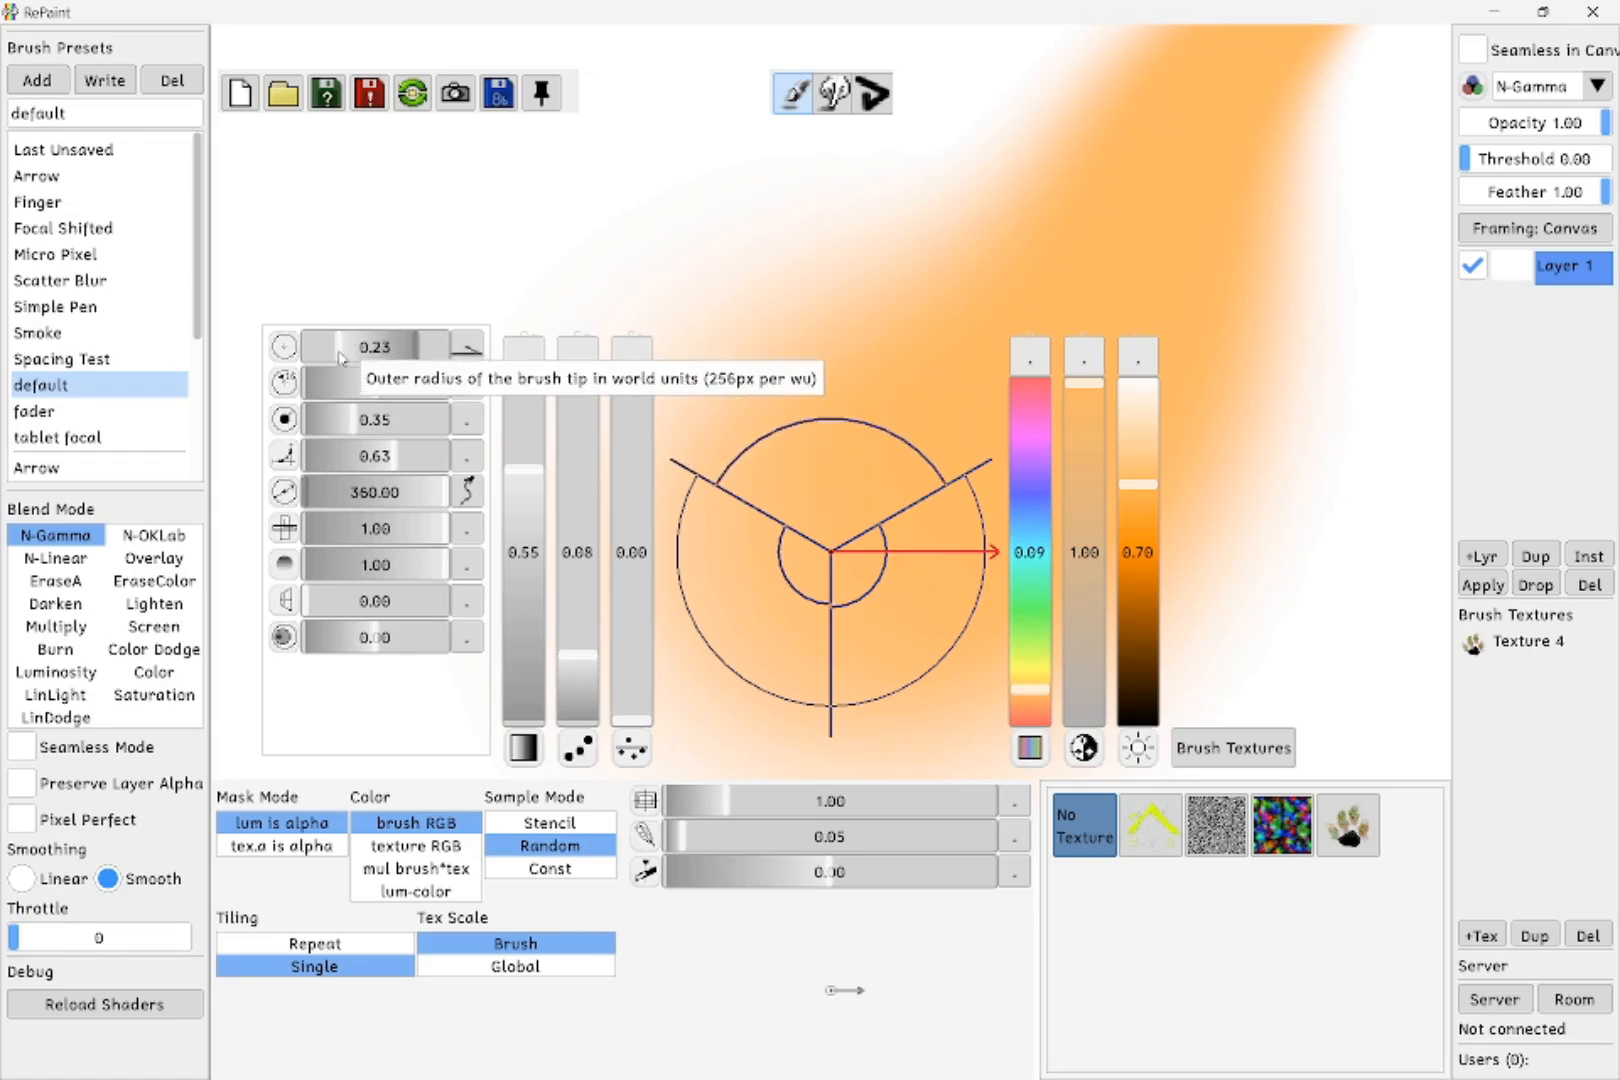
{"action": "left_click_drag", "start_coordinate": [341, 358], "coordinate": [296, 358]}
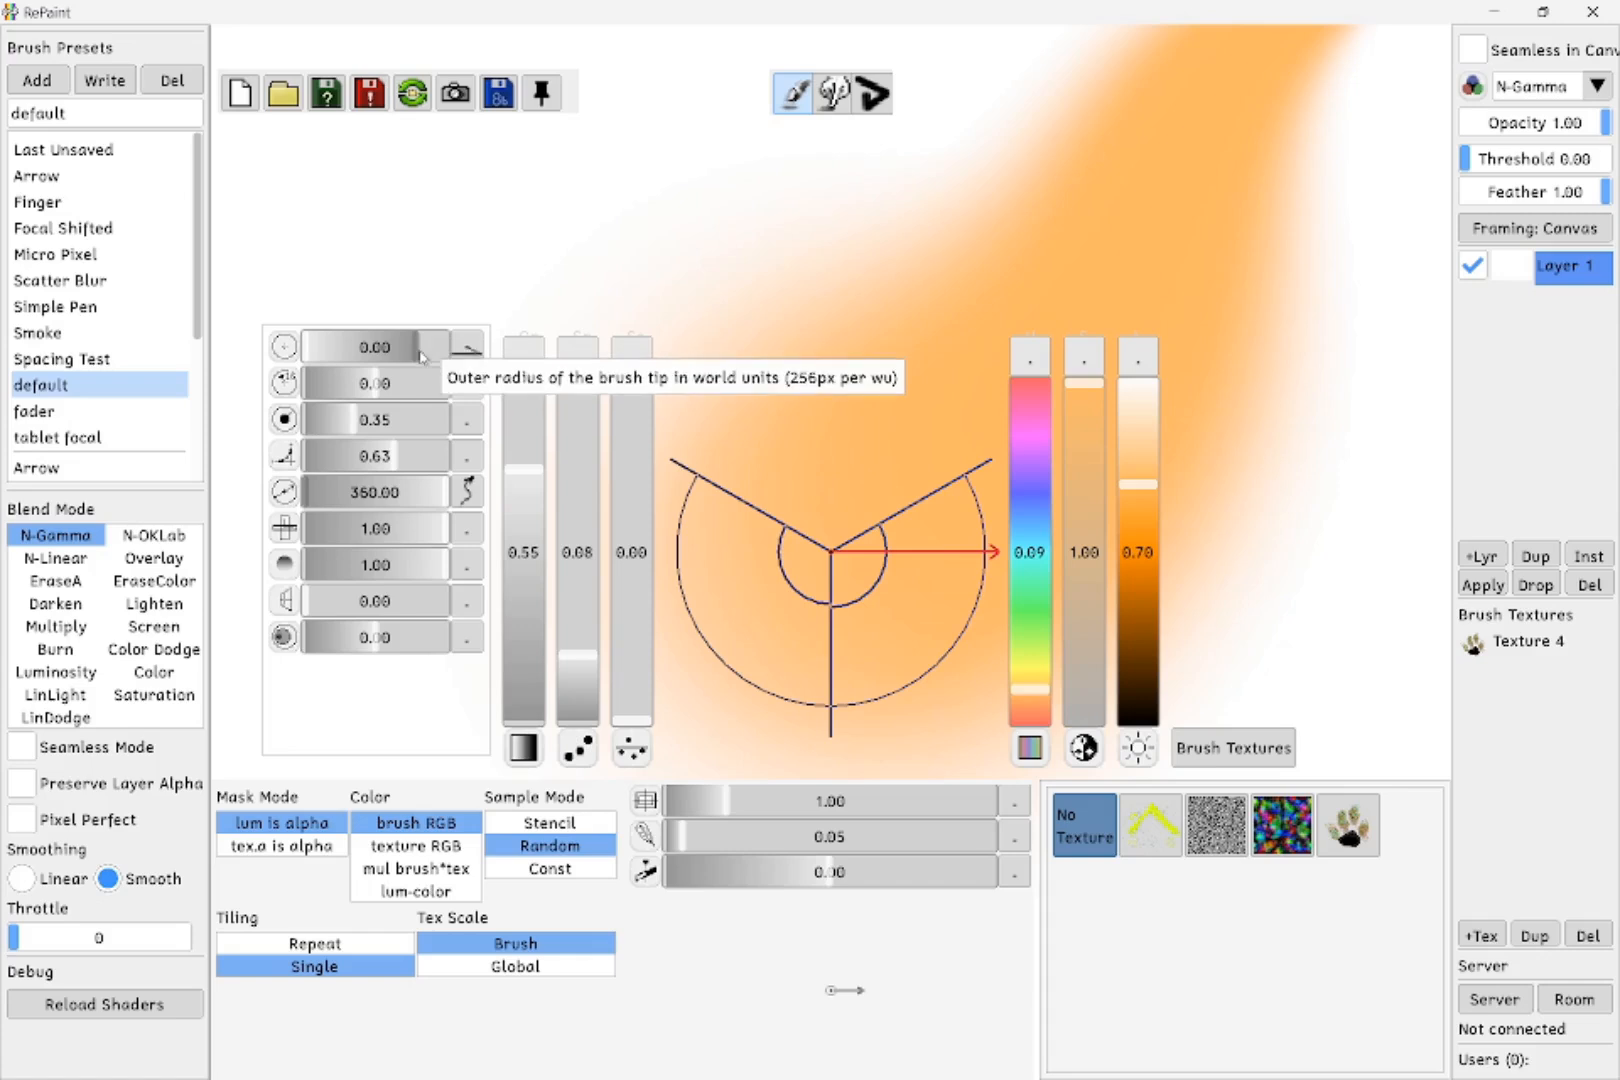
{"action": "left_click_drag", "start_coordinate": [411, 351], "coordinate": [381, 348]}
- Paint loose orange scribbles of varying speed across the whole canvas
{"action": "key", "text": "Tab"}
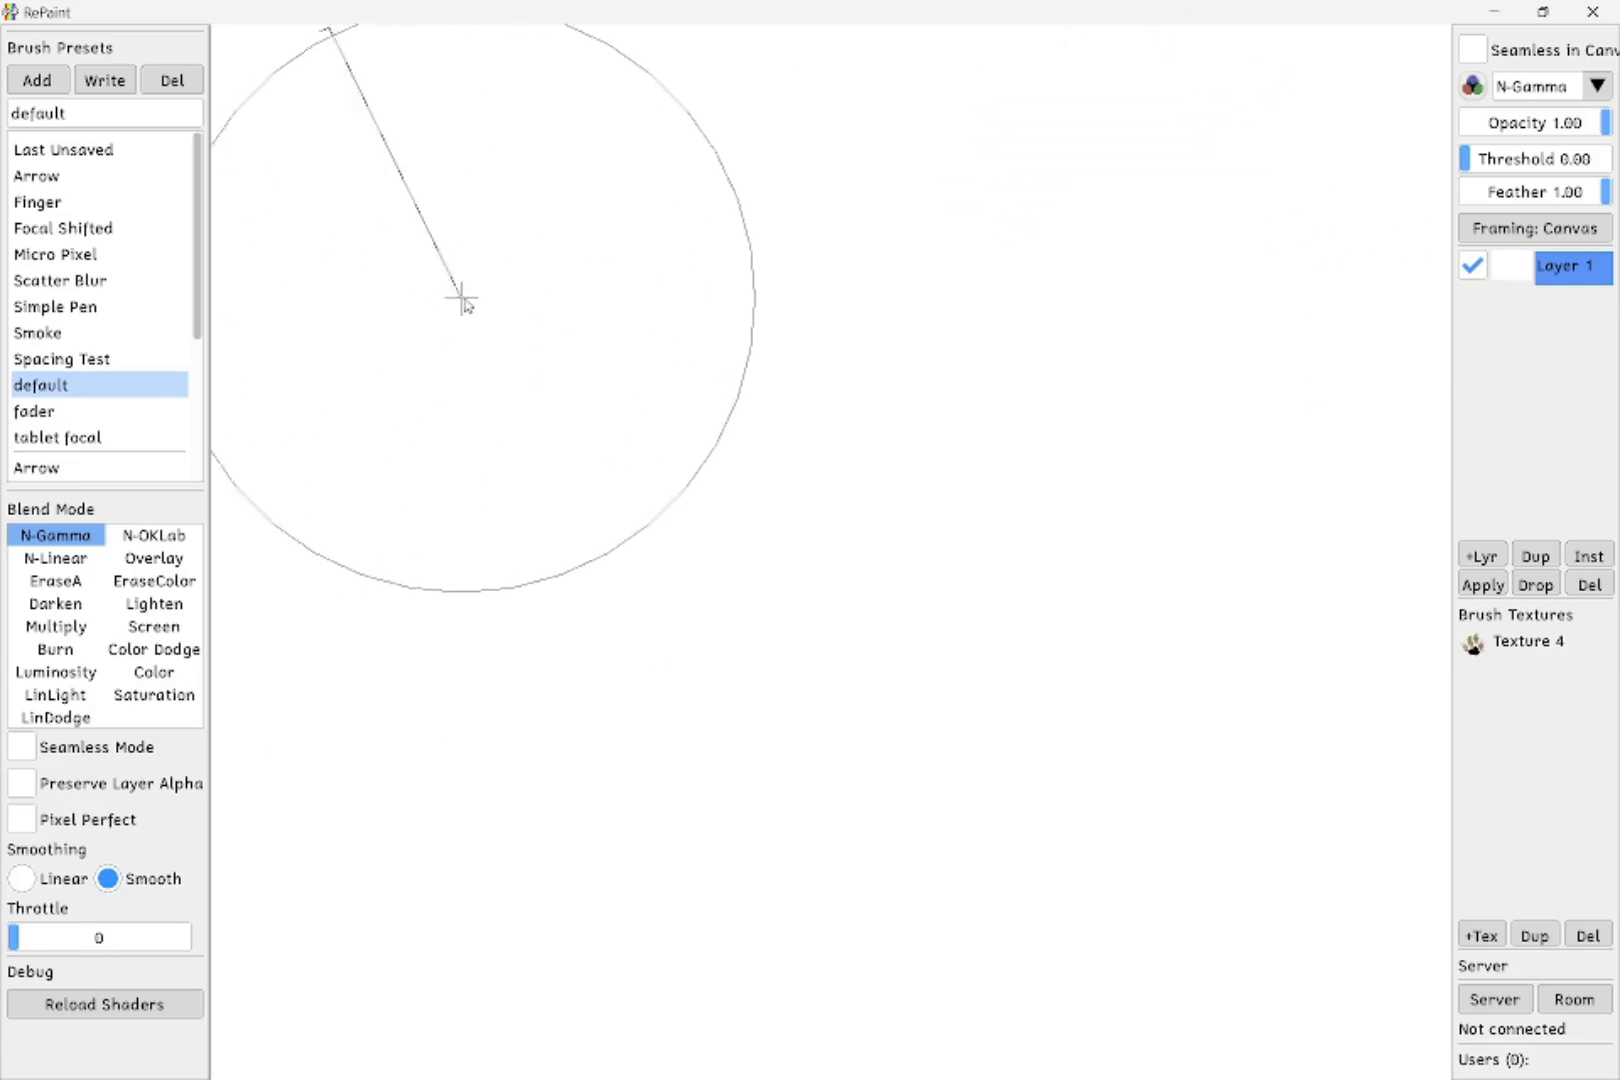
{"action": "mouse_move", "coordinate": [461, 298]}
{"action": "left_mouse_down"}
{"action": "mouse_move", "coordinate": [604, 264]}
{"action": "mouse_move", "coordinate": [1070, 441]}
{"action": "mouse_move", "coordinate": [405, 654]}
{"action": "mouse_move", "coordinate": [1315, 653]}
{"action": "mouse_move", "coordinate": [720, 950]}
{"action": "mouse_move", "coordinate": [1410, 650]}
{"action": "mouse_move", "coordinate": [1262, 459]}
{"action": "mouse_move", "coordinate": [973, 180]}
{"action": "mouse_move", "coordinate": [857, 282]}
{"action": "mouse_move", "coordinate": [300, 1000]}
{"action": "mouse_move", "coordinate": [1114, 673]}
{"action": "mouse_move", "coordinate": [1072, 509]}
{"action": "left_mouse_up"}
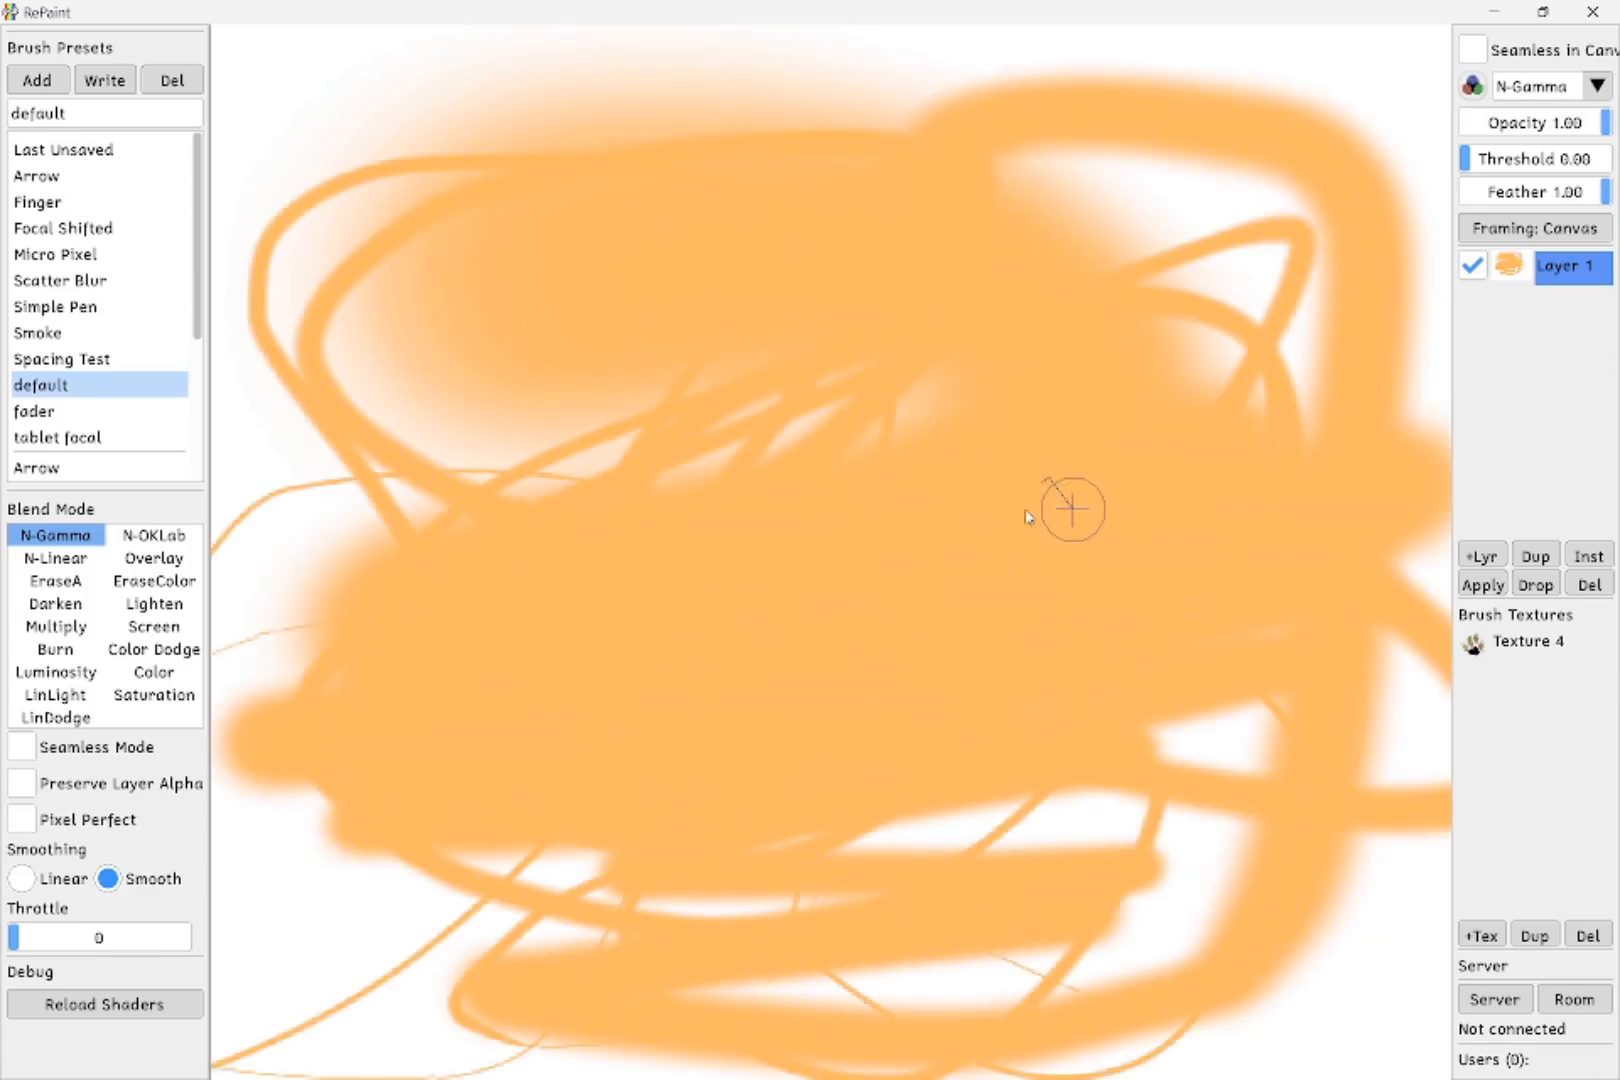
- Add random variation to the brush color's hue and lightness, and set the lightness to 0.54
{"action": "key", "text": "Tab"}
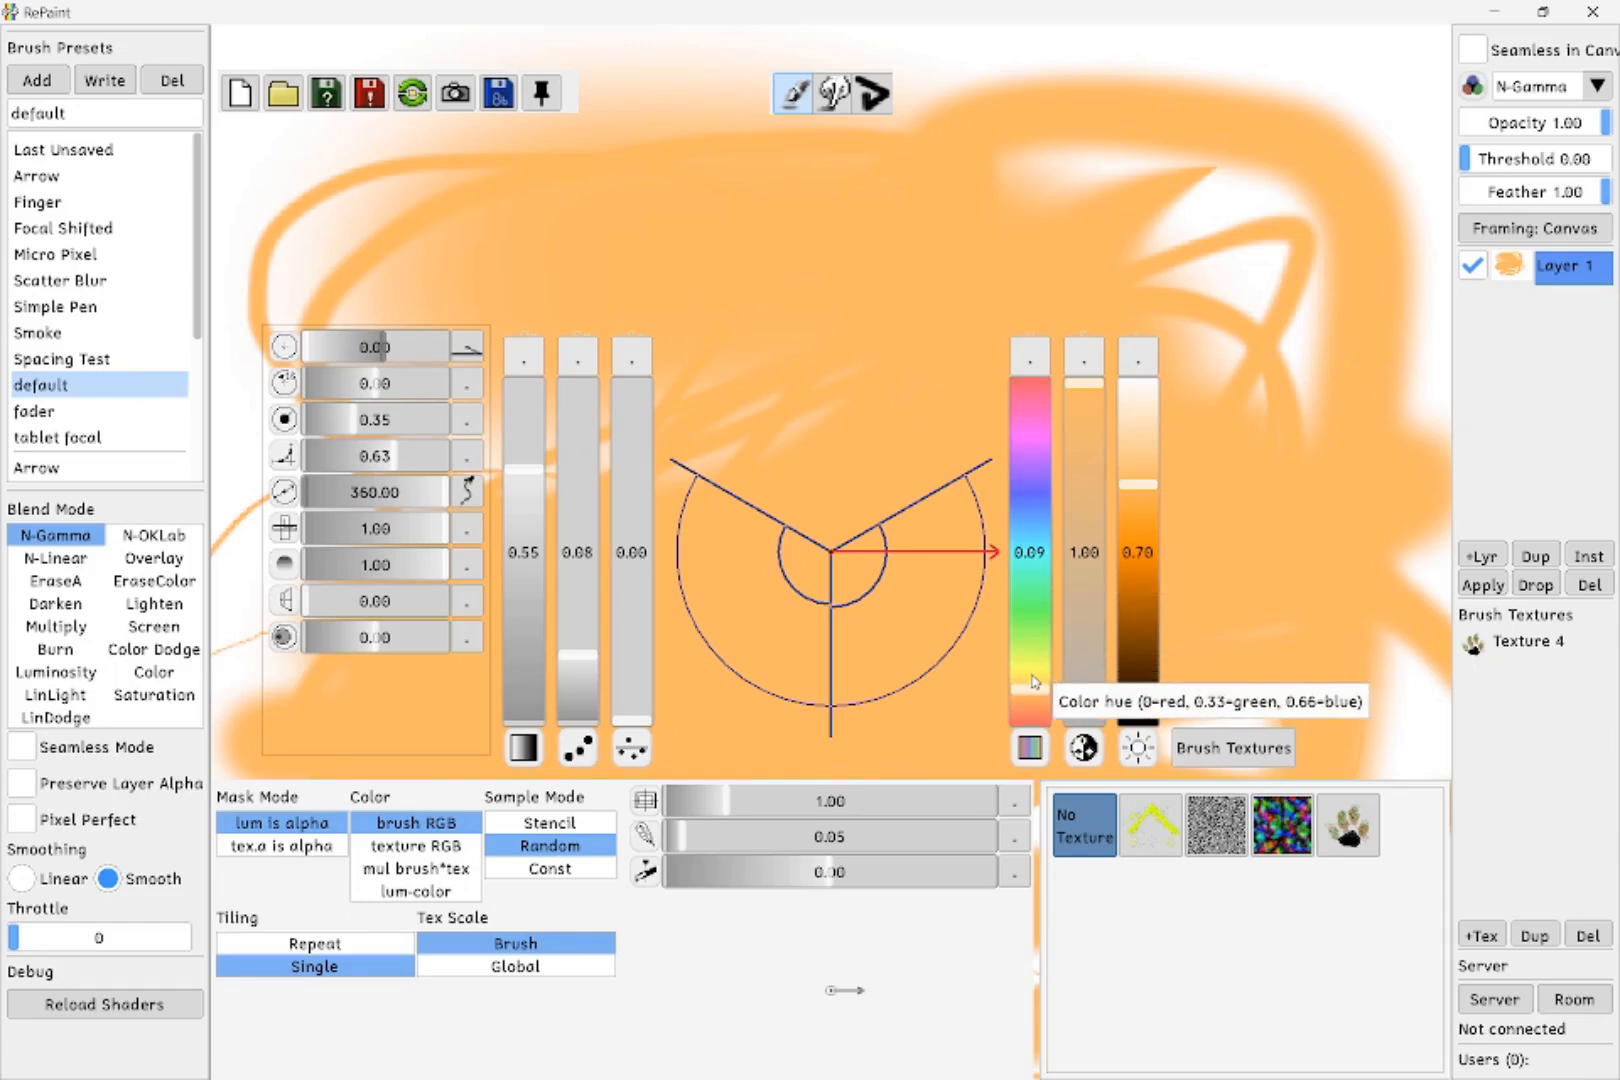
{"action": "scroll", "coordinate": [1032, 682], "scroll_direction": "up", "scroll_amount": 2}
{"action": "mouse_move", "coordinate": [1035, 682]}
{"action": "left_mouse_down"}
{"action": "mouse_move", "coordinate": [1033, 599]}
{"action": "mouse_move", "coordinate": [1034, 649]}
{"action": "left_mouse_up"}
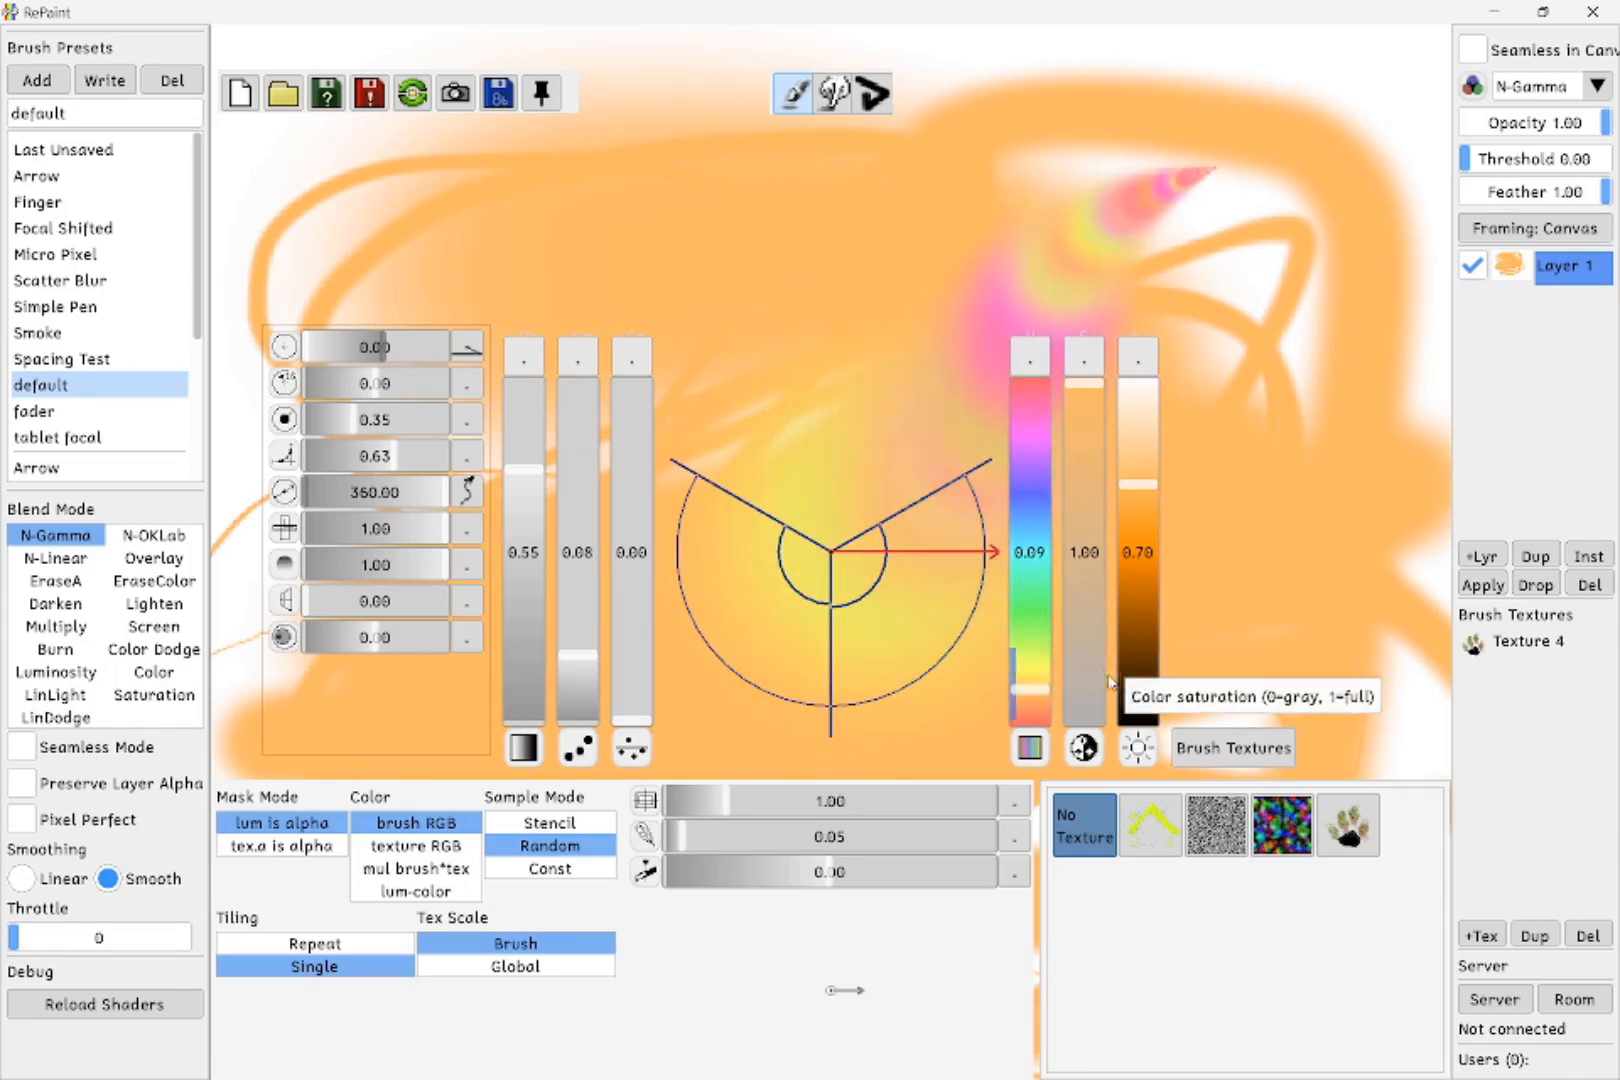
{"action": "mouse_move", "coordinate": [1134, 672]}
{"action": "left_mouse_down"}
{"action": "mouse_move", "coordinate": [1145, 623]}
{"action": "mouse_move", "coordinate": [1147, 636]}
{"action": "left_mouse_up"}
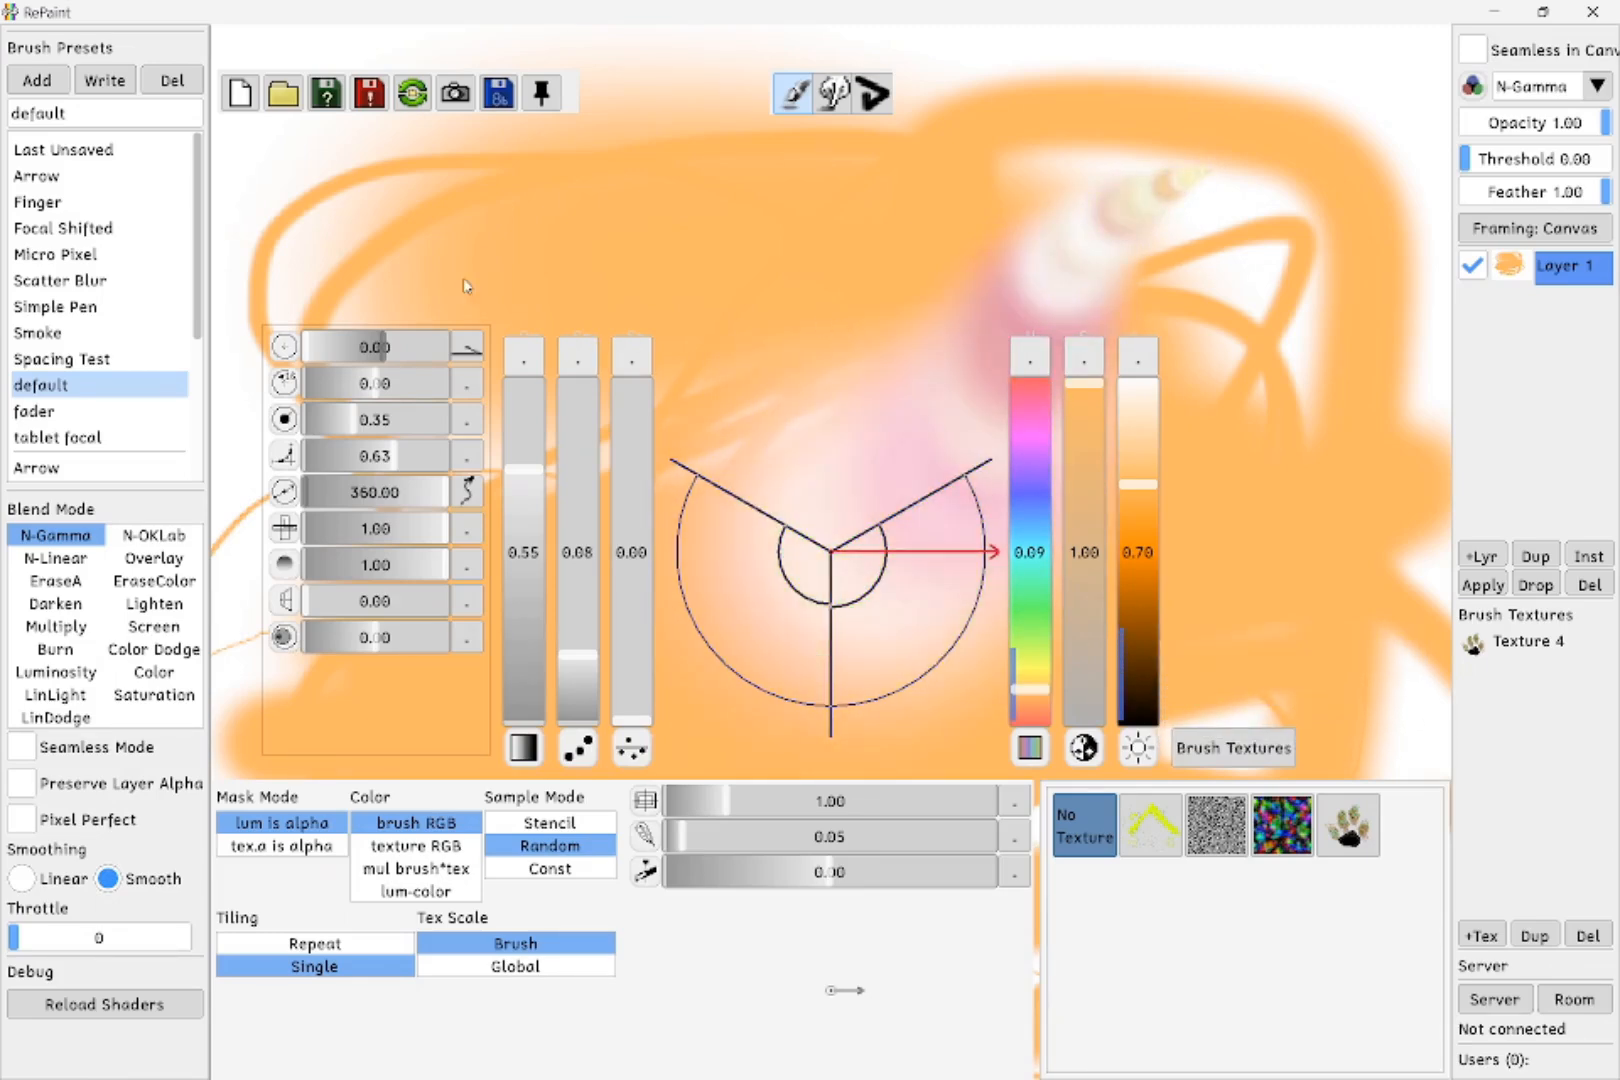
{"action": "left_click_drag", "start_coordinate": [1134, 488], "coordinate": [1144, 537]}
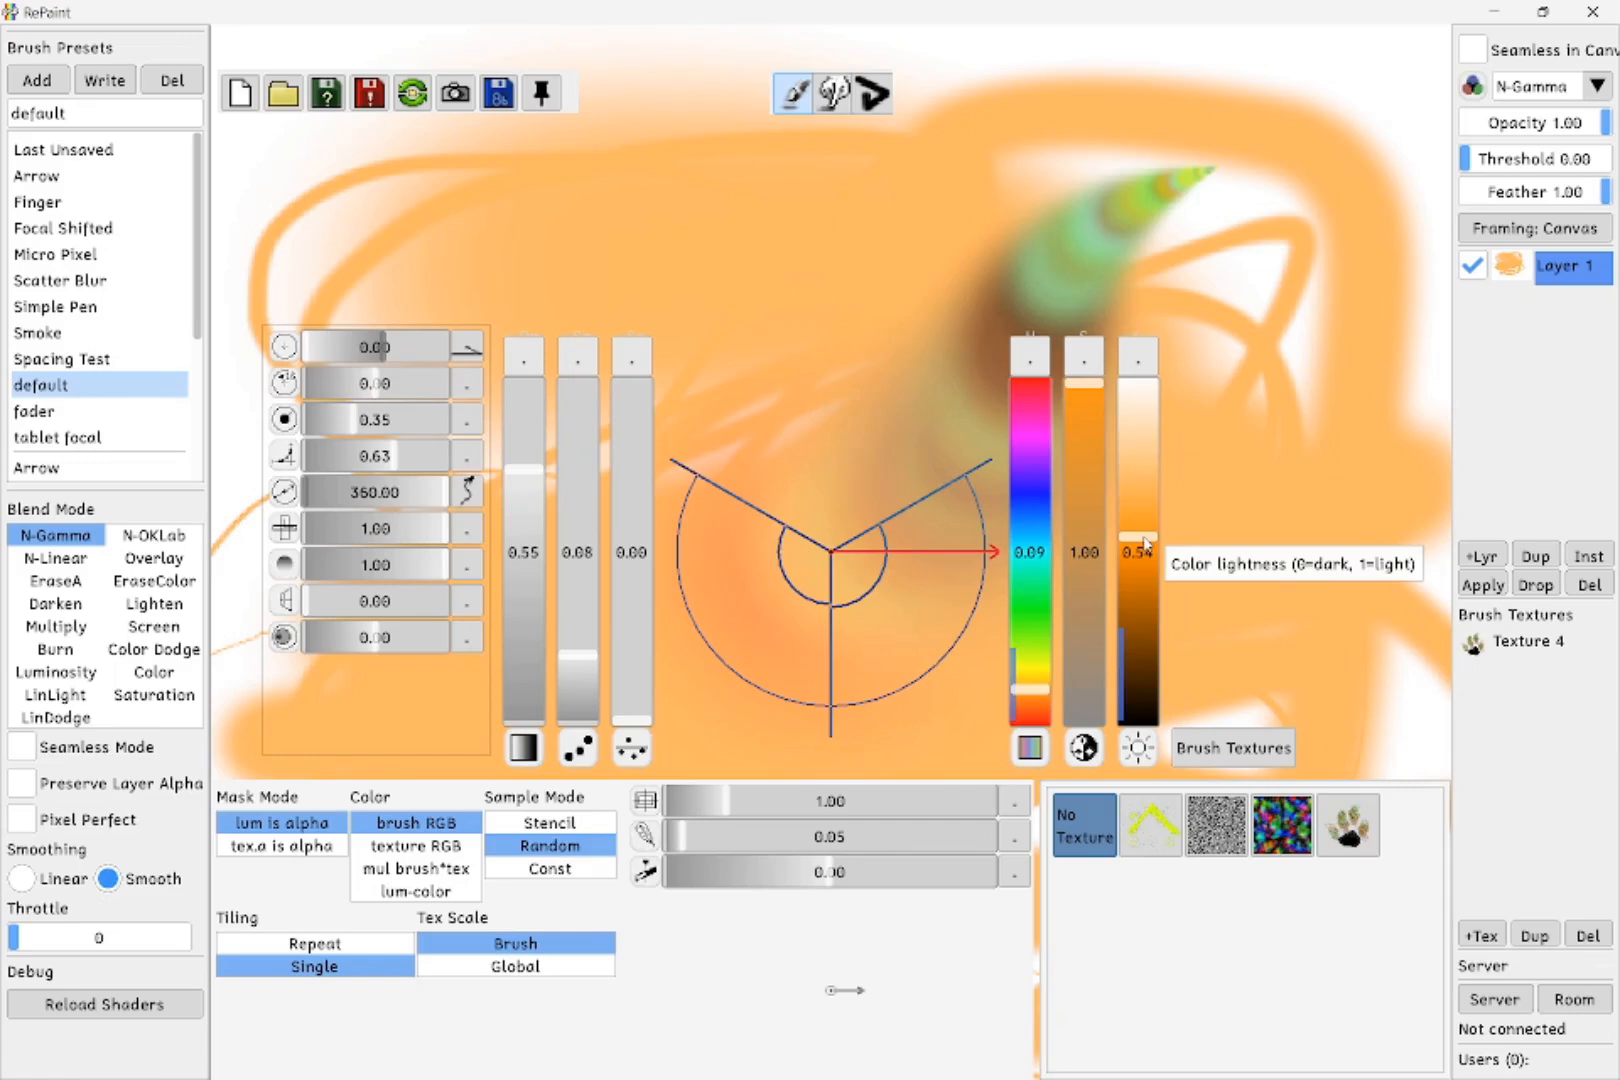
- Paint multicolored looping strokes over the orange scribbles at varying speeds
{"action": "key", "text": "Tab"}
{"action": "mouse_move", "coordinate": [362, 251]}
{"action": "left_mouse_down"}
{"action": "mouse_move", "coordinate": [617, 192]}
{"action": "mouse_move", "coordinate": [855, 172]}
{"action": "mouse_move", "coordinate": [1130, 201]}
{"action": "mouse_move", "coordinate": [431, 284]}
{"action": "mouse_move", "coordinate": [427, 692]}
{"action": "mouse_move", "coordinate": [992, 770]}
{"action": "mouse_move", "coordinate": [1212, 509]}
{"action": "mouse_move", "coordinate": [668, 570]}
{"action": "mouse_move", "coordinate": [592, 683]}
{"action": "mouse_move", "coordinate": [870, 850]}
{"action": "mouse_move", "coordinate": [939, 534]}
{"action": "mouse_move", "coordinate": [356, 493]}
{"action": "mouse_move", "coordinate": [938, 730]}
{"action": "mouse_move", "coordinate": [315, 580]}
{"action": "mouse_move", "coordinate": [959, 730]}
{"action": "mouse_move", "coordinate": [1219, 335]}
{"action": "mouse_move", "coordinate": [1237, 385]}
{"action": "mouse_move", "coordinate": [497, 588]}
{"action": "mouse_move", "coordinate": [1201, 546]}
{"action": "mouse_move", "coordinate": [1299, 504]}
{"action": "mouse_move", "coordinate": [867, 745]}
{"action": "mouse_move", "coordinate": [760, 721]}
{"action": "mouse_move", "coordinate": [697, 605]}
{"action": "mouse_move", "coordinate": [732, 464]}
{"action": "mouse_move", "coordinate": [793, 412]}
{"action": "mouse_move", "coordinate": [924, 380]}
{"action": "mouse_move", "coordinate": [1086, 484]}
{"action": "mouse_move", "coordinate": [1030, 717]}
{"action": "mouse_move", "coordinate": [745, 506]}
{"action": "left_mouse_up"}
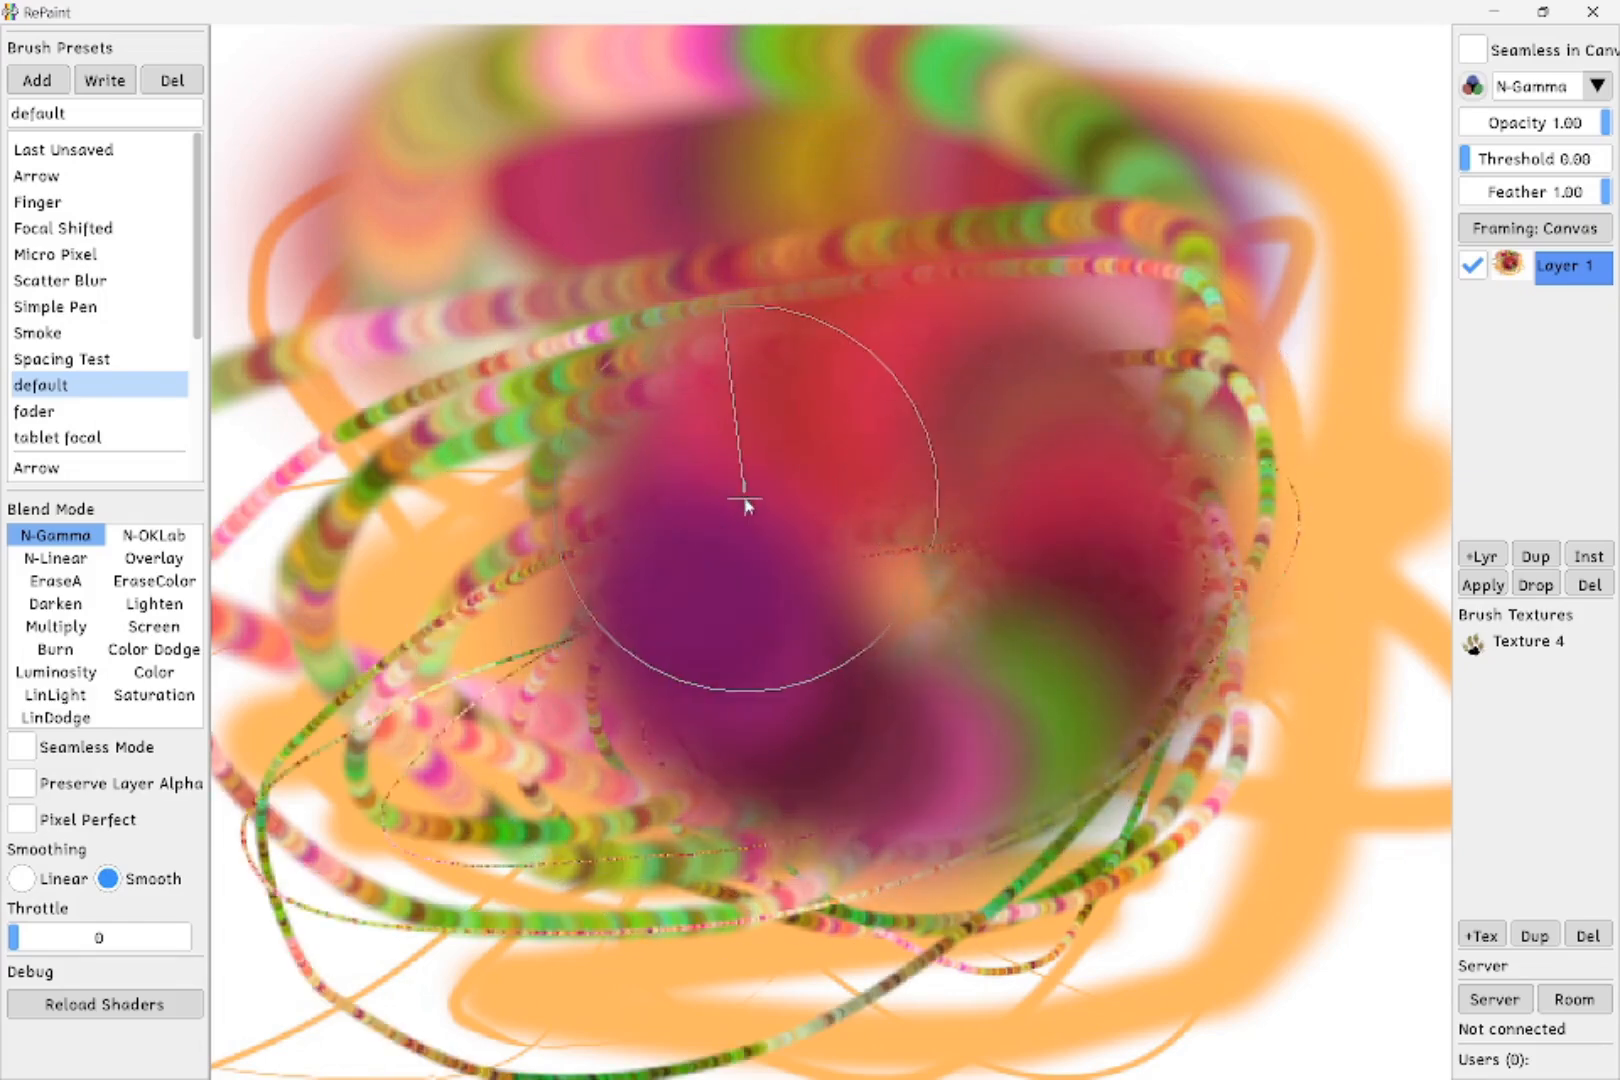
- Raise the outer radius to 0.45 and paint small loops and very wide multicolored strokes over the canvas
{"action": "key", "text": "Tab"}
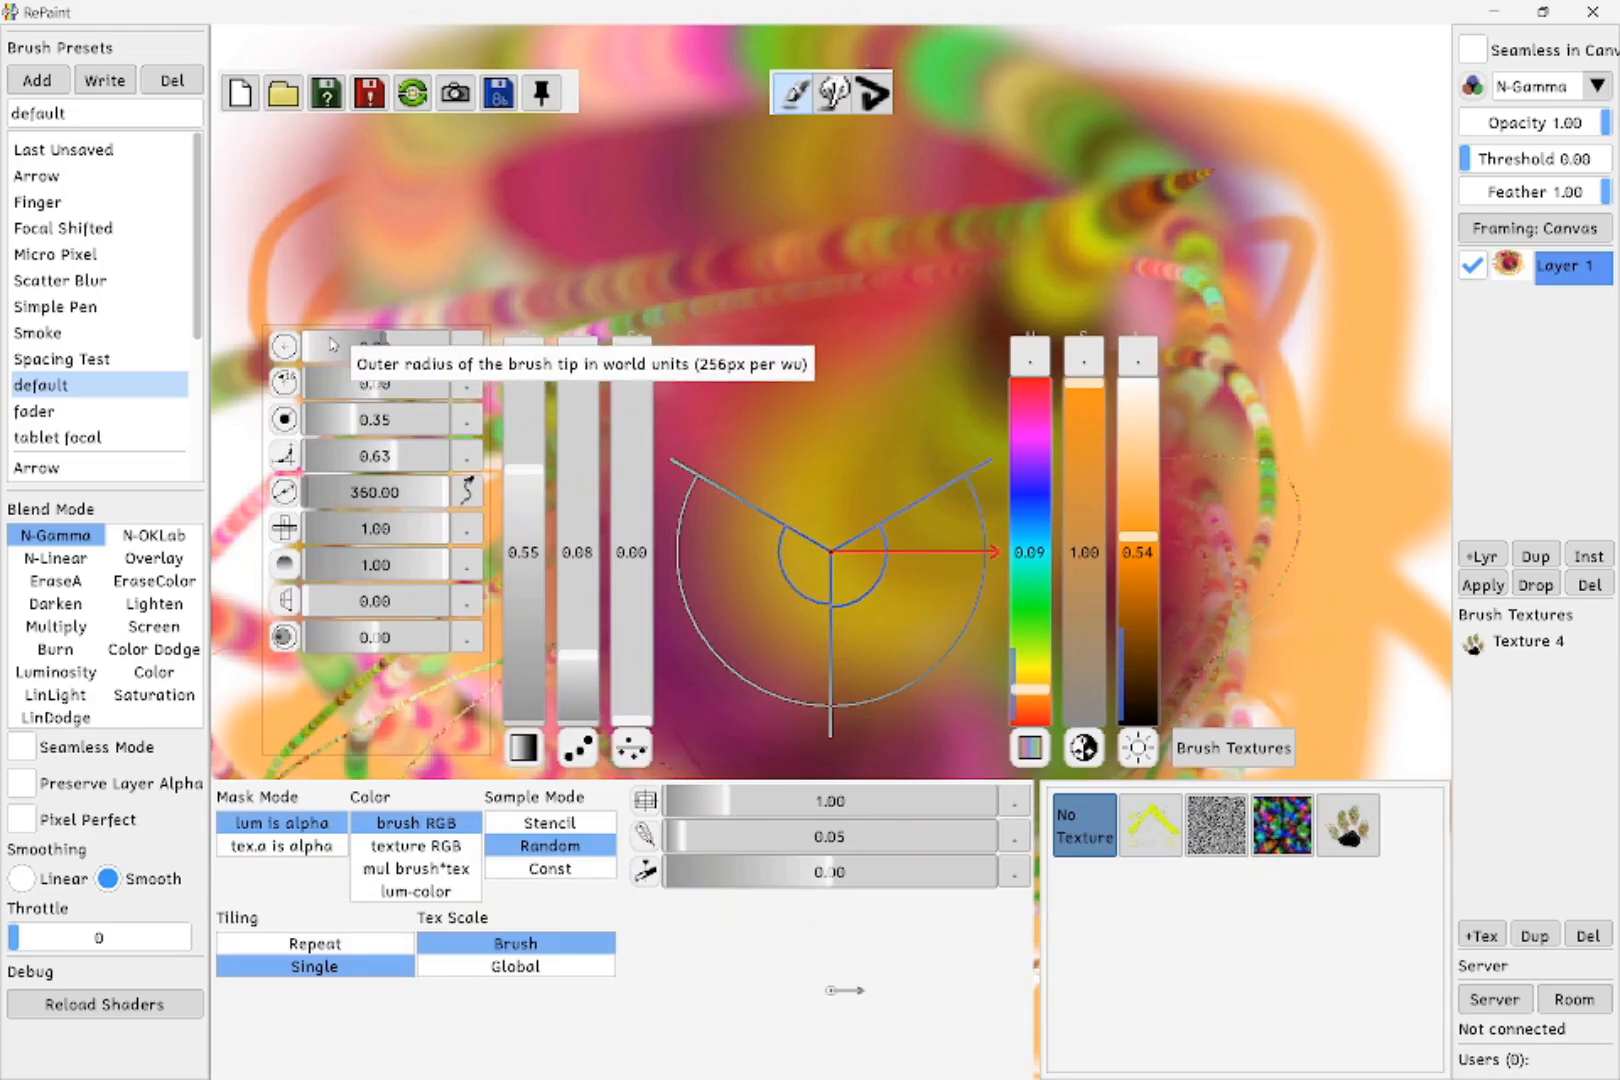
{"action": "left_click_drag", "start_coordinate": [333, 350], "coordinate": [378, 352]}
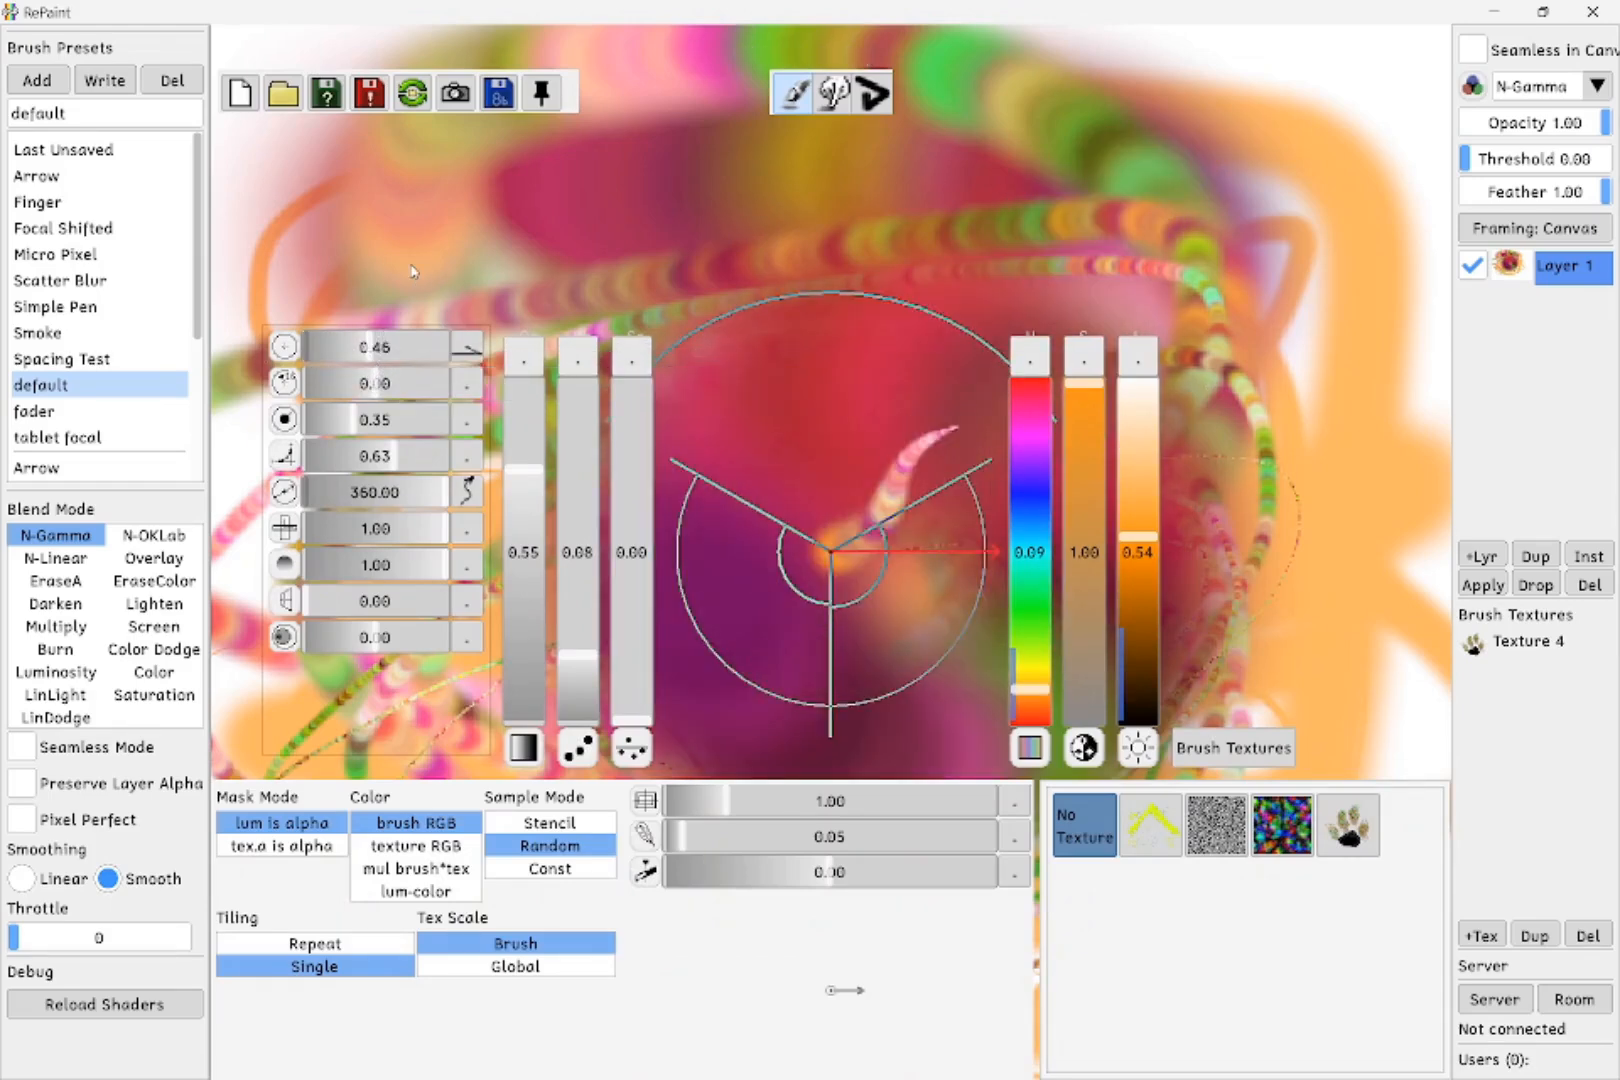
{"action": "key", "text": "Tab"}
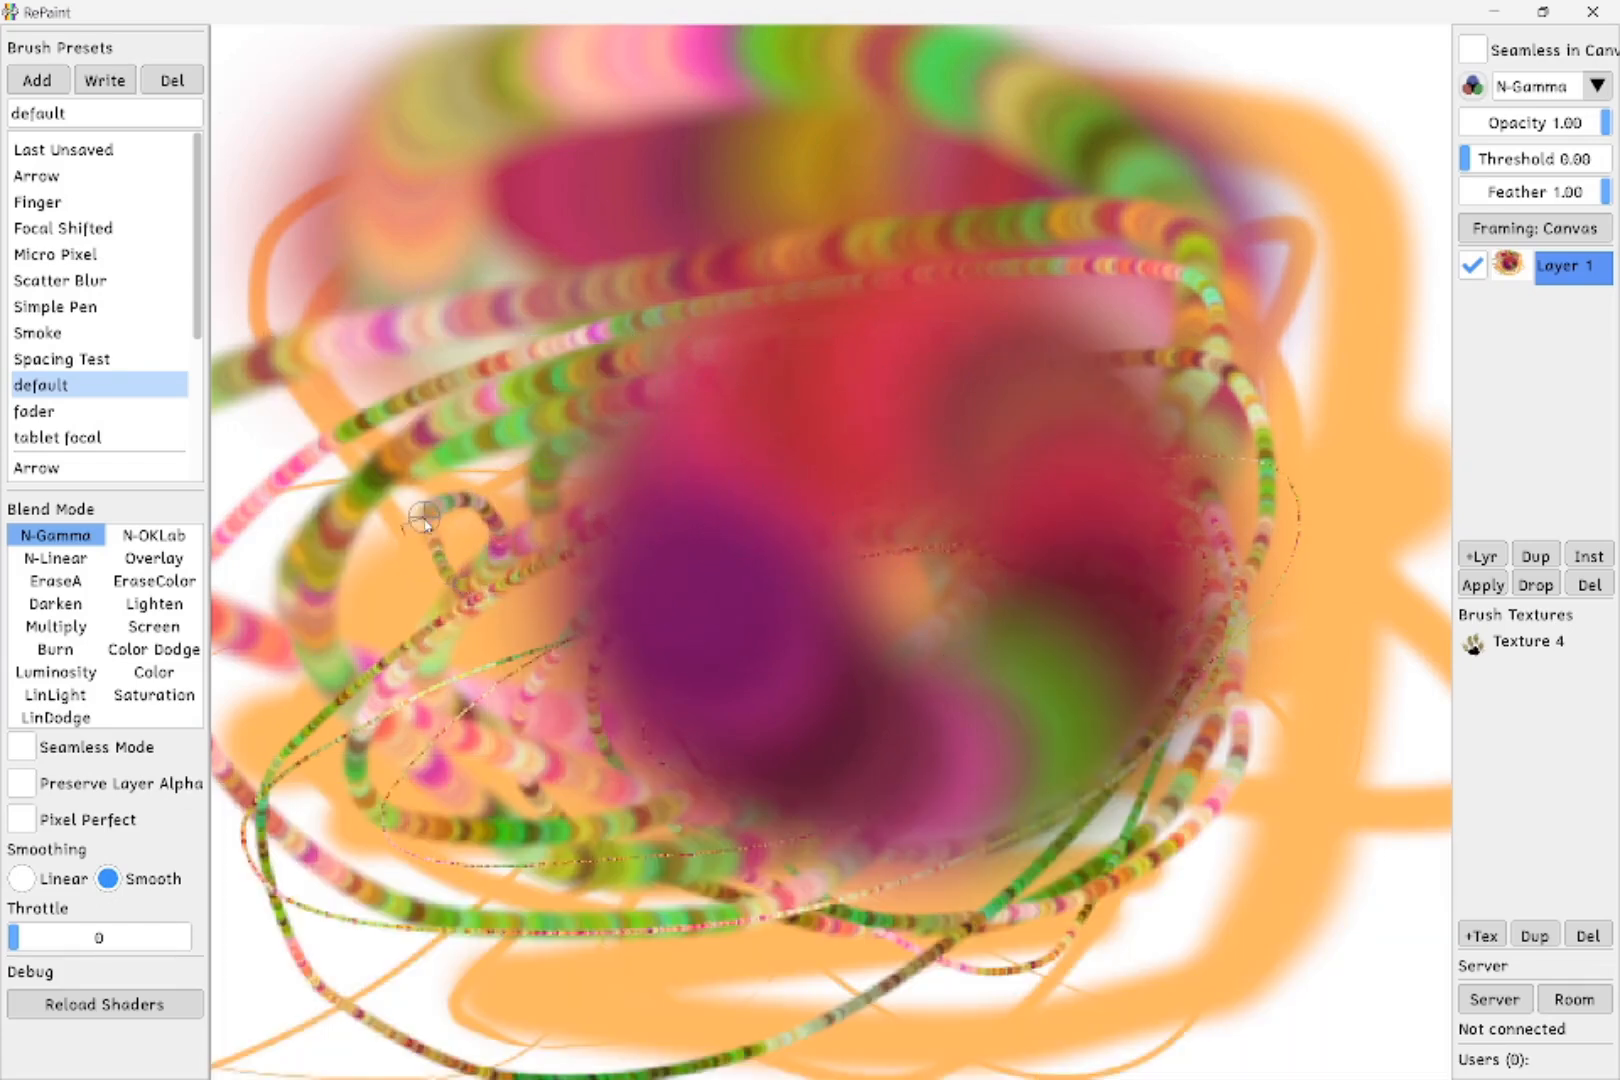
{"action": "scroll", "coordinate": [398, 592], "scroll_direction": "up", "scroll_amount": 8}
{"action": "mouse_move", "coordinate": [770, 395]}
{"action": "left_mouse_down"}
{"action": "mouse_move", "coordinate": [700, 561]}
{"action": "mouse_move", "coordinate": [777, 682]}
{"action": "mouse_move", "coordinate": [959, 666]}
{"action": "mouse_move", "coordinate": [1101, 500]}
{"action": "mouse_move", "coordinate": [1057, 348]}
{"action": "mouse_move", "coordinate": [920, 274]}
{"action": "mouse_move", "coordinate": [675, 308]}
{"action": "mouse_move", "coordinate": [574, 418]}
{"action": "mouse_move", "coordinate": [606, 509]}
{"action": "mouse_move", "coordinate": [778, 501]}
{"action": "mouse_move", "coordinate": [776, 481]}
{"action": "mouse_move", "coordinate": [871, 488]}
{"action": "left_mouse_up"}
{"action": "scroll", "coordinate": [871, 488], "scroll_direction": "down", "scroll_amount": 8}
{"action": "mouse_move", "coordinate": [1390, 445]}
{"action": "left_mouse_down"}
{"action": "mouse_move", "coordinate": [640, 831]}
{"action": "mouse_move", "coordinate": [1408, 534]}
{"action": "mouse_move", "coordinate": [1092, 639]}
{"action": "mouse_move", "coordinate": [1104, 440]}
{"action": "left_mouse_up"}
{"action": "scroll", "coordinate": [1104, 440], "scroll_direction": "up", "scroll_amount": 6}
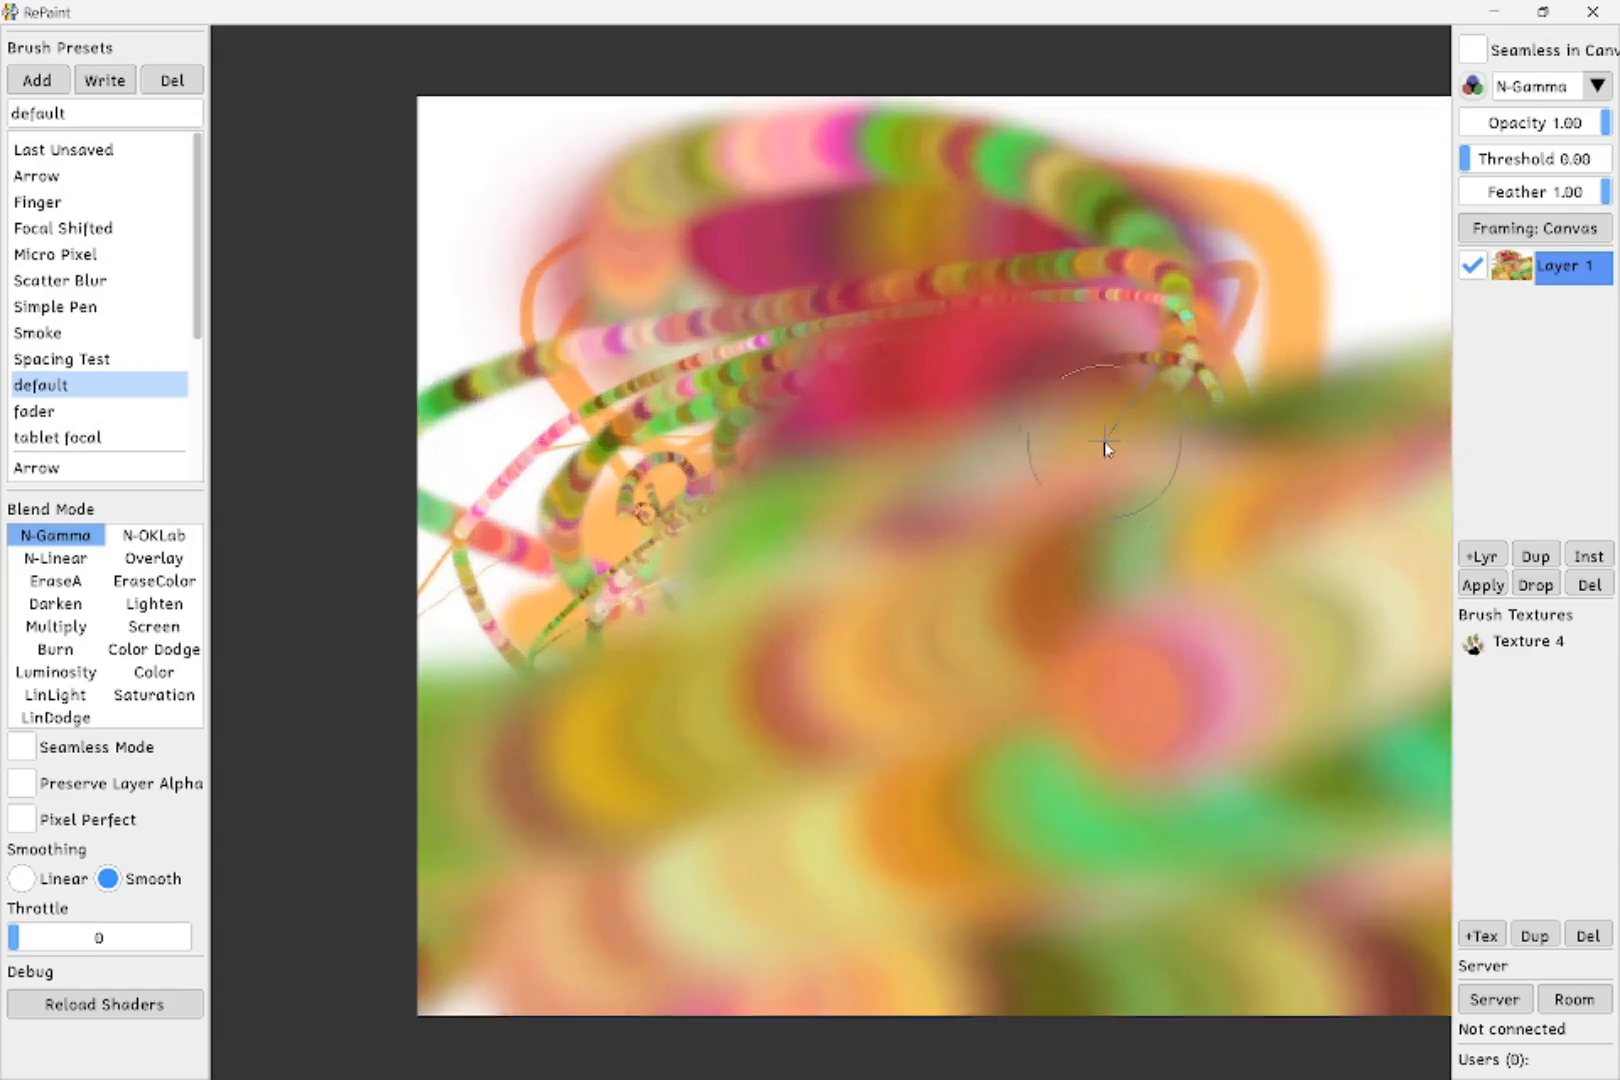
- Sweep the brush's outer radius up and down repeatedly between 0.10 and 1.00
{"action": "key", "text": "Tab"}
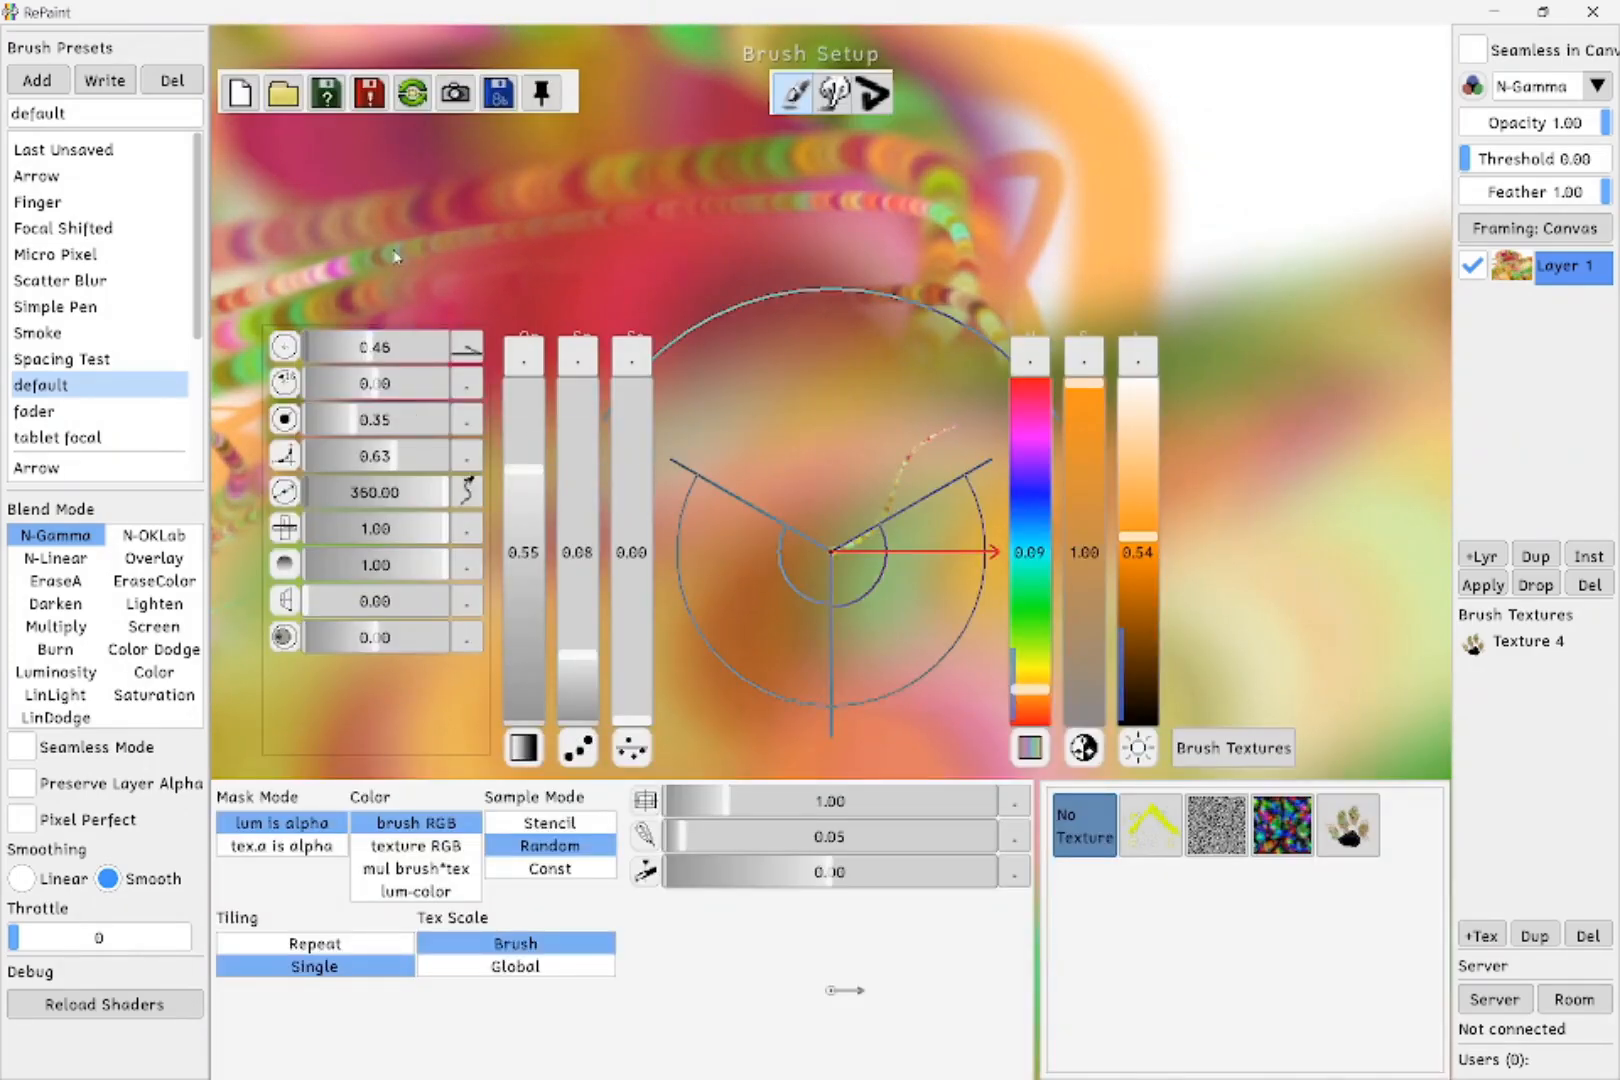
{"action": "left_click_drag", "start_coordinate": [842, 274], "coordinate": [846, 295]}
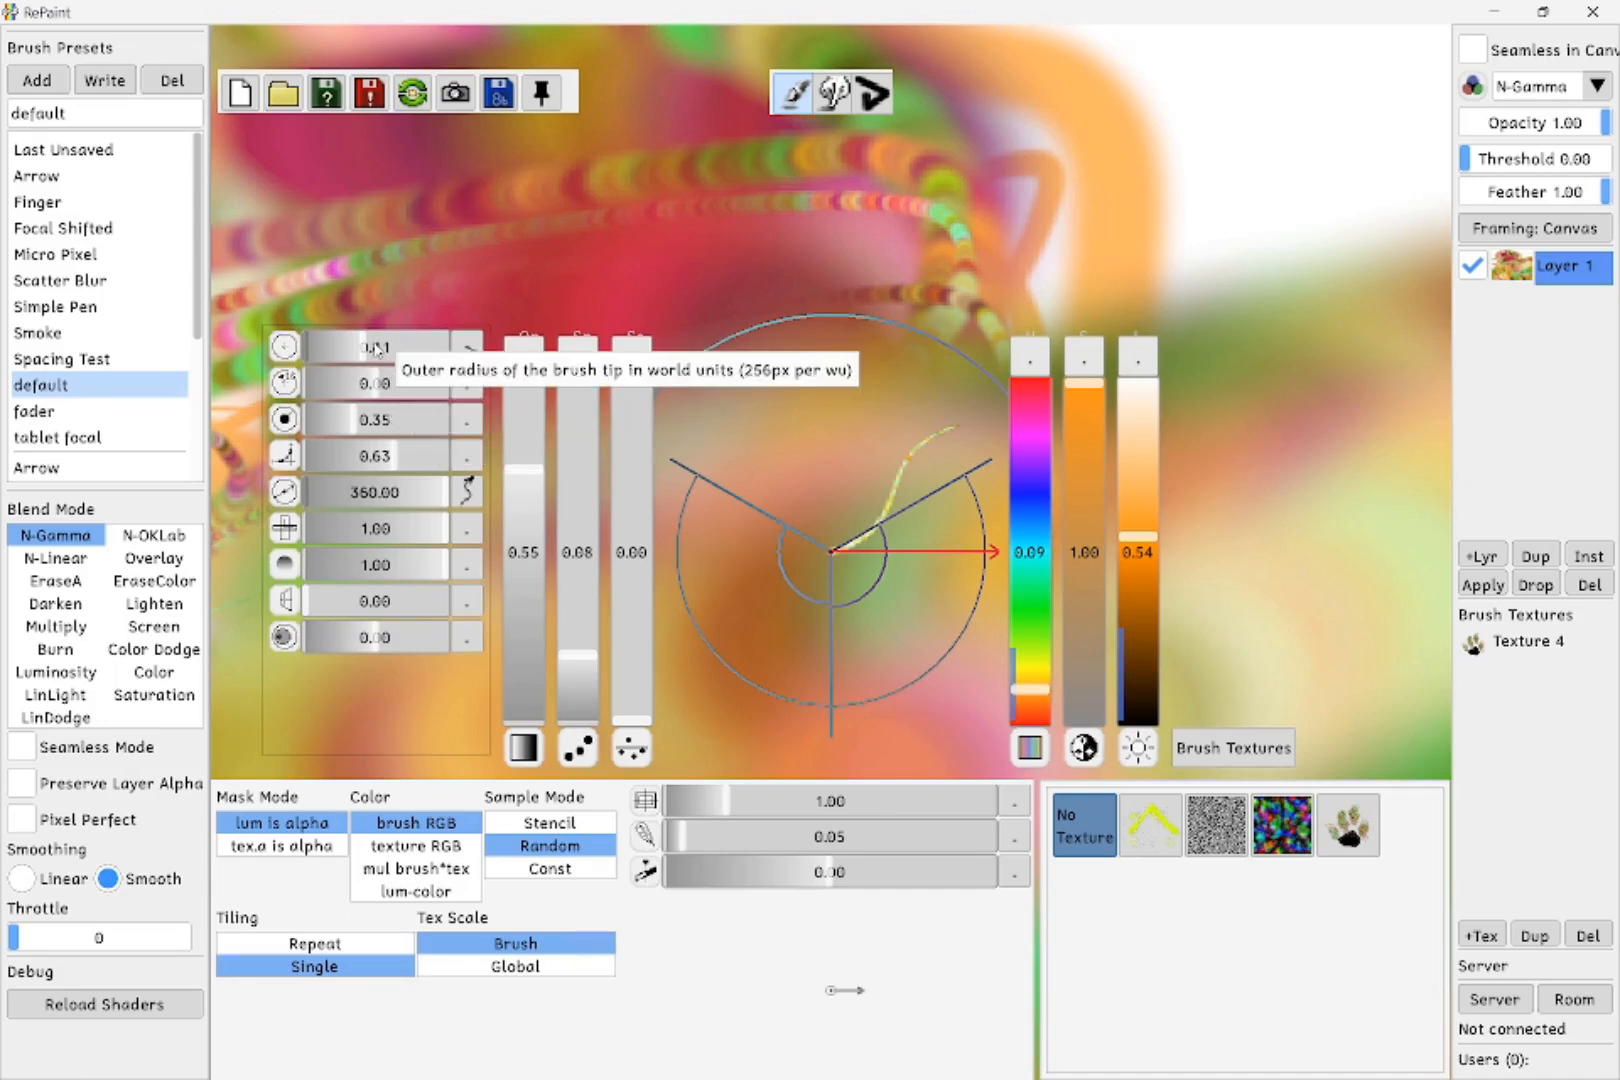
{"action": "mouse_move", "coordinate": [375, 349]}
{"action": "left_mouse_down"}
{"action": "mouse_move", "coordinate": [392, 278]}
{"action": "mouse_move", "coordinate": [382, 350]}
{"action": "mouse_move", "coordinate": [330, 350]}
{"action": "mouse_move", "coordinate": [328, 335]}
{"action": "mouse_move", "coordinate": [411, 360]}
{"action": "left_mouse_up"}
{"action": "scroll", "coordinate": [439, 211], "scroll_direction": "up", "scroll_amount": 3}
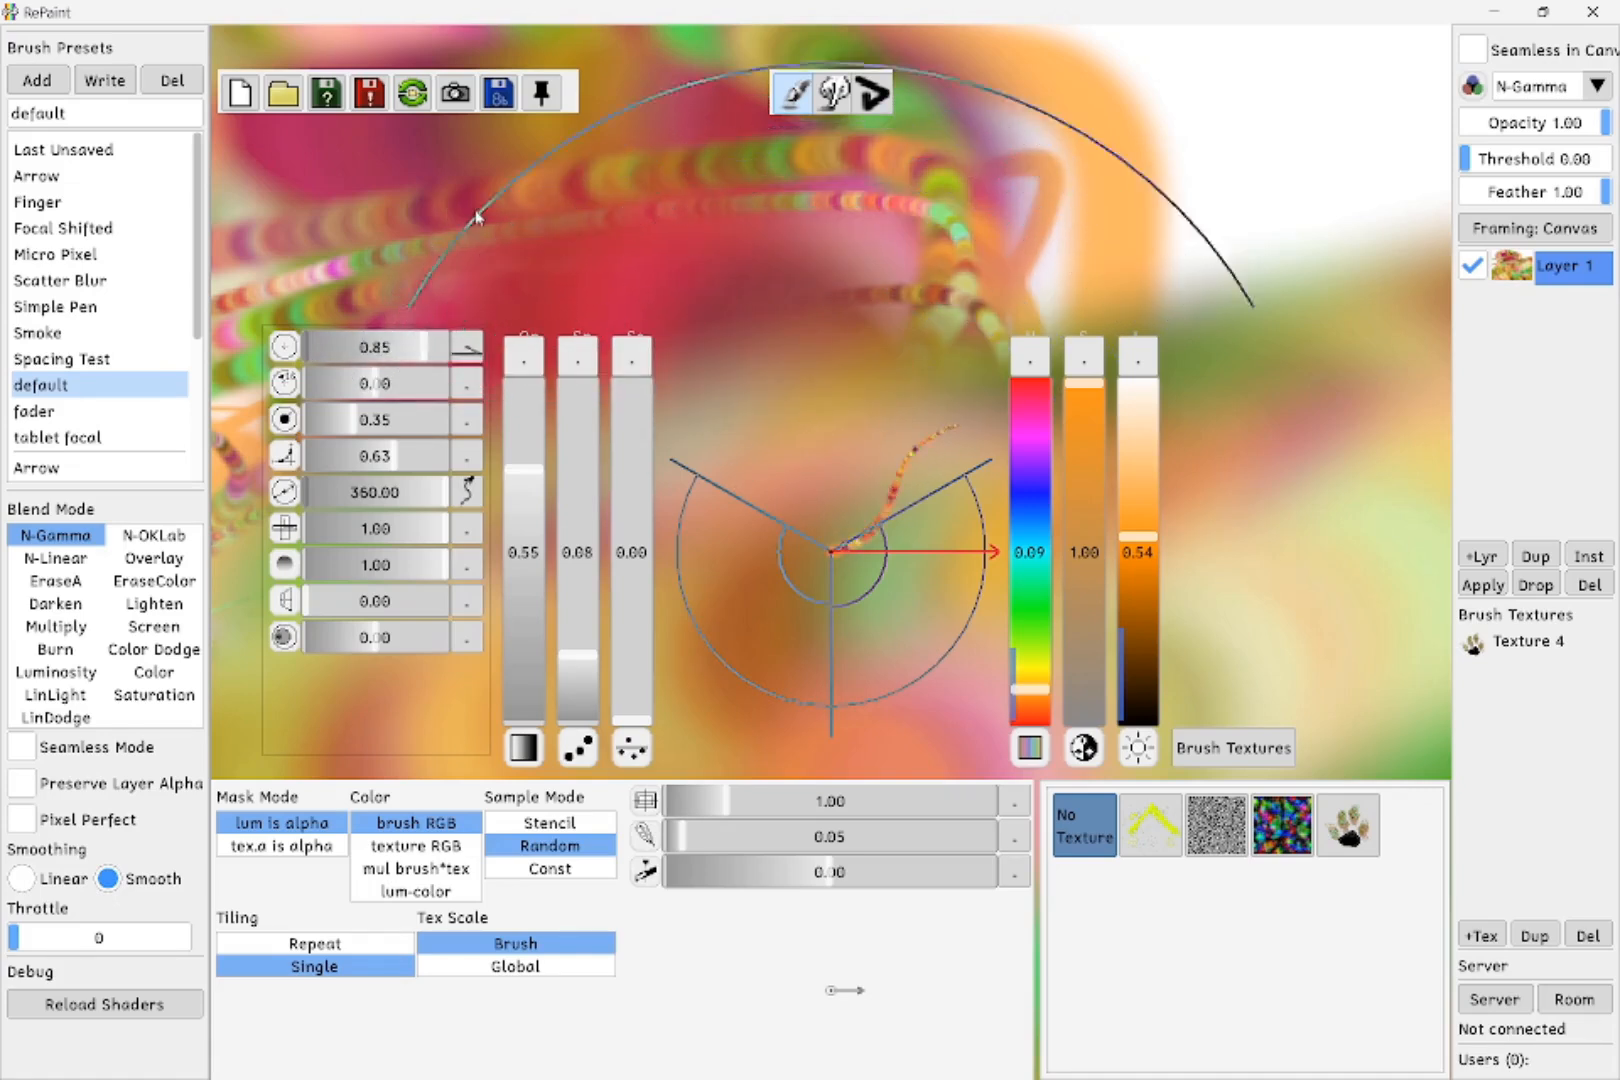
{"action": "scroll", "coordinate": [439, 211], "scroll_direction": "down", "scroll_amount": 5}
{"action": "scroll", "coordinate": [280, 212], "scroll_direction": "down", "scroll_amount": 10}
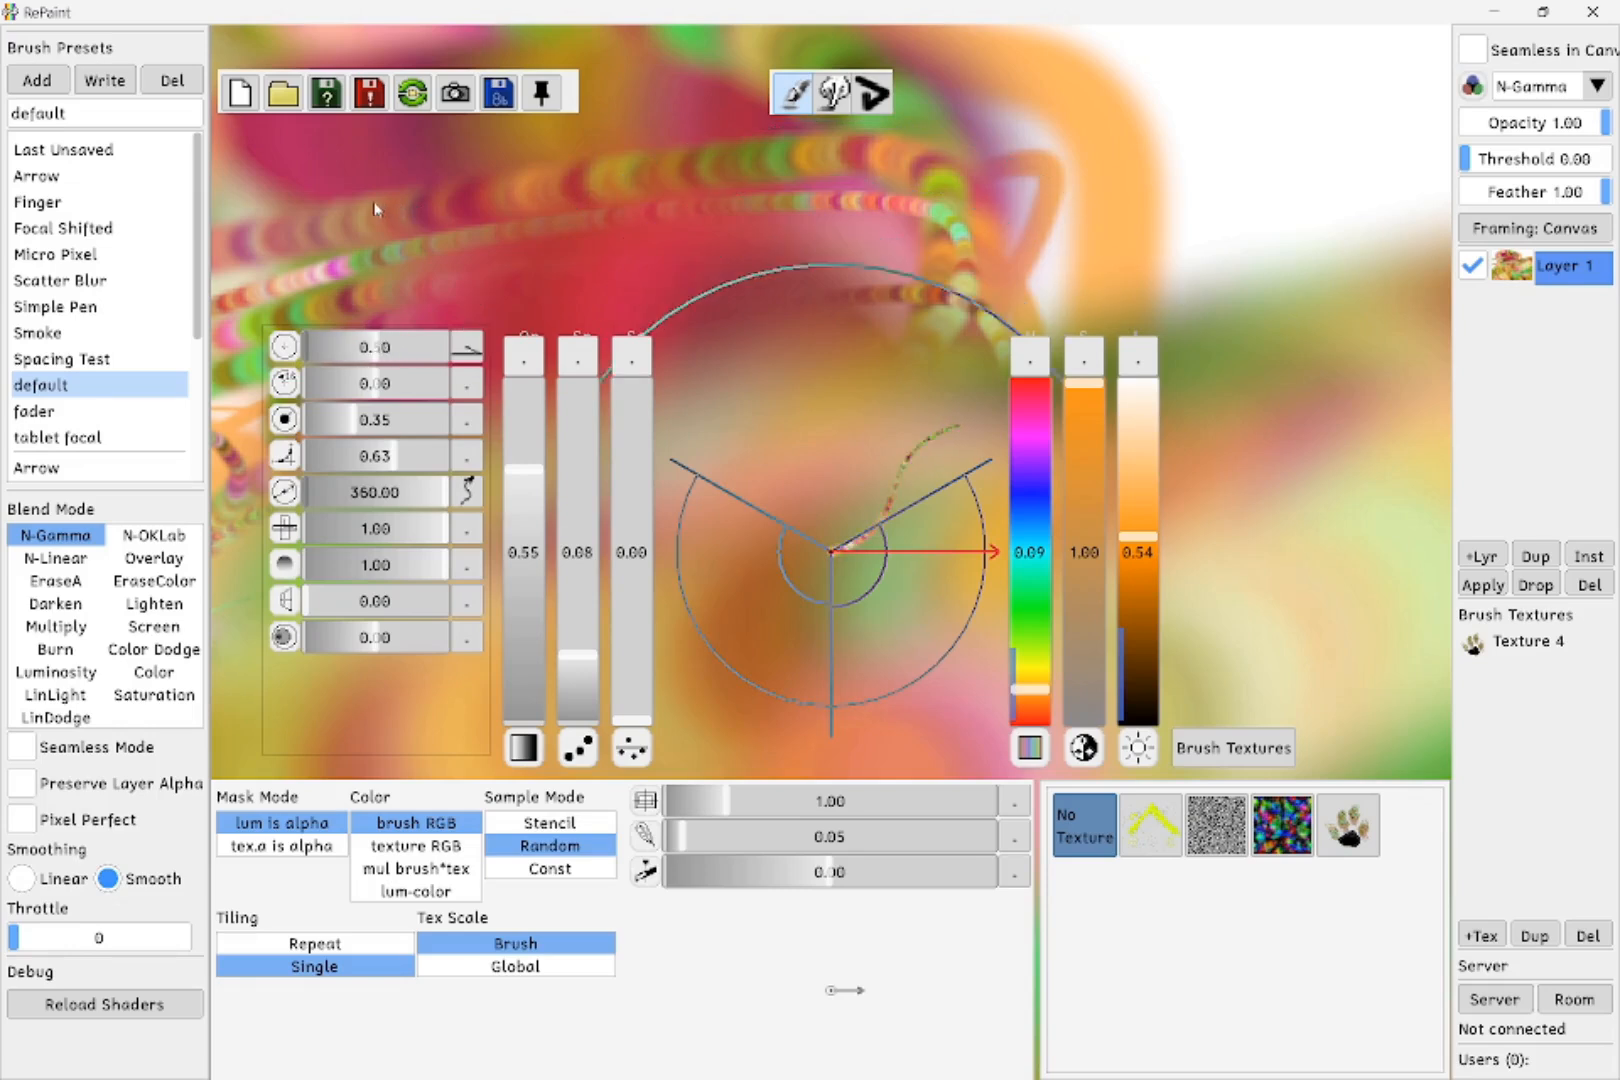
{"action": "scroll", "coordinate": [295, 209], "scroll_direction": "up", "scroll_amount": 12}
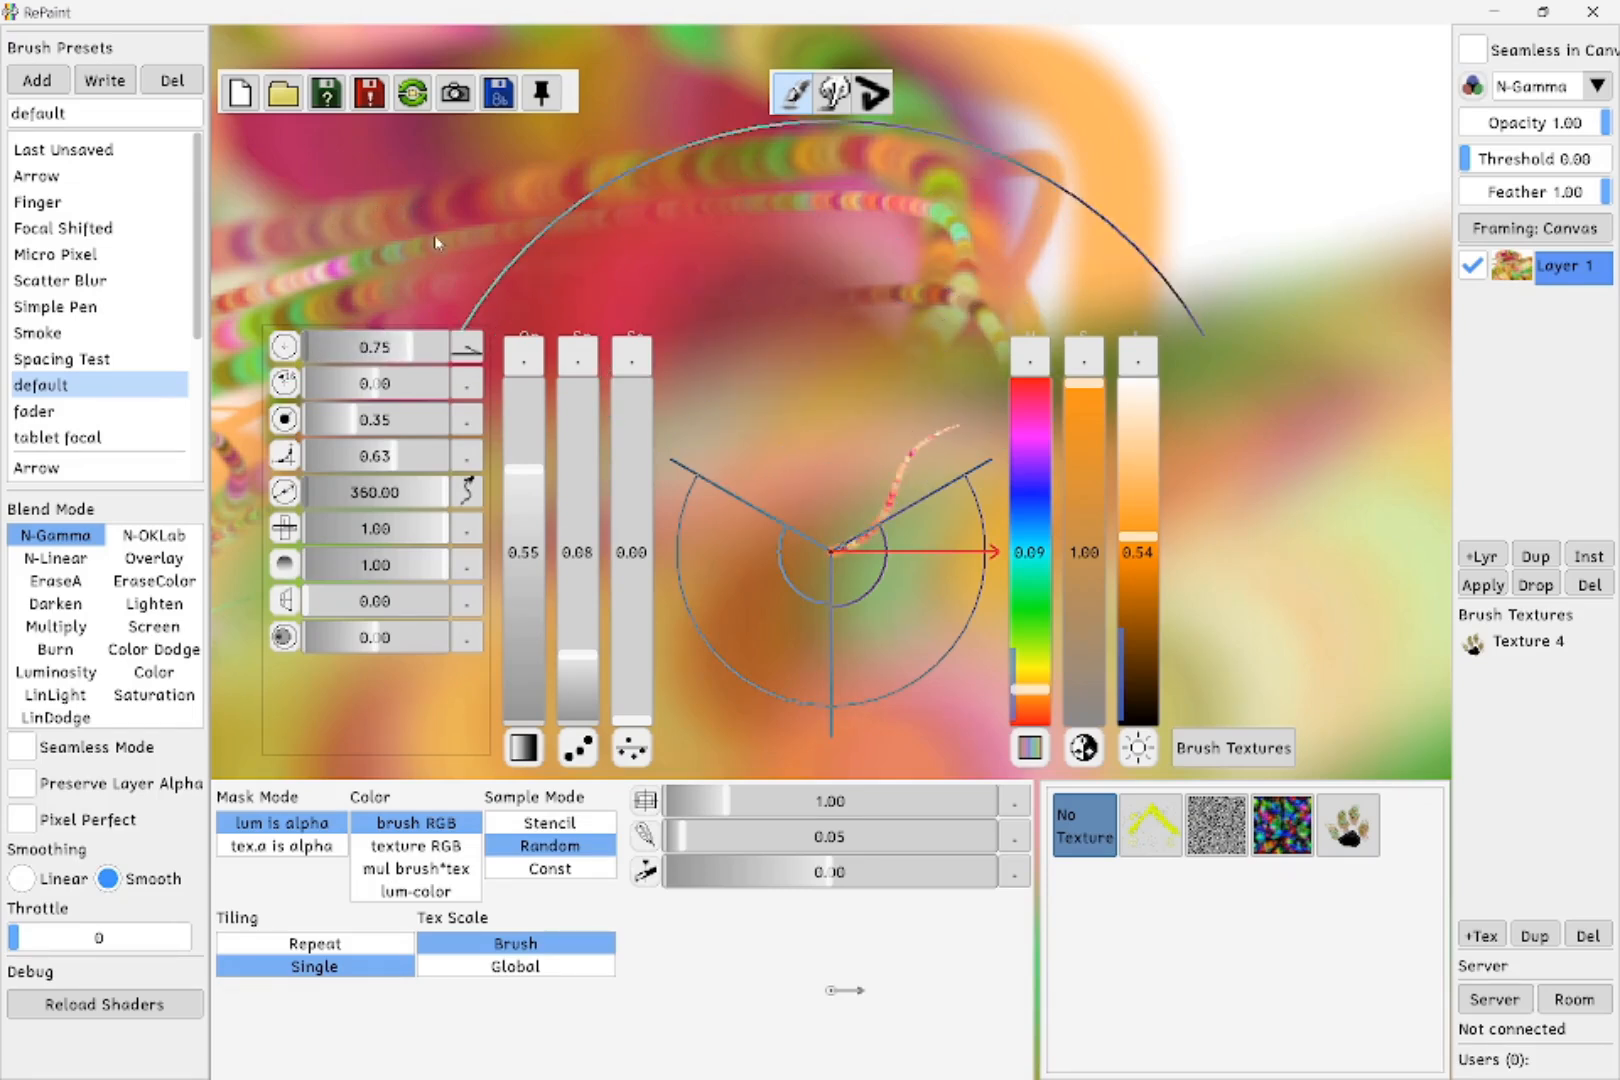
{"action": "scroll", "coordinate": [448, 247], "scroll_direction": "up", "scroll_amount": 1}
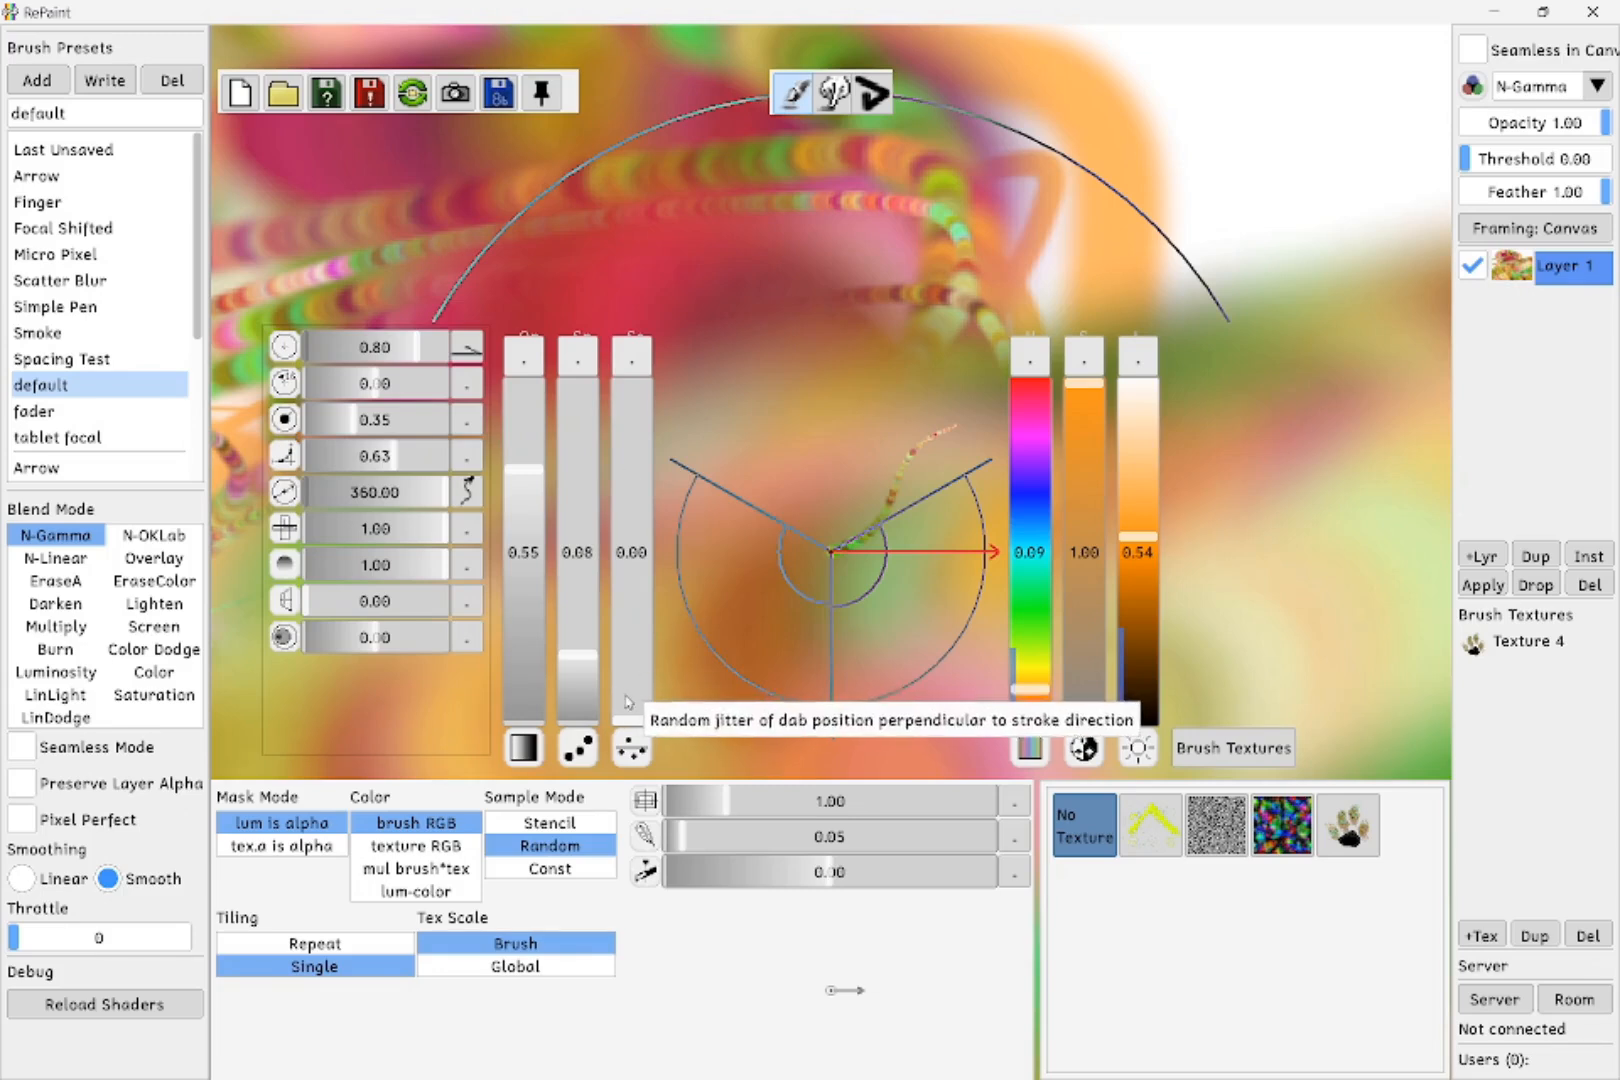
{"action": "mouse_move", "coordinate": [631, 712]}
{"action": "left_mouse_down"}
{"action": "mouse_move", "coordinate": [451, 452]}
{"action": "mouse_move", "coordinate": [416, 825]}
{"action": "left_mouse_up"}
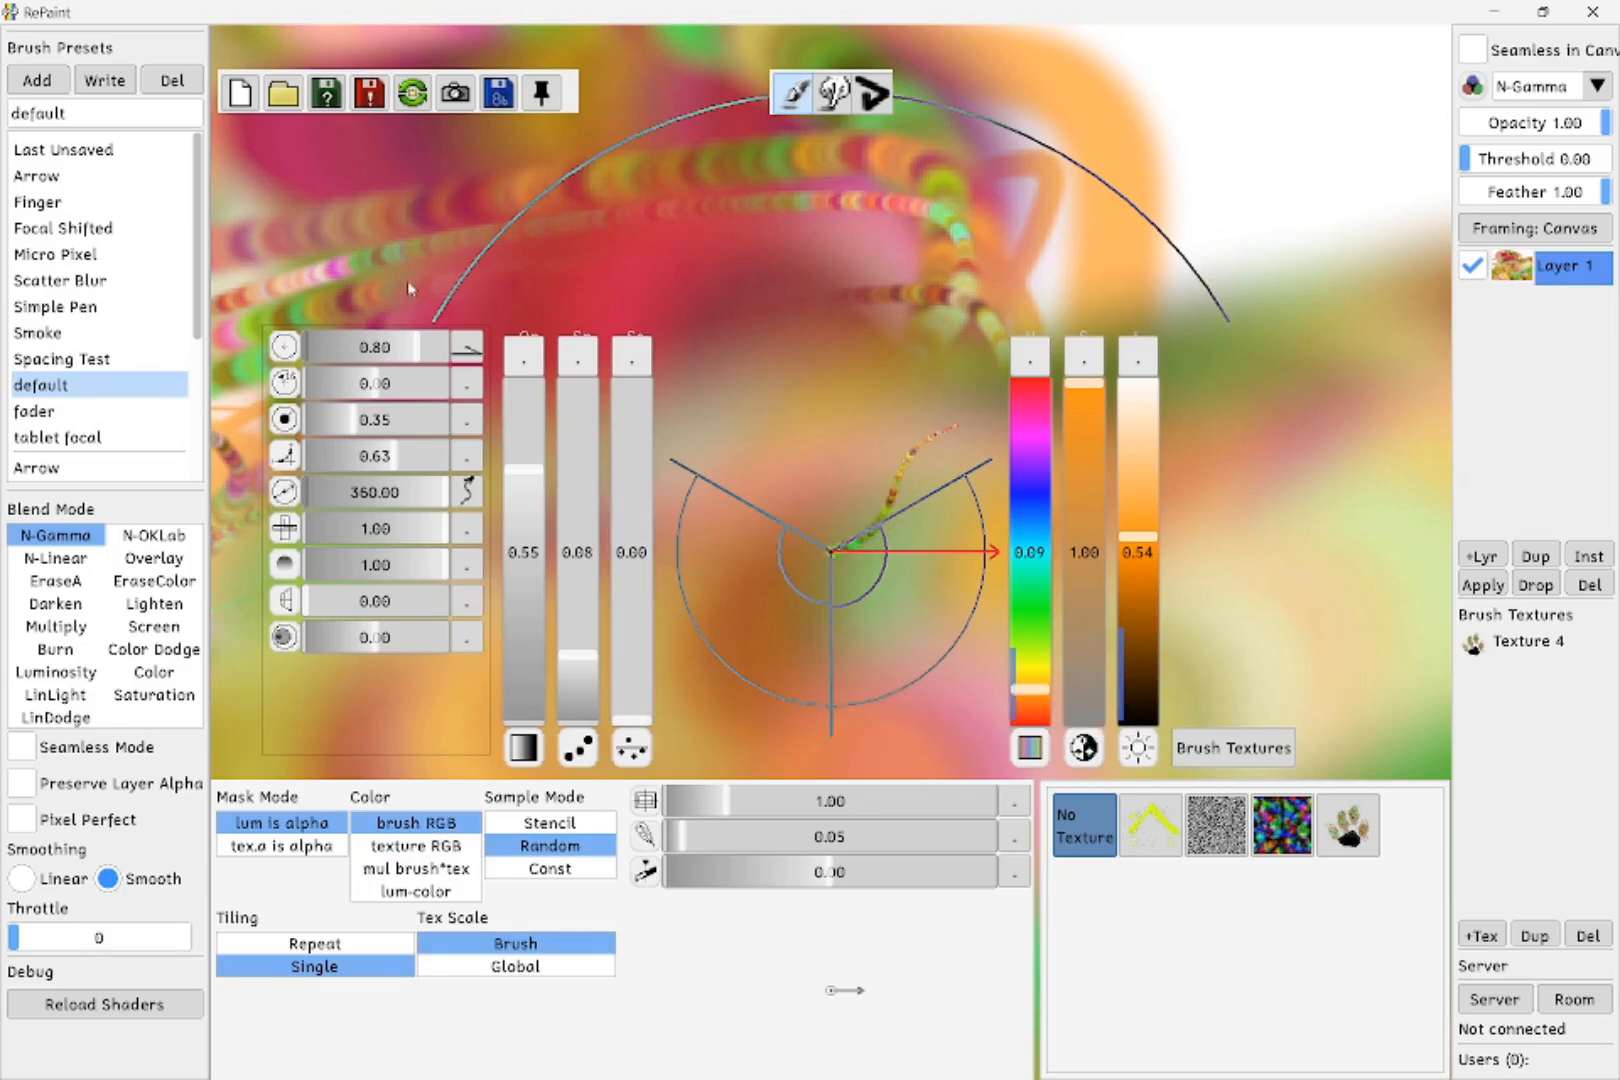
{"action": "left_click_drag", "start_coordinate": [418, 346], "coordinate": [408, 336]}
{"action": "scroll", "coordinate": [416, 257], "scroll_direction": "down", "scroll_amount": 4}
{"action": "scroll", "coordinate": [456, 231], "scroll_direction": "up", "scroll_amount": 4}
{"action": "scroll", "coordinate": [443, 220], "scroll_direction": "down", "scroll_amount": 9}
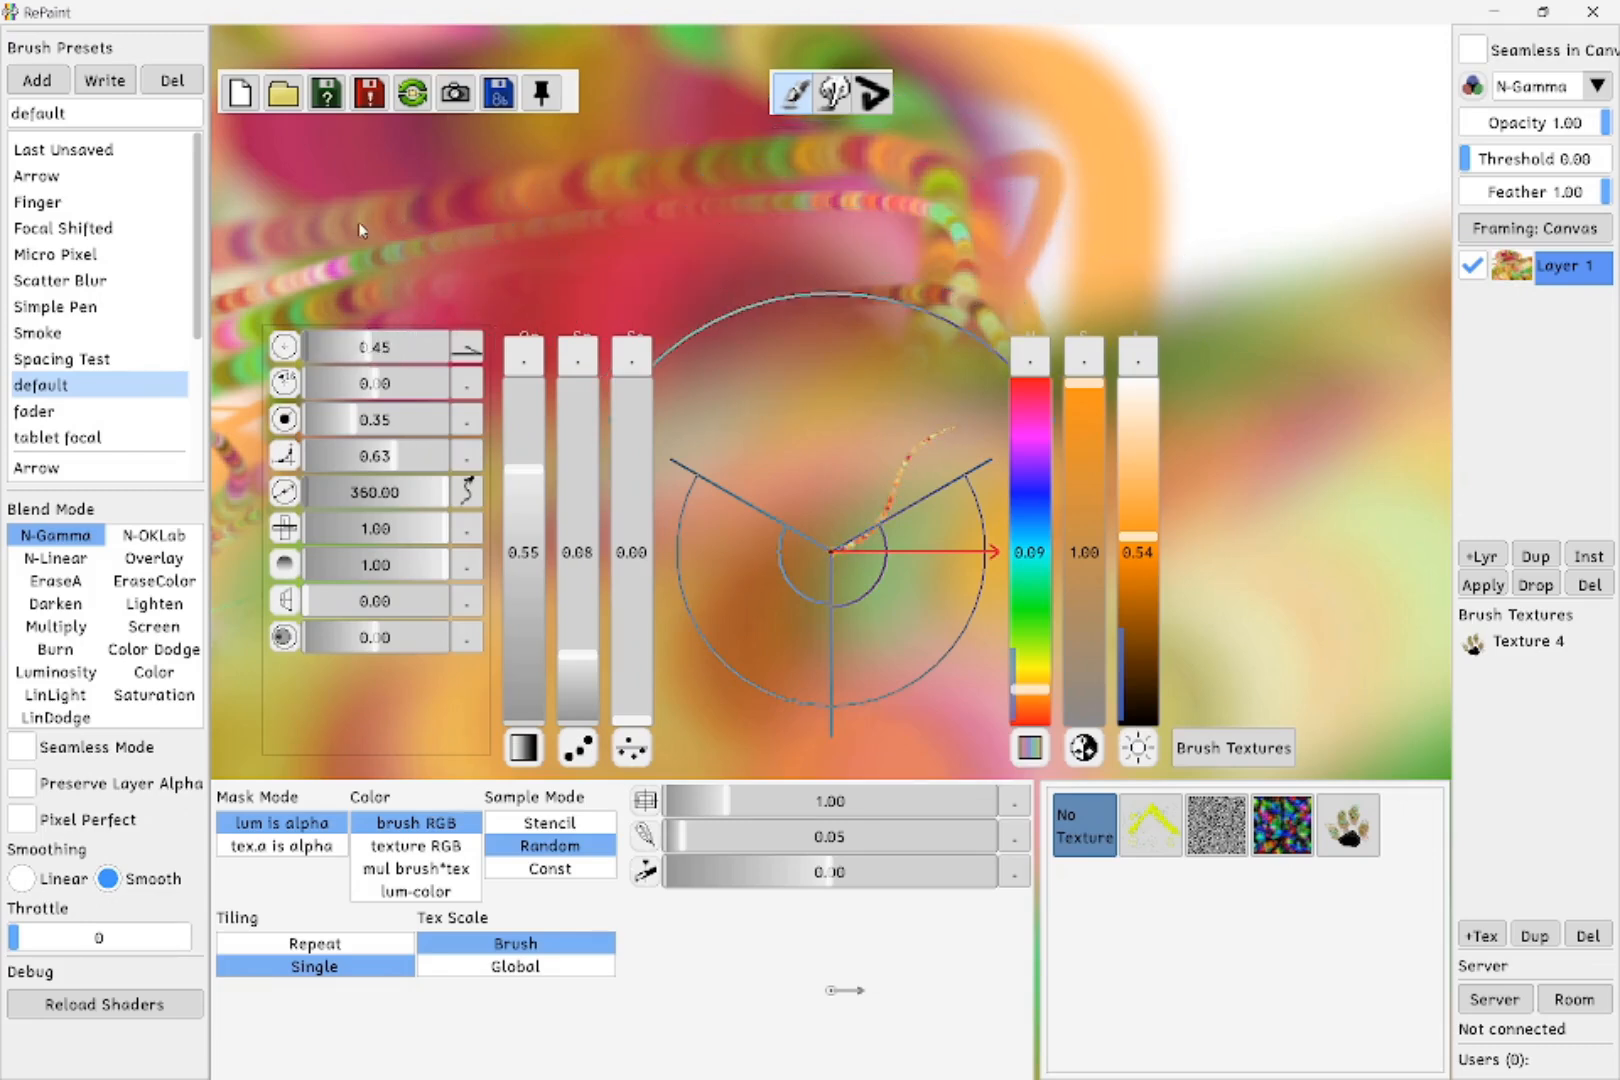
{"action": "scroll", "coordinate": [343, 232], "scroll_direction": "up", "scroll_amount": 13}
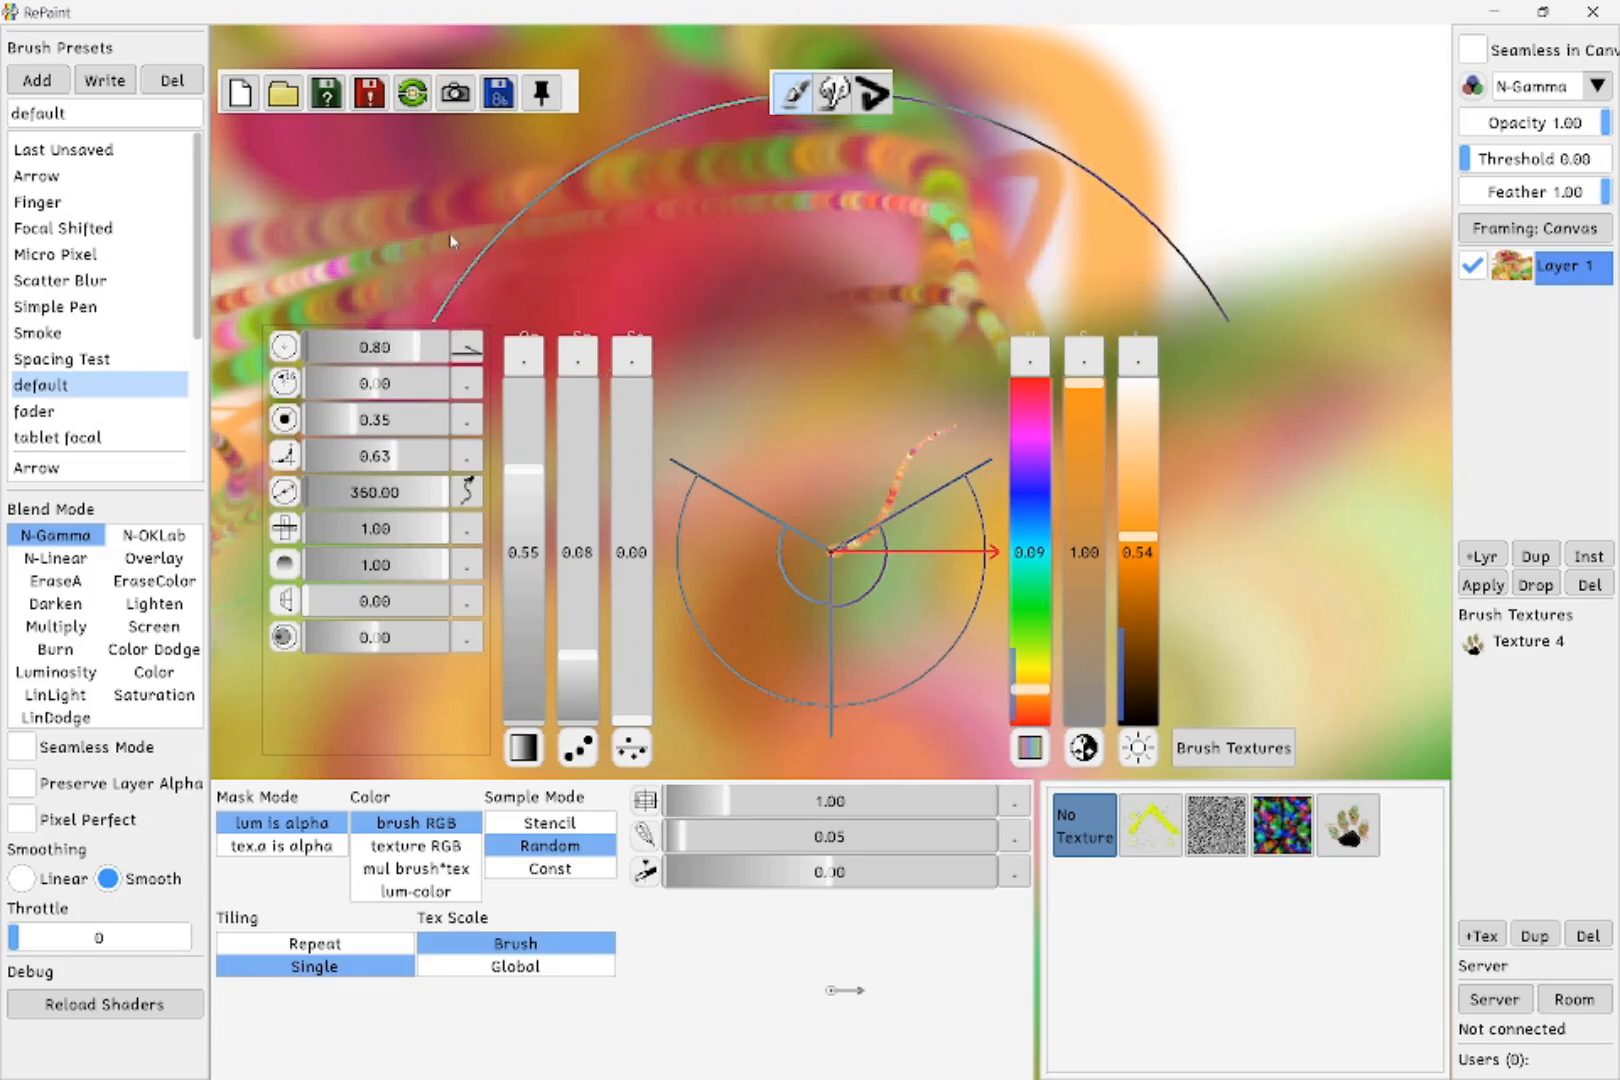
{"action": "scroll", "coordinate": [480, 241], "scroll_direction": "down", "scroll_amount": 9}
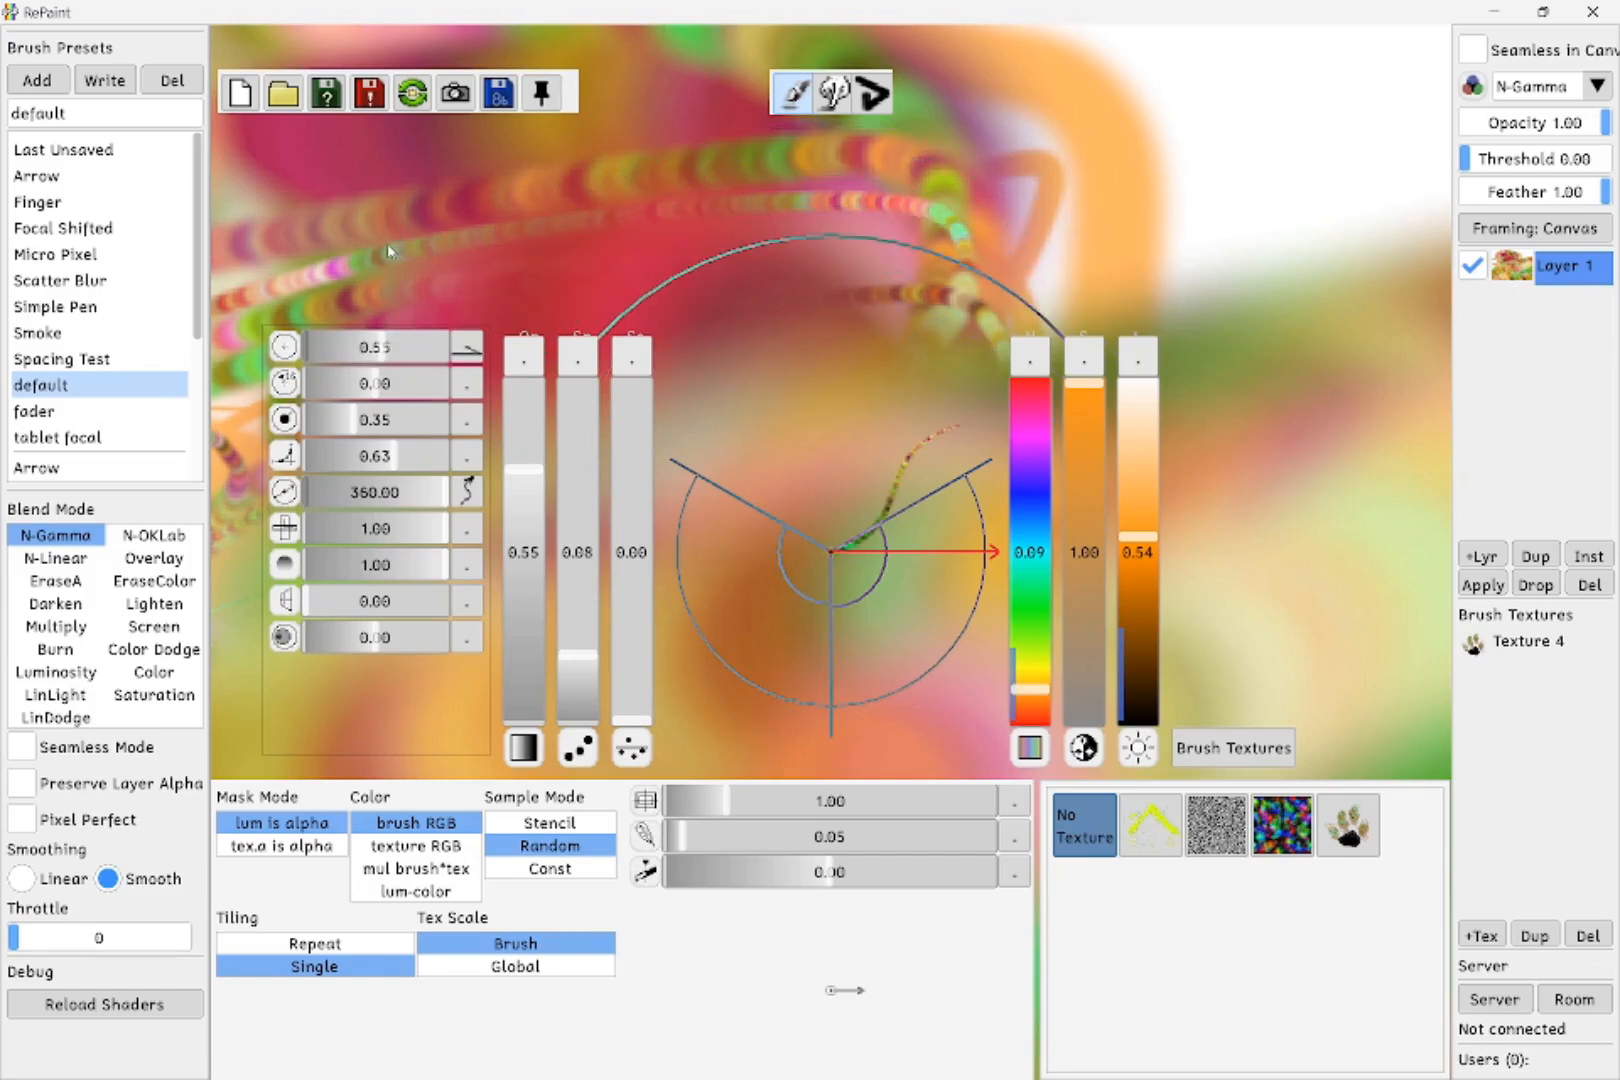
{"action": "scroll", "coordinate": [387, 243], "scroll_direction": "down", "scroll_amount": 11}
{"action": "scroll", "coordinate": [318, 740], "scroll_direction": "up", "scroll_amount": 19}
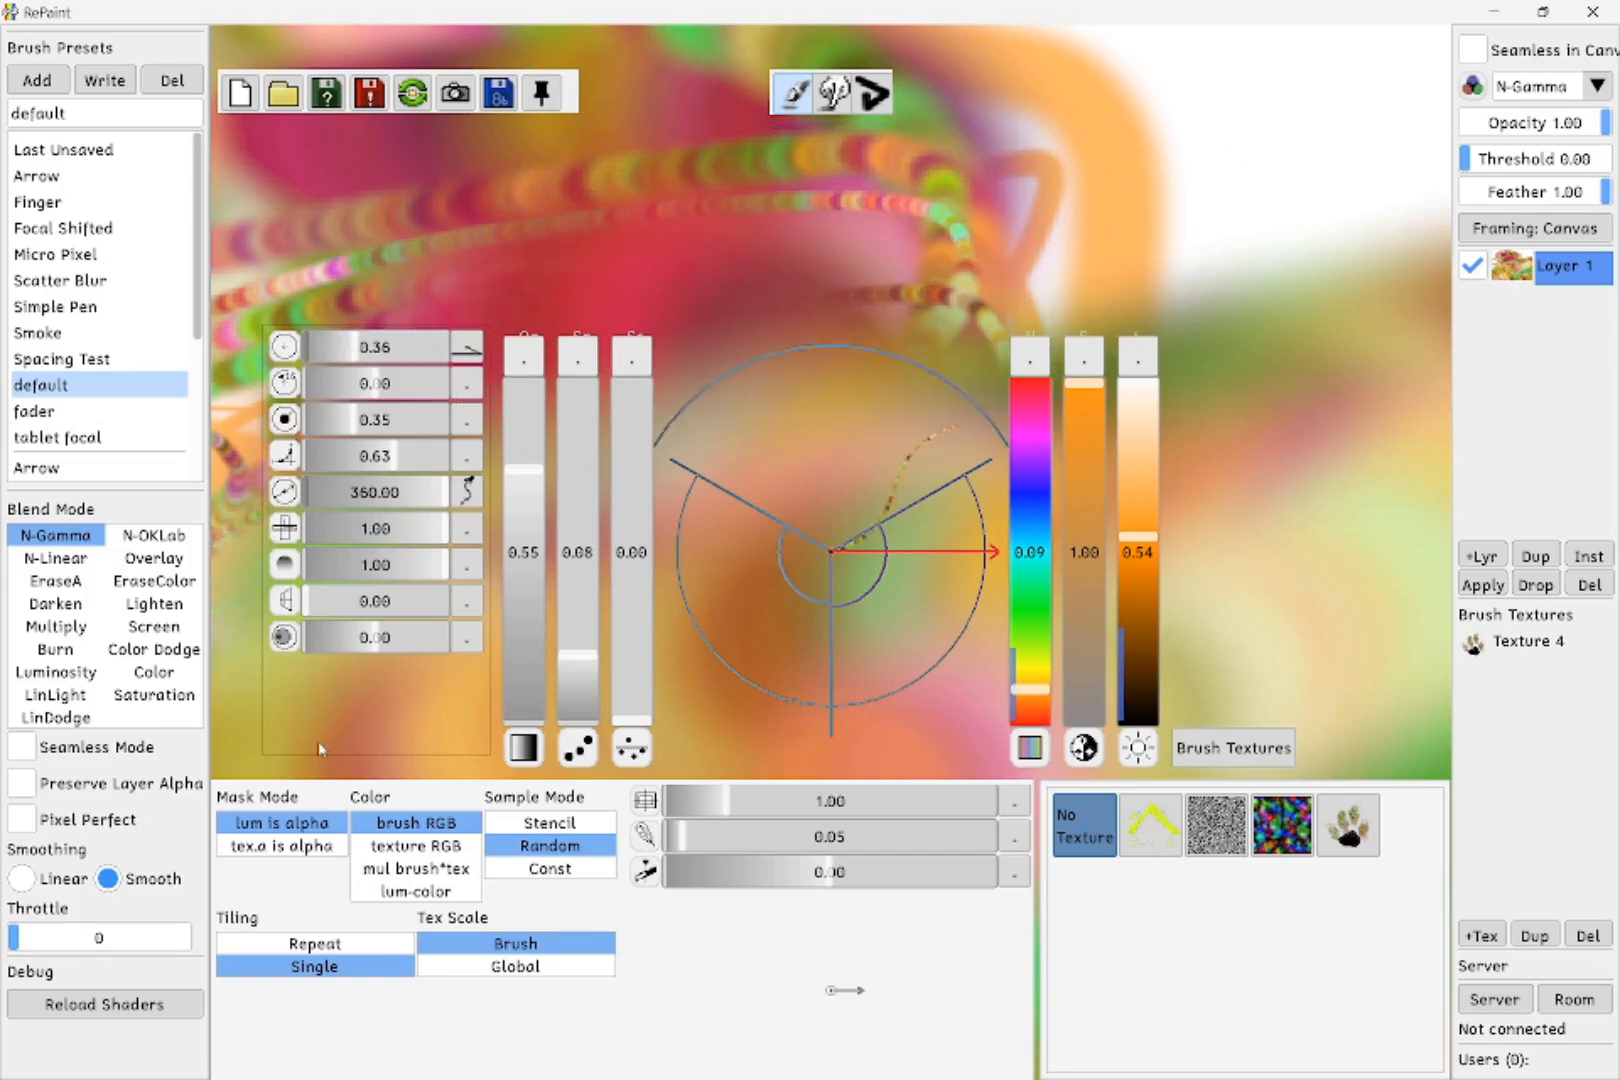
{"action": "scroll", "coordinate": [640, 800], "scroll_direction": "down", "scroll_amount": 7}
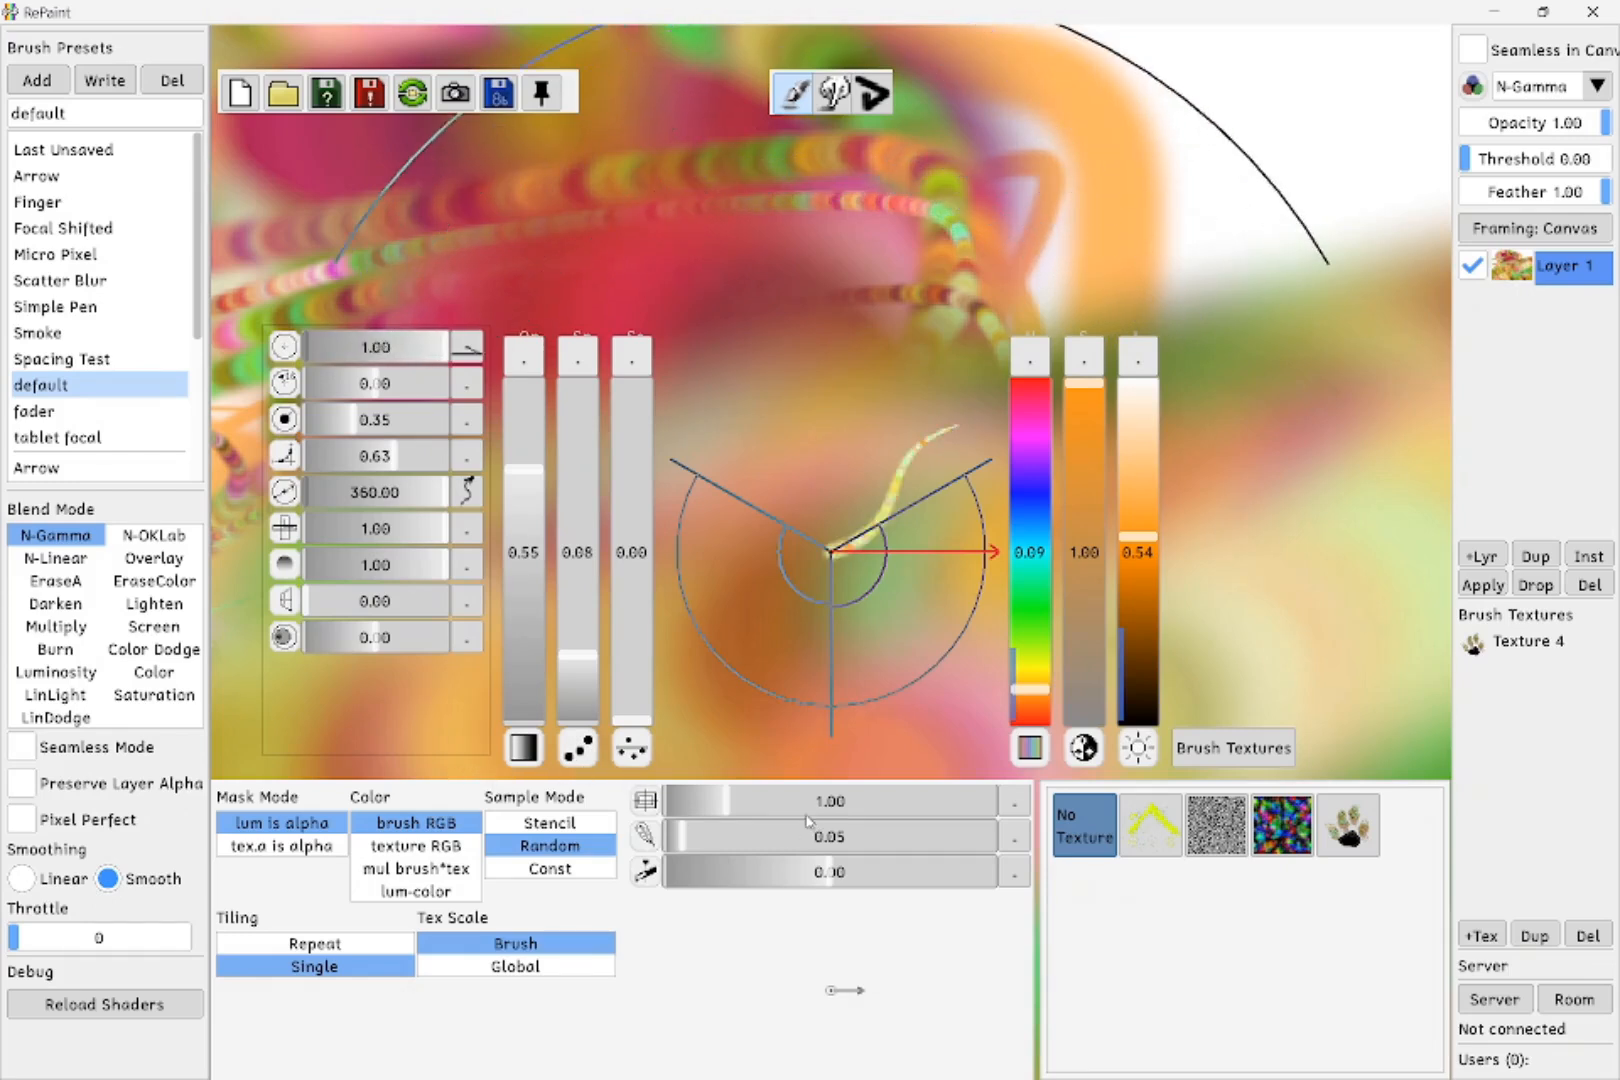
- Toggle the brush texture's sample mode between Stencil and Random, ending on Random
{"action": "left_click", "coordinate": [550, 822]}
{"action": "left_click", "coordinate": [568, 847]}
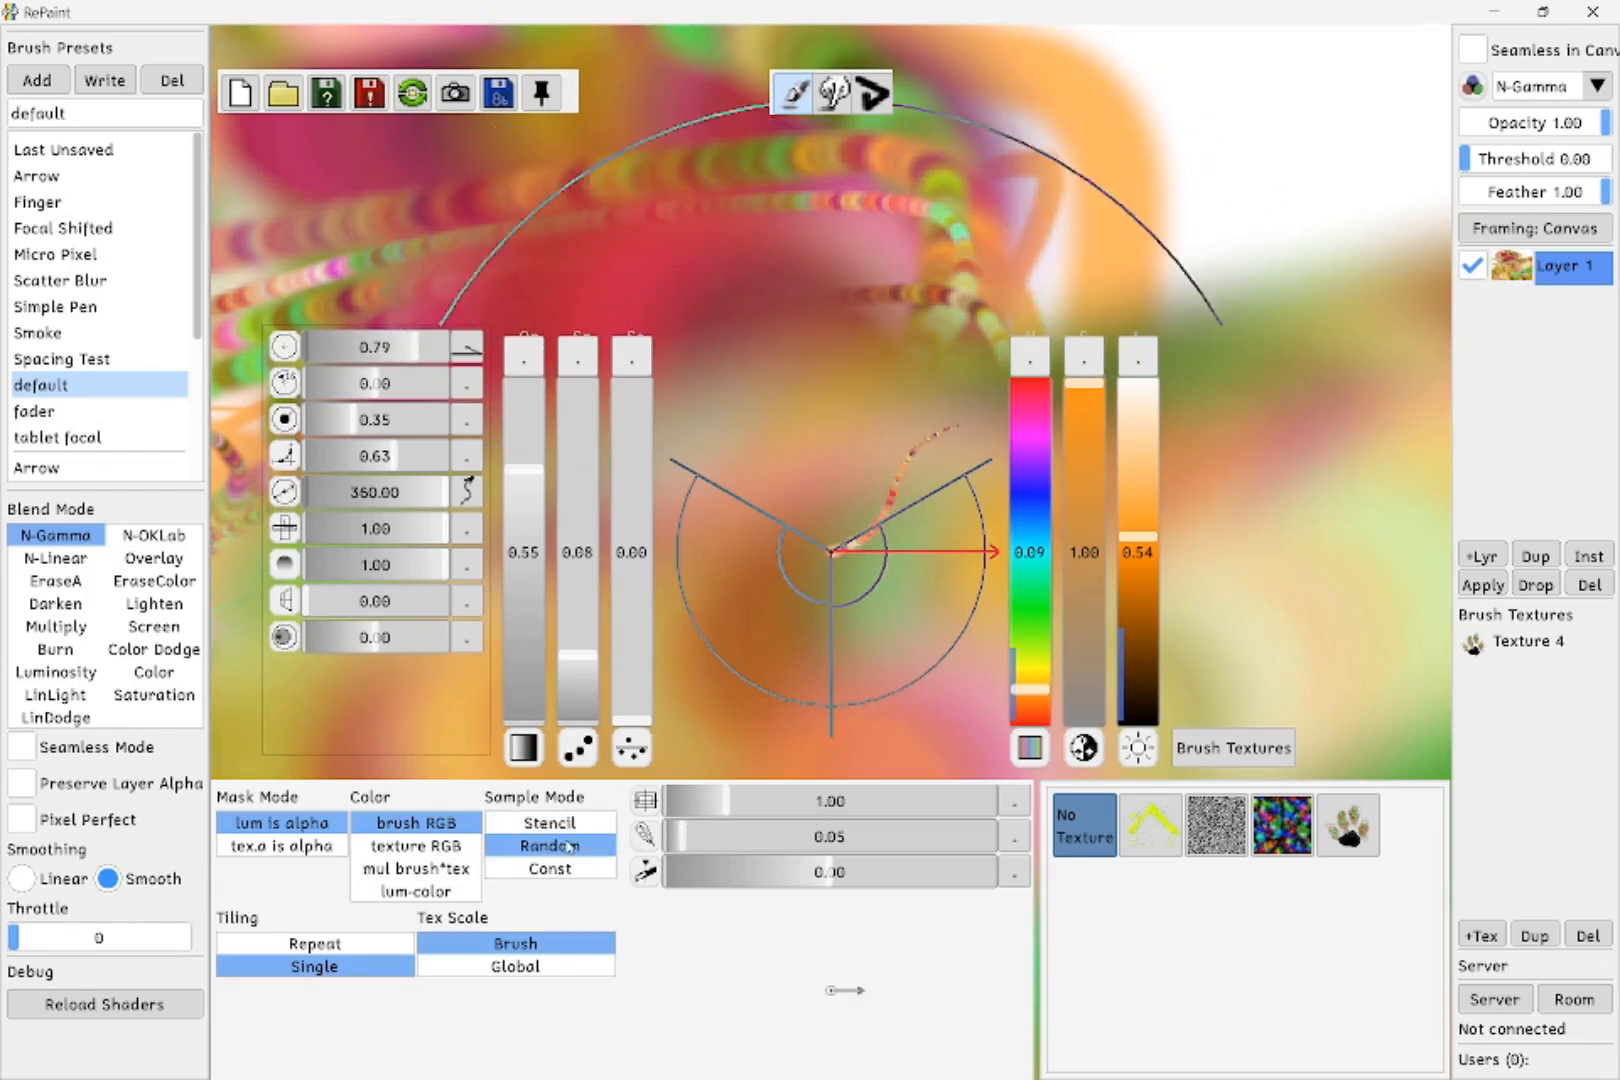
{"action": "left_click", "coordinate": [590, 824]}
{"action": "left_click", "coordinate": [600, 846]}
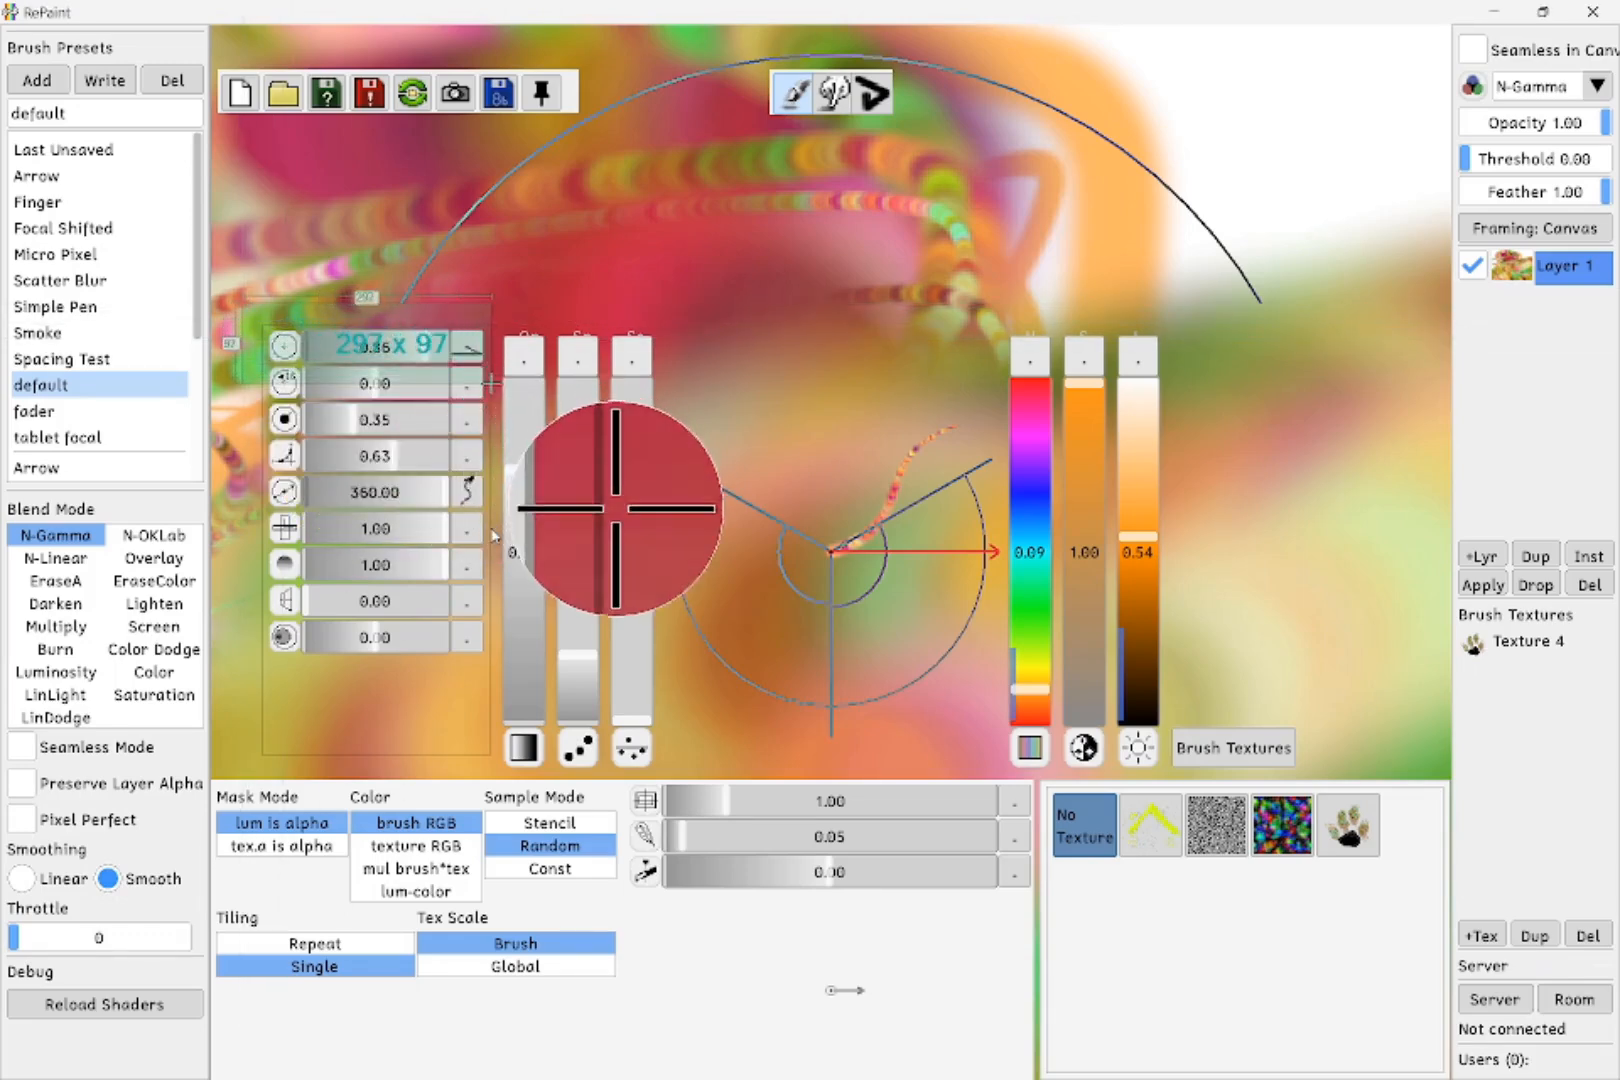
- Paste the copied slider screenshot as a new layer and enlarge it across the upper part of the canvas
{"action": "key", "text": "space"}
{"action": "scroll", "coordinate": [824, 358], "scroll_direction": "down", "scroll_amount": 4}
{"action": "key", "text": "ctrl+v"}
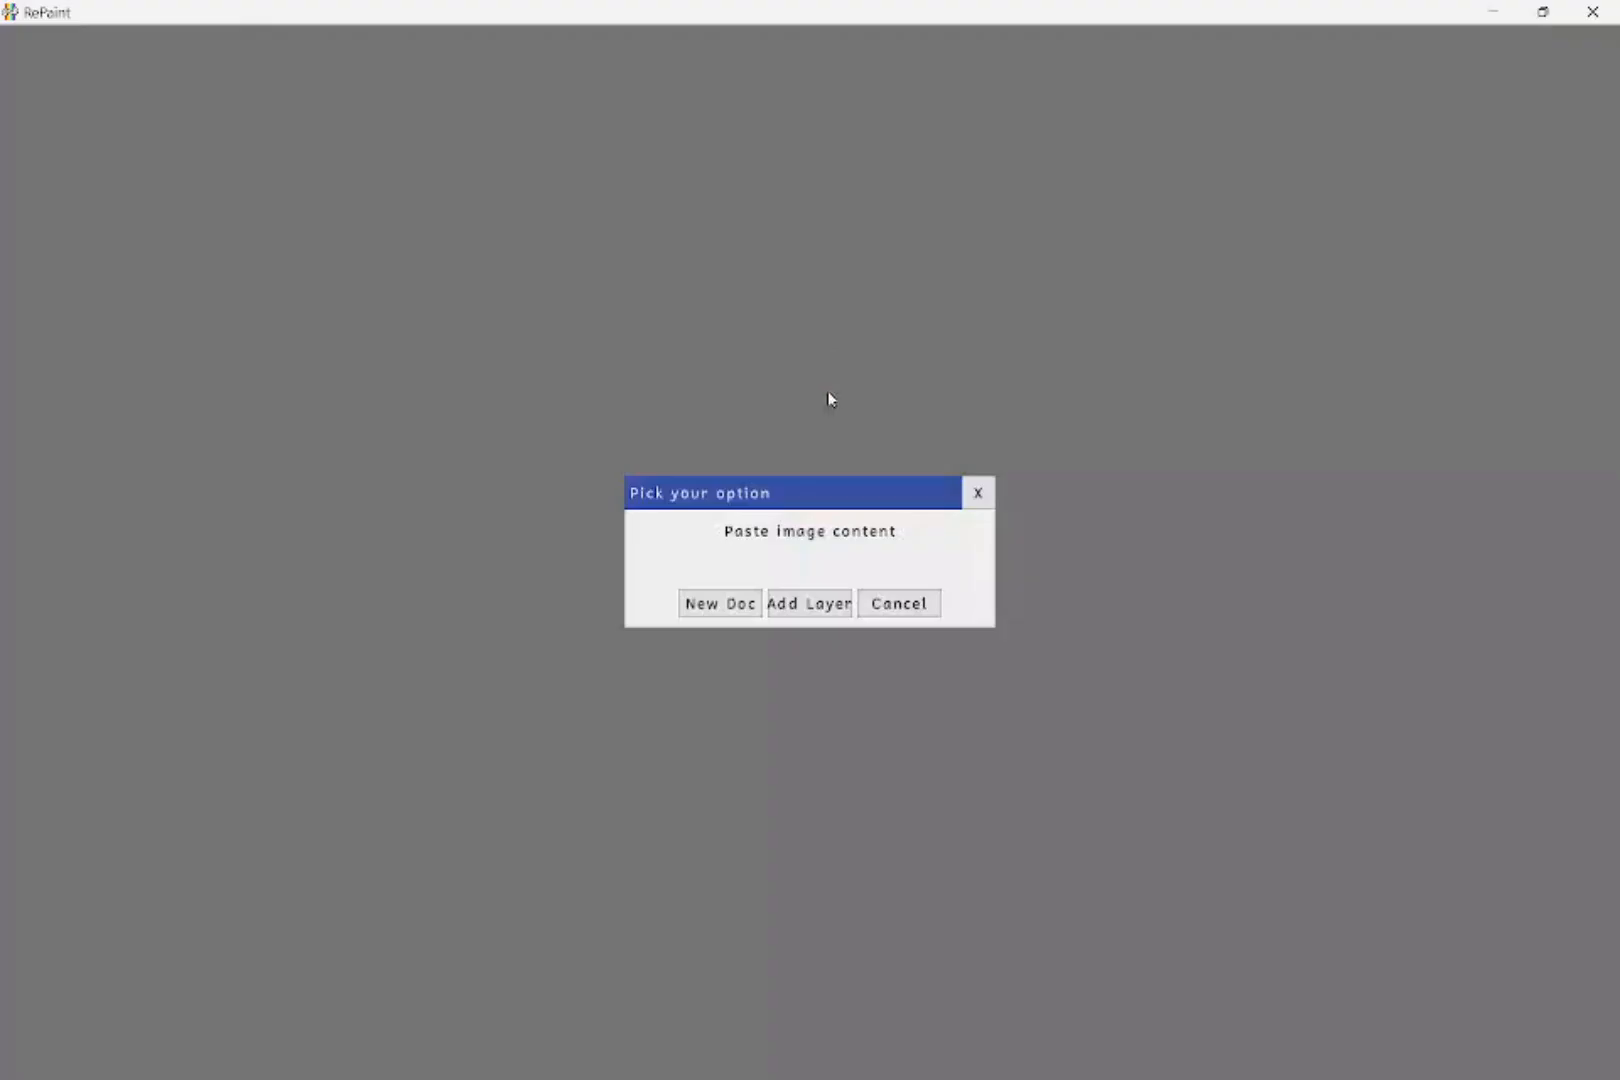
{"action": "left_click", "coordinate": [816, 620]}
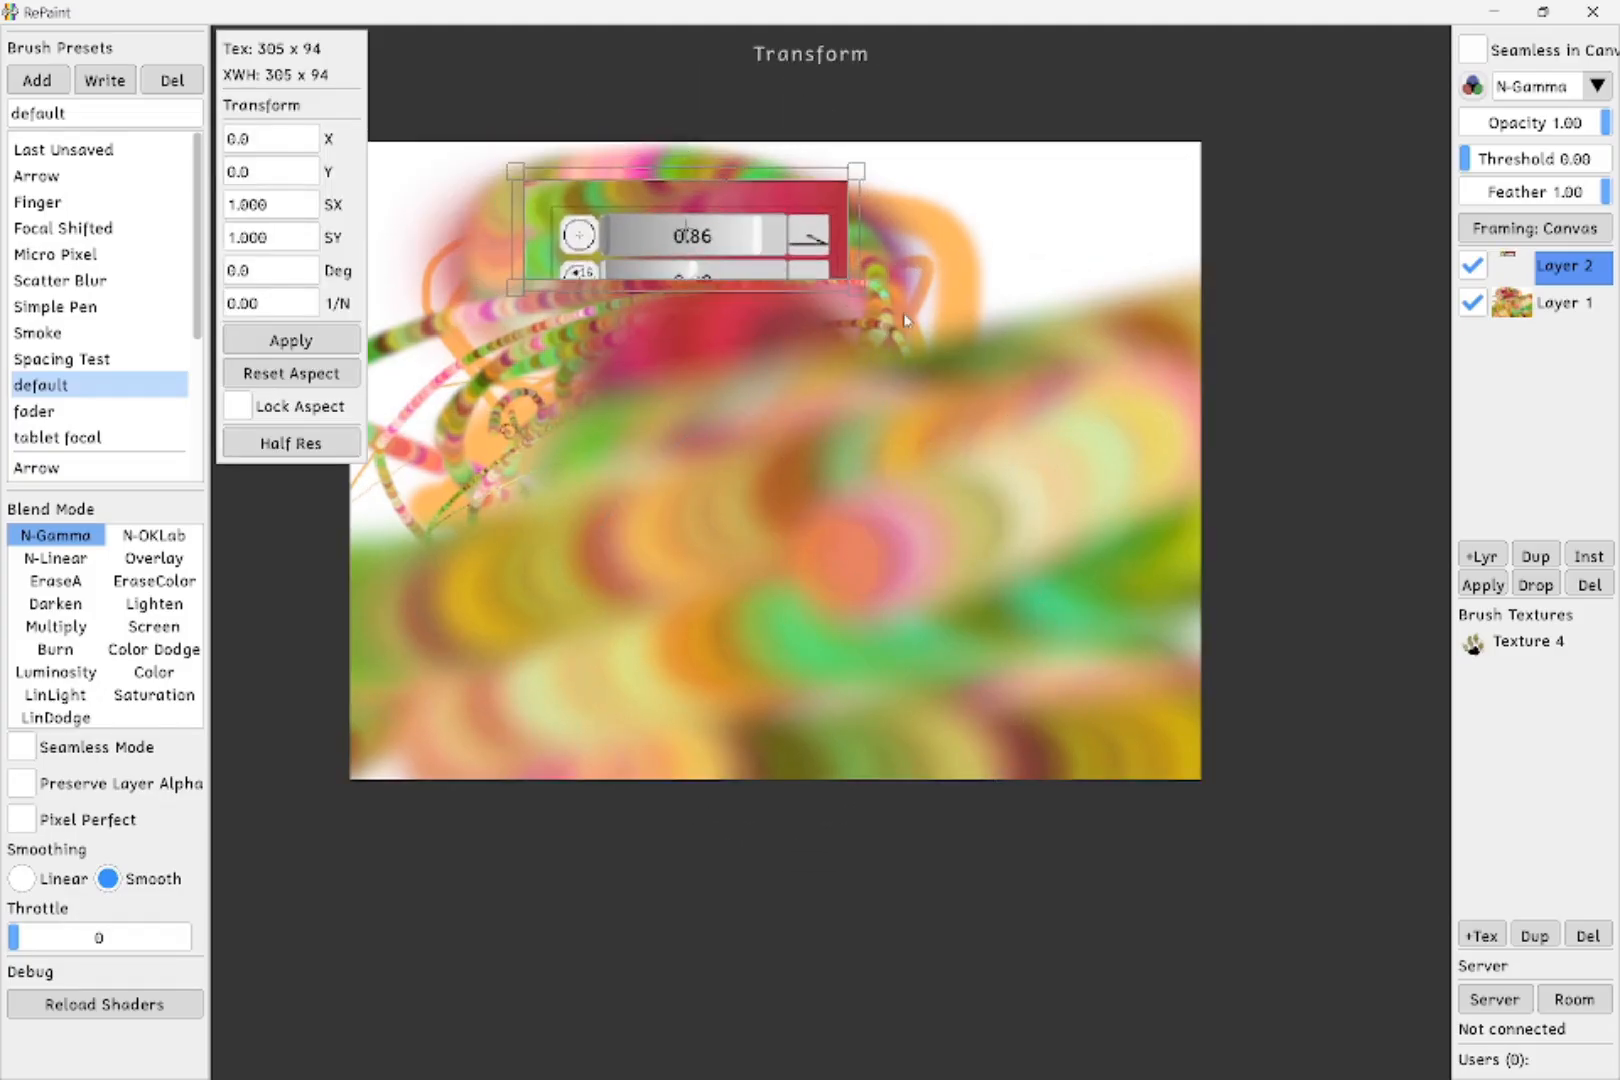
{"action": "left_click_drag", "start_coordinate": [905, 320], "coordinate": [999, 249]}
{"action": "left_click_drag", "start_coordinate": [1253, 349], "coordinate": [992, 309]}
- Add an empty layer above the pasted image and set the brush to outer radius 0.31 and color lightness 0.01
{"action": "key", "text": "Tab"}
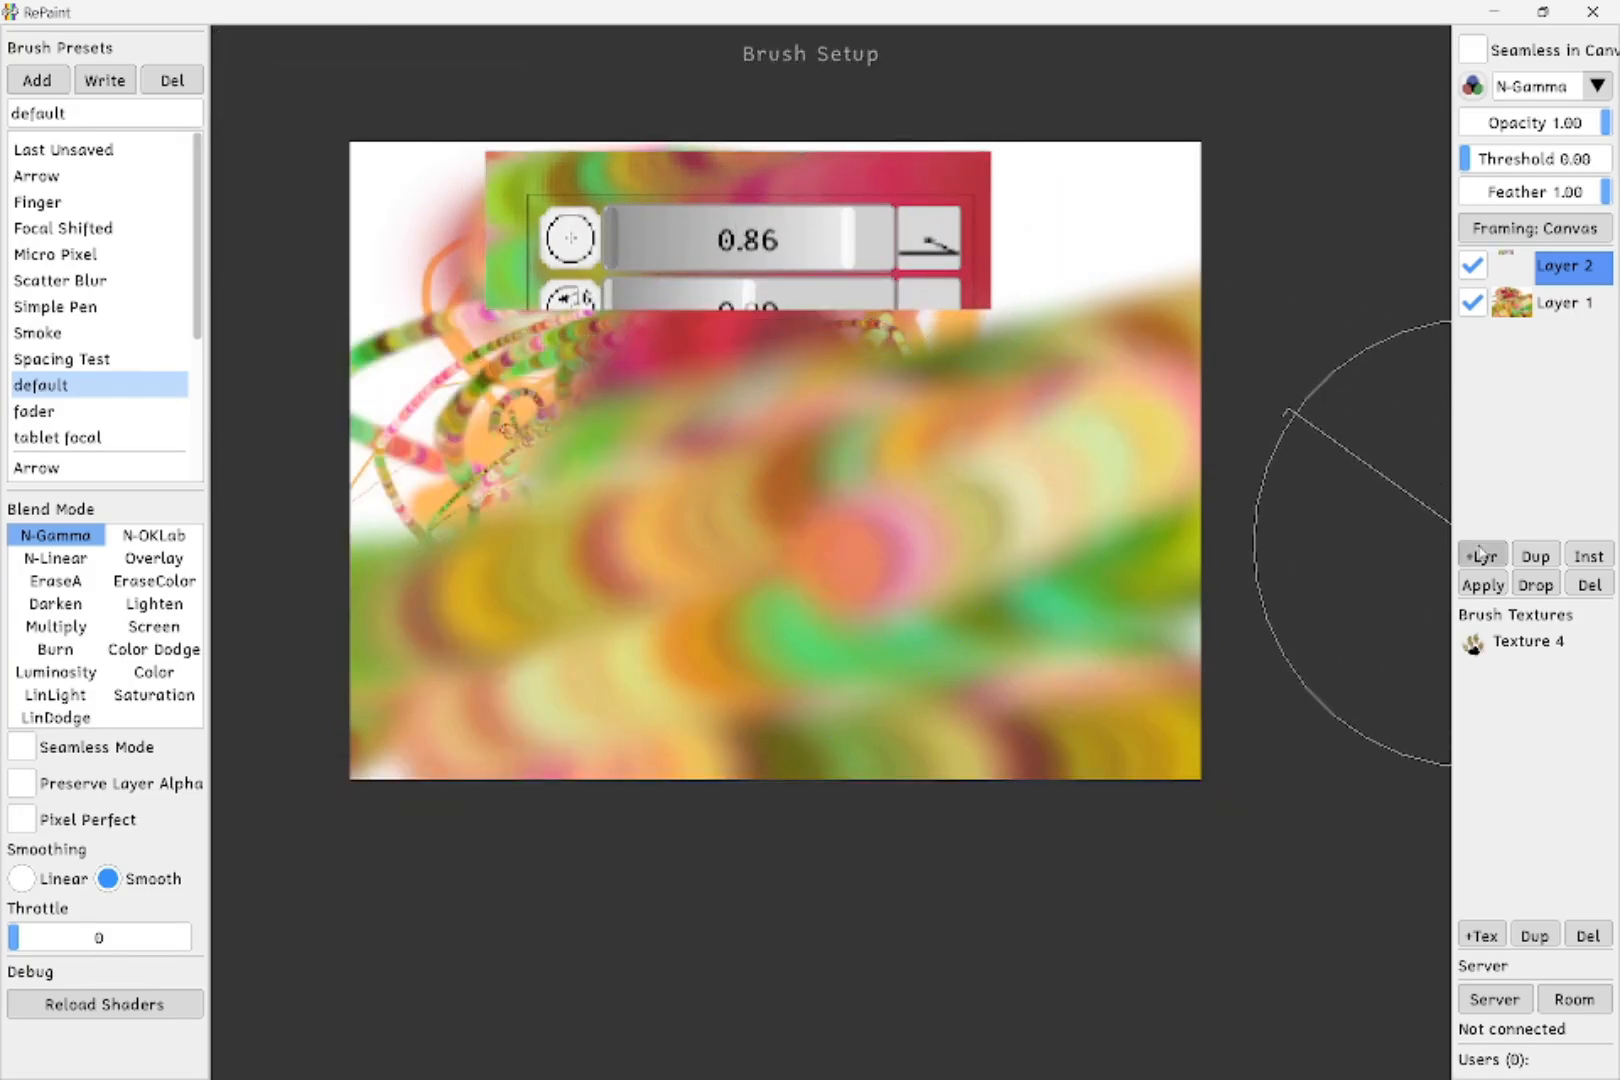
{"action": "left_click", "coordinate": [1481, 555]}
{"action": "left_click_drag", "start_coordinate": [818, 394], "coordinate": [830, 468]}
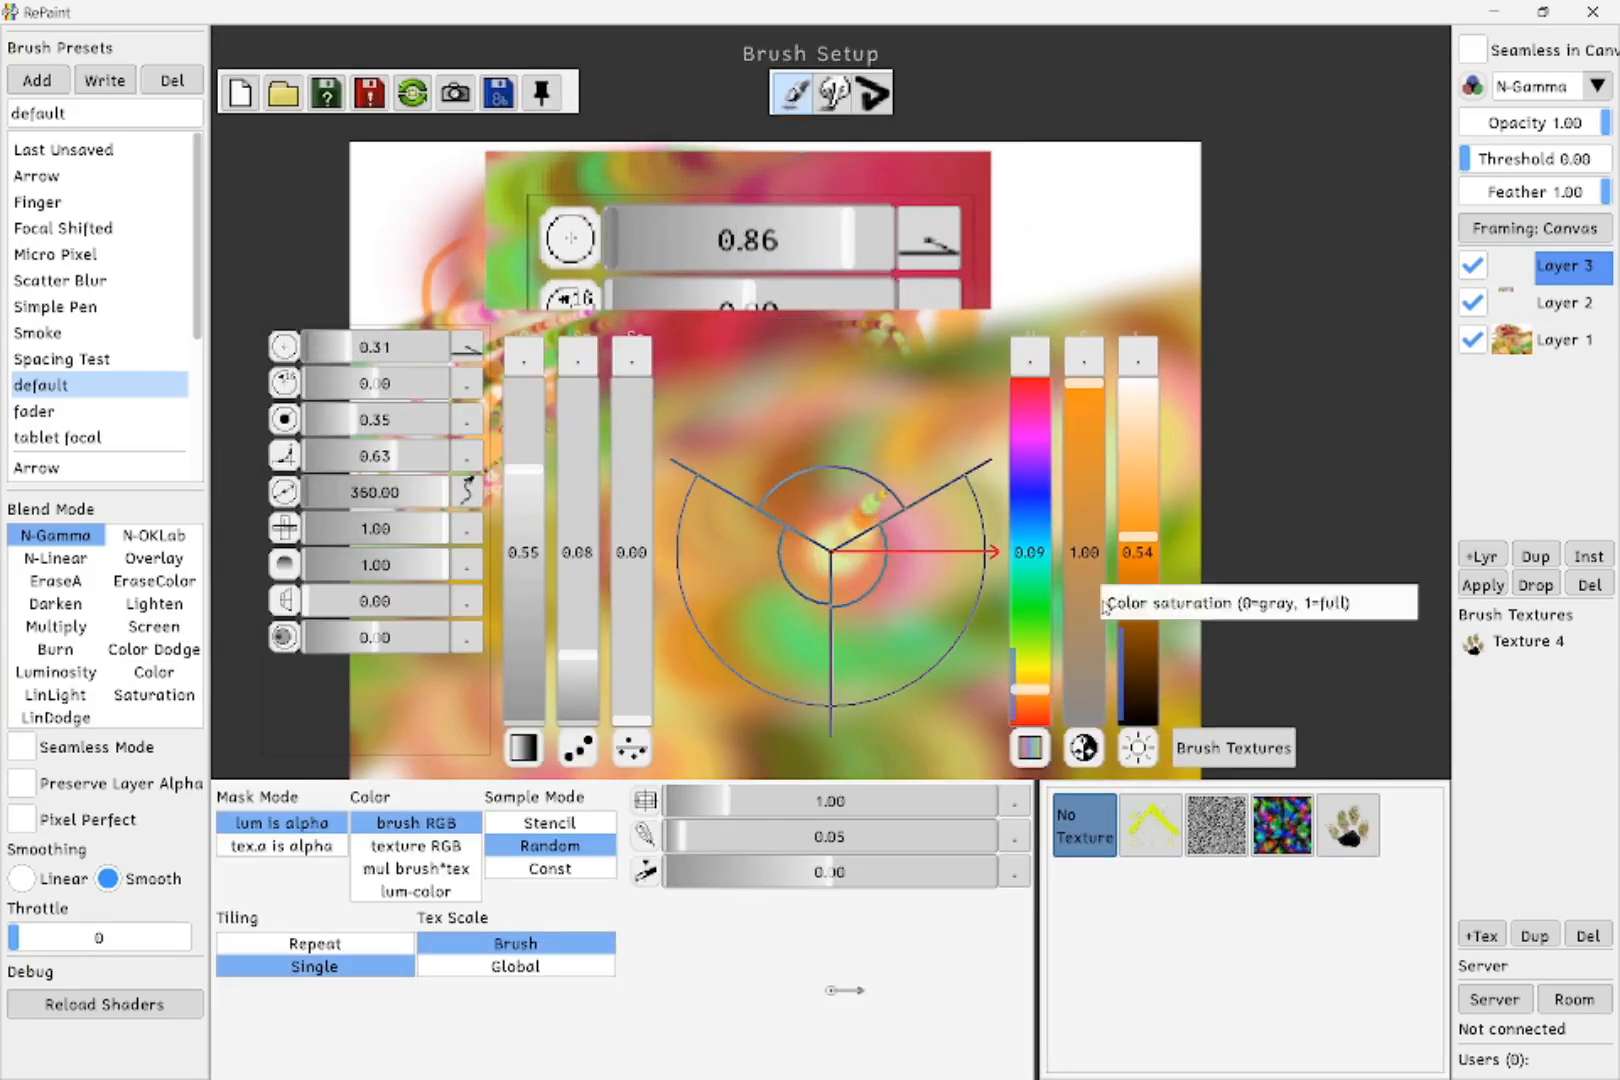
{"action": "left_click_drag", "start_coordinate": [1148, 645], "coordinate": [1148, 725]}
{"action": "key", "text": "Tab"}
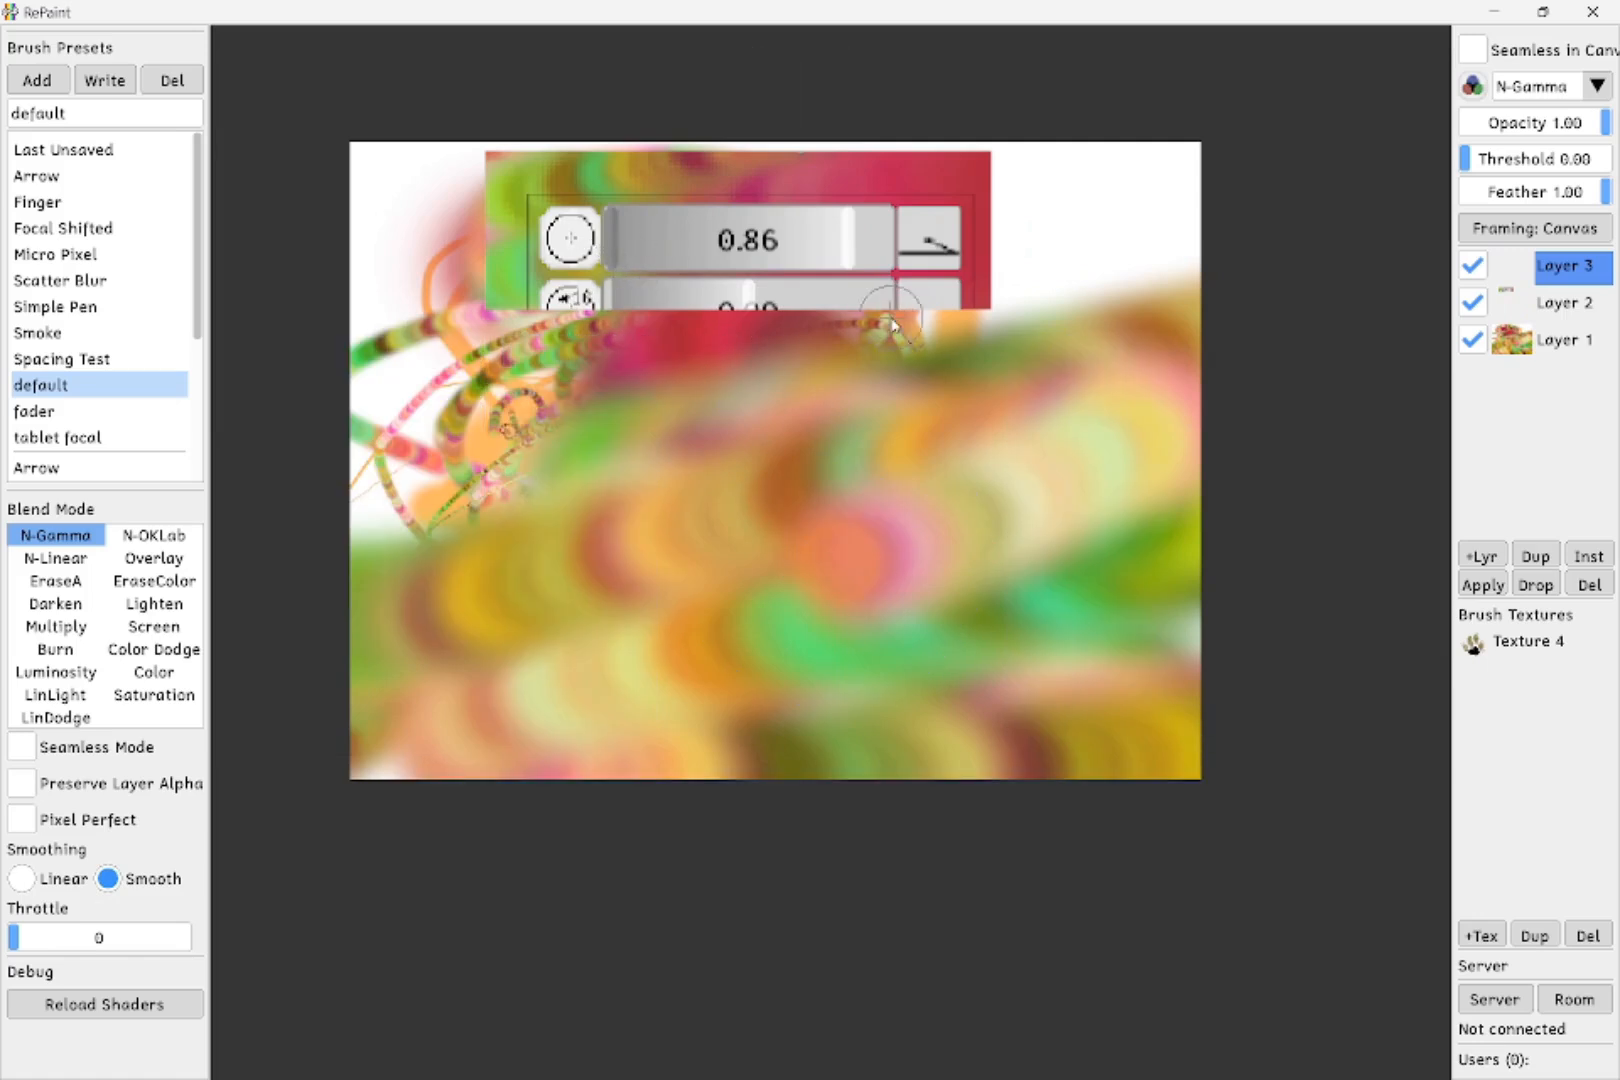
- Paint a dark enlarged range diagram: lines from the slider's ends to the bottom corners, a baseline, and a tick mark linked to the slider's handle
{"action": "mouse_move", "coordinate": [925, 318]}
{"action": "left_mouse_down"}
{"action": "mouse_move", "coordinate": [1074, 596]}
{"action": "mouse_move", "coordinate": [1228, 785]}
{"action": "left_mouse_up"}
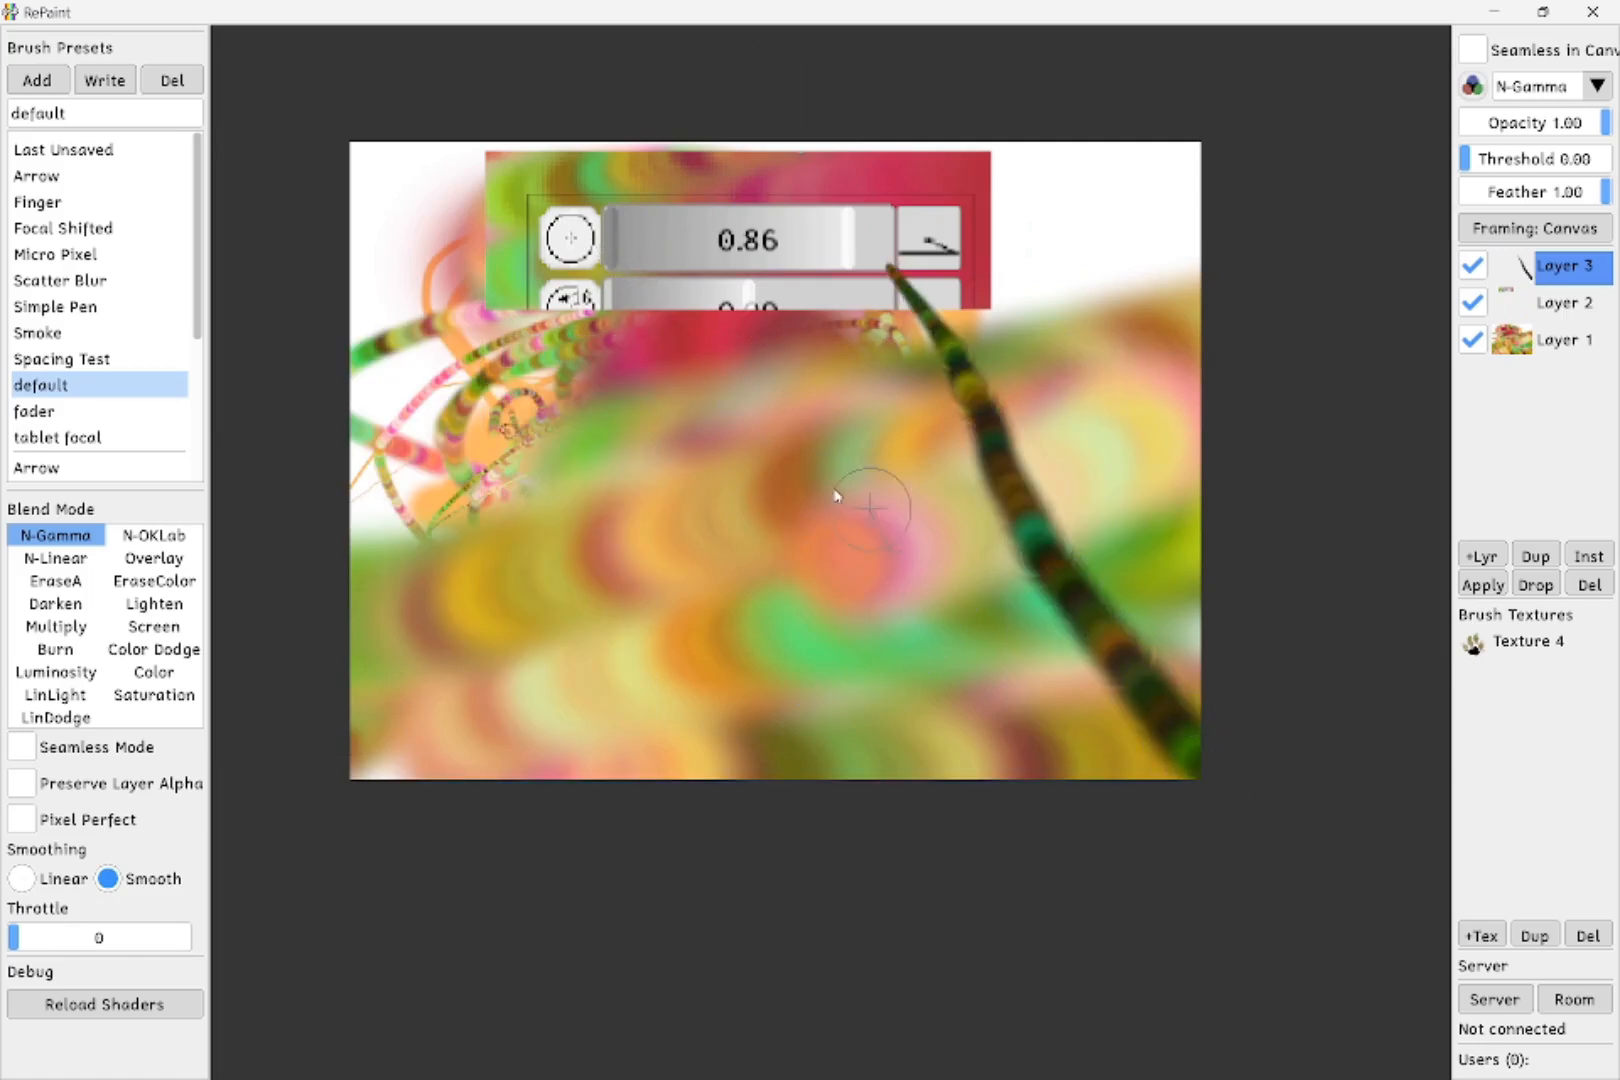
{"action": "mouse_move", "coordinate": [618, 266]}
{"action": "left_mouse_down"}
{"action": "mouse_move", "coordinate": [570, 309]}
{"action": "mouse_move", "coordinate": [309, 795]}
{"action": "left_mouse_up"}
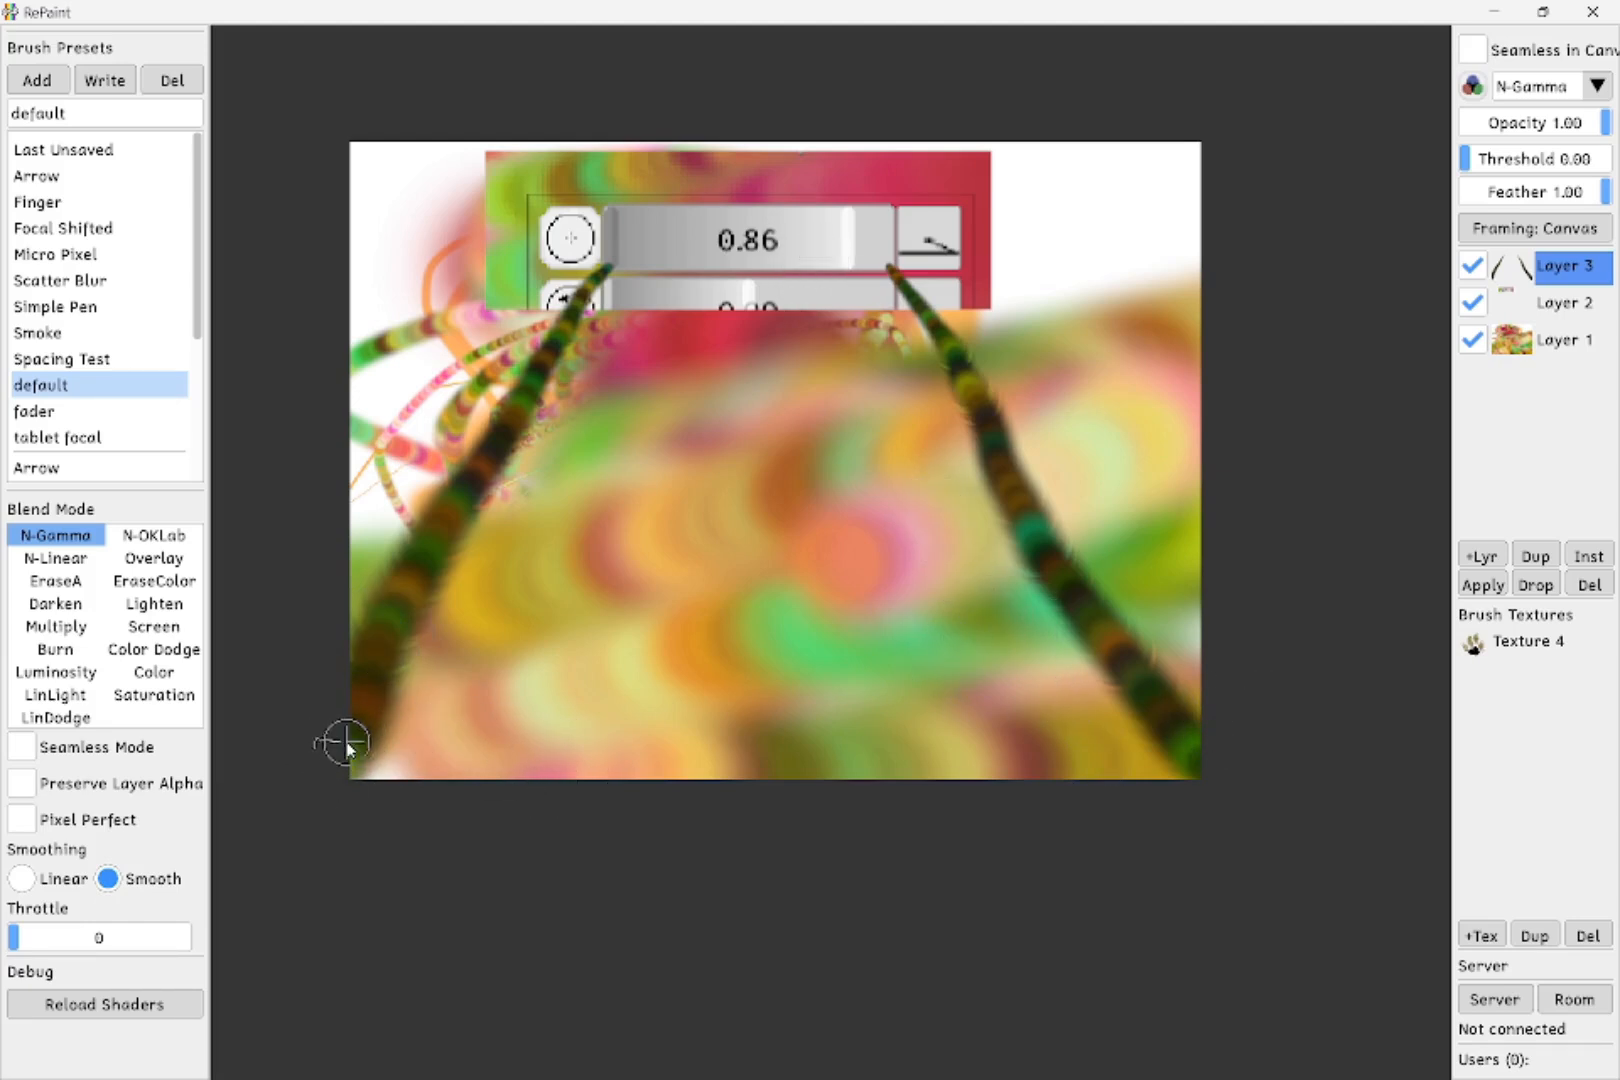
{"action": "left_click_drag", "start_coordinate": [983, 706], "coordinate": [989, 760]}
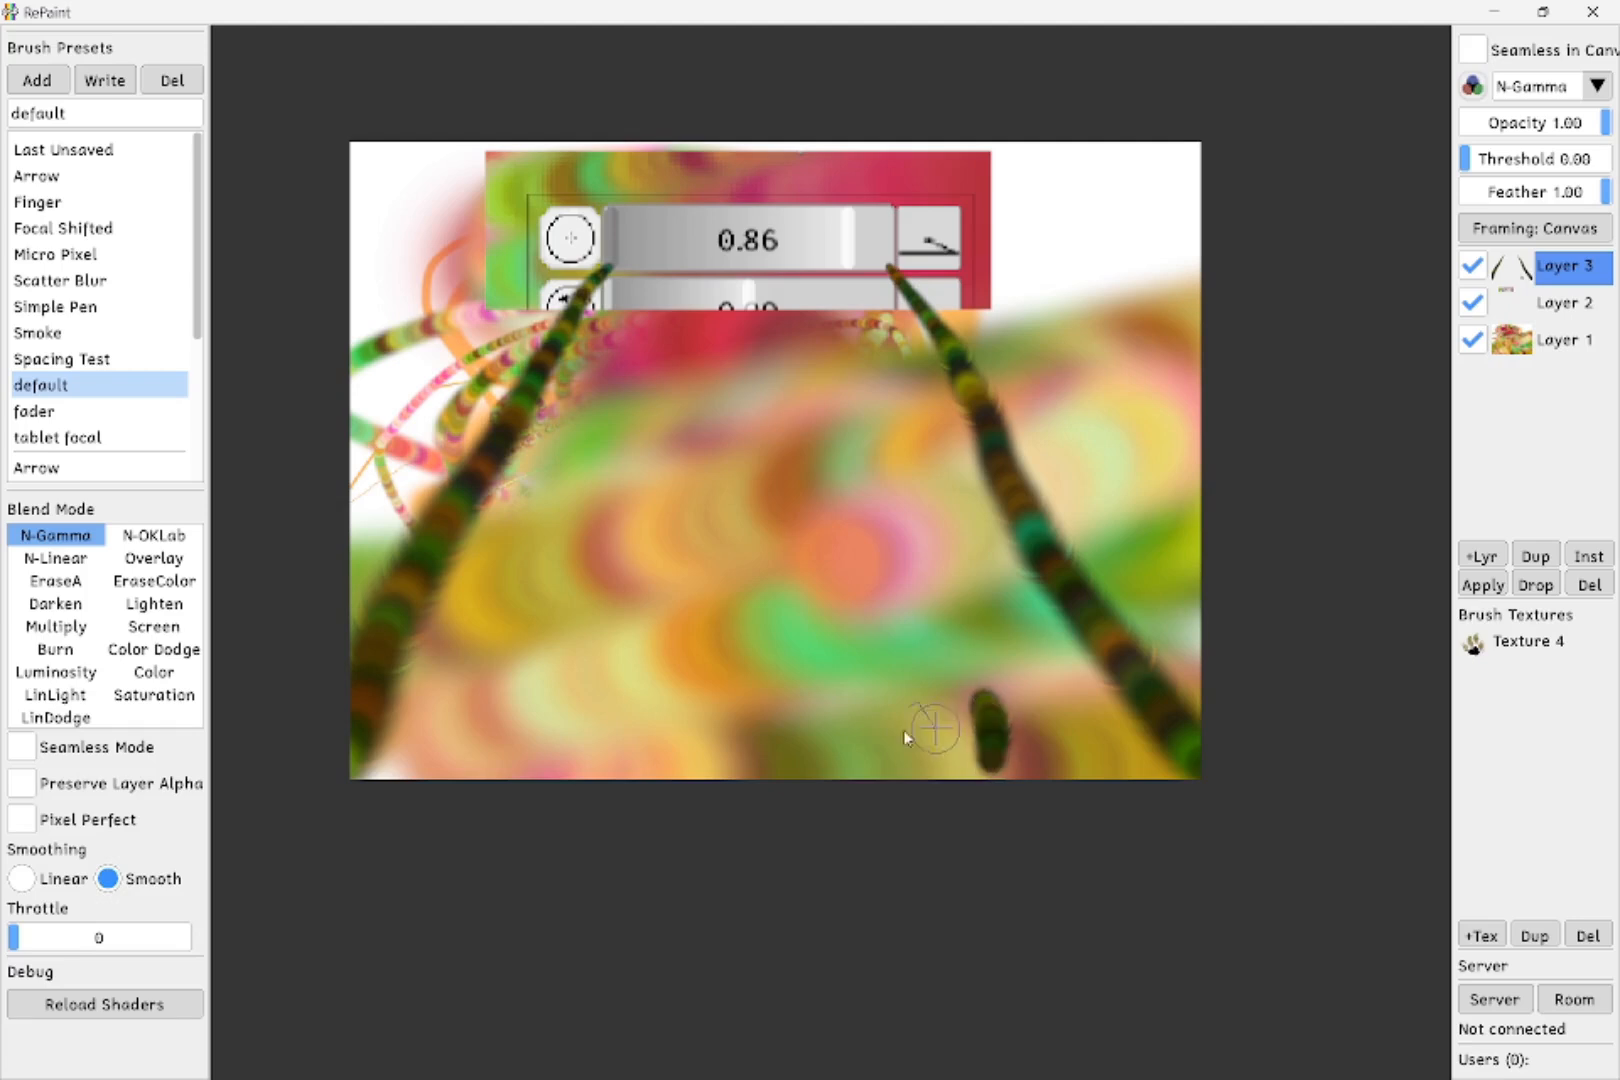
{"action": "mouse_move", "coordinate": [418, 745]}
{"action": "left_mouse_down"}
{"action": "mouse_move", "coordinate": [1178, 753]}
{"action": "mouse_move", "coordinate": [366, 765]}
{"action": "left_mouse_up"}
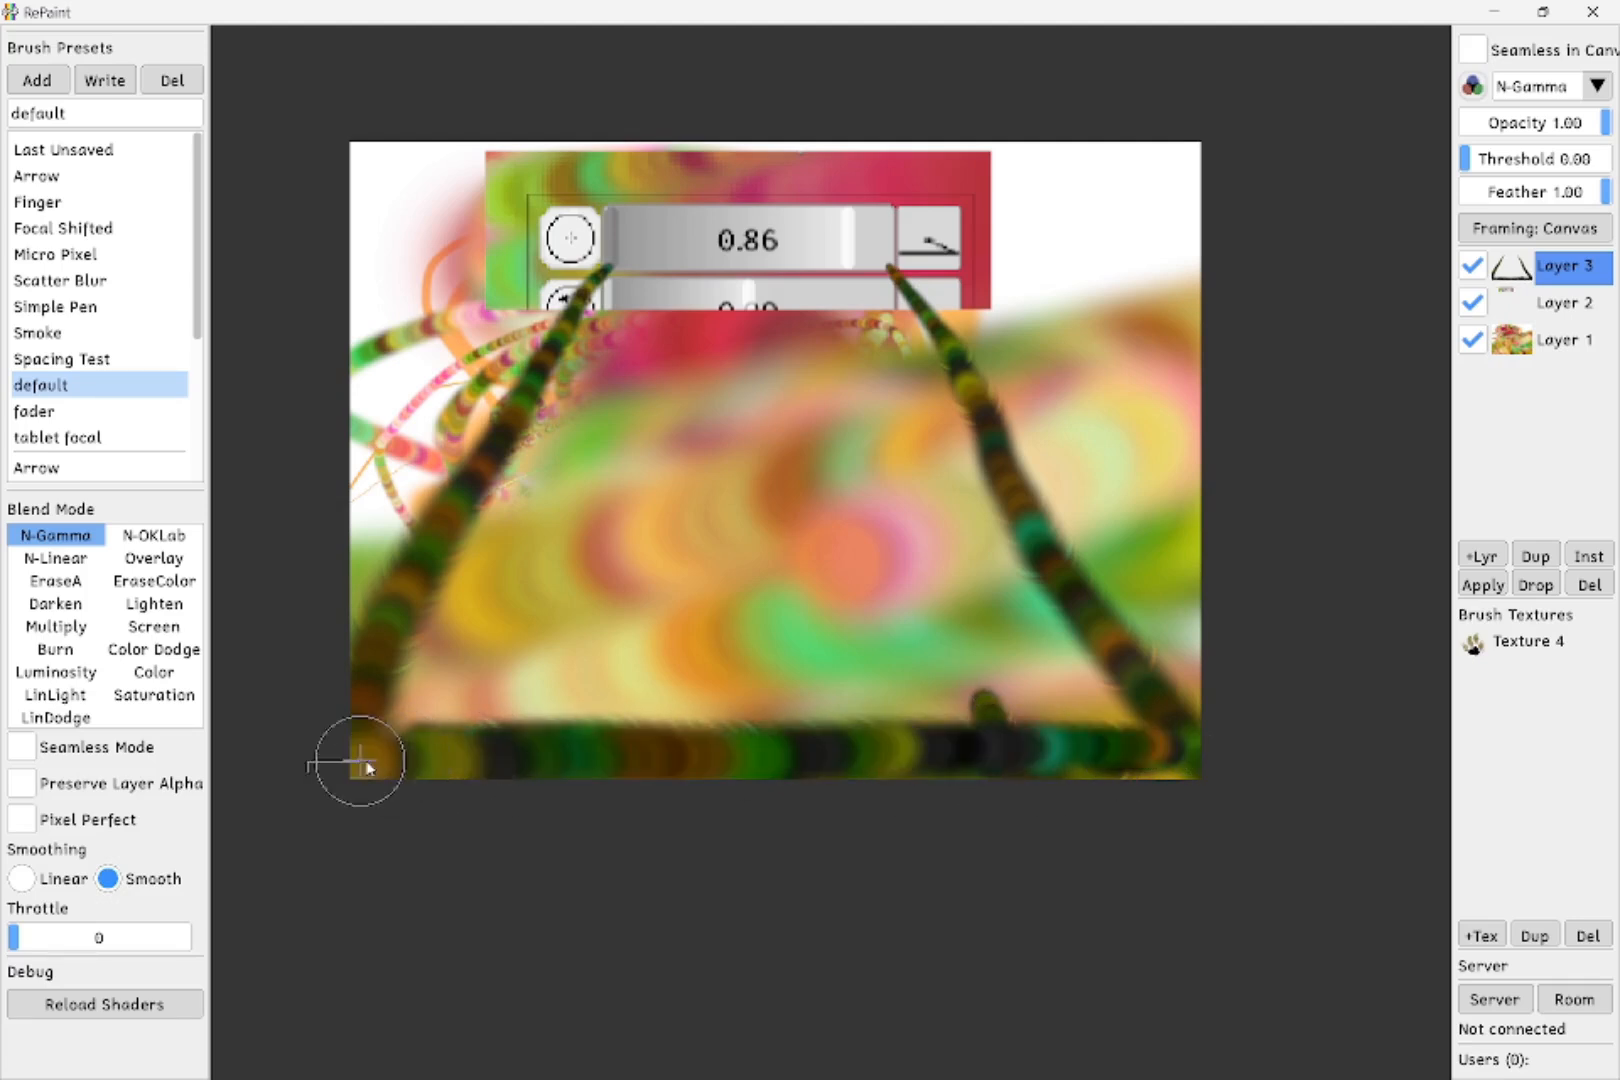
{"action": "left_click_drag", "start_coordinate": [985, 752], "coordinate": [990, 646]}
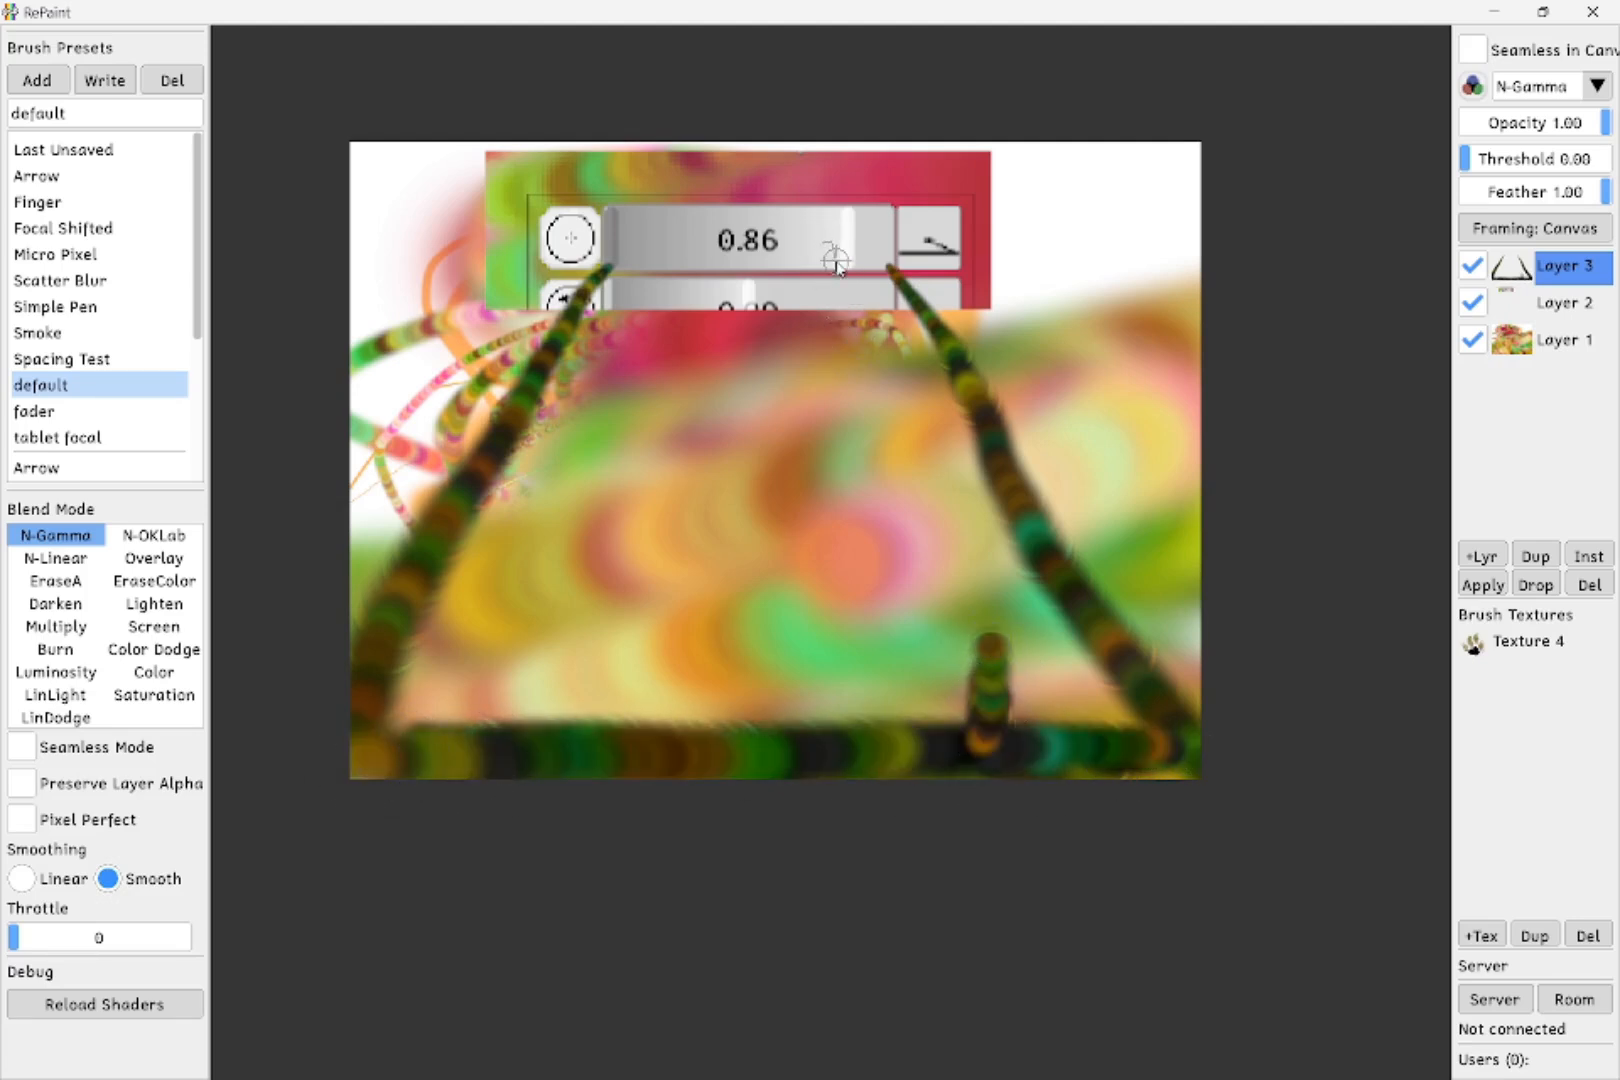
{"action": "left_click_drag", "start_coordinate": [909, 456], "coordinate": [975, 735]}
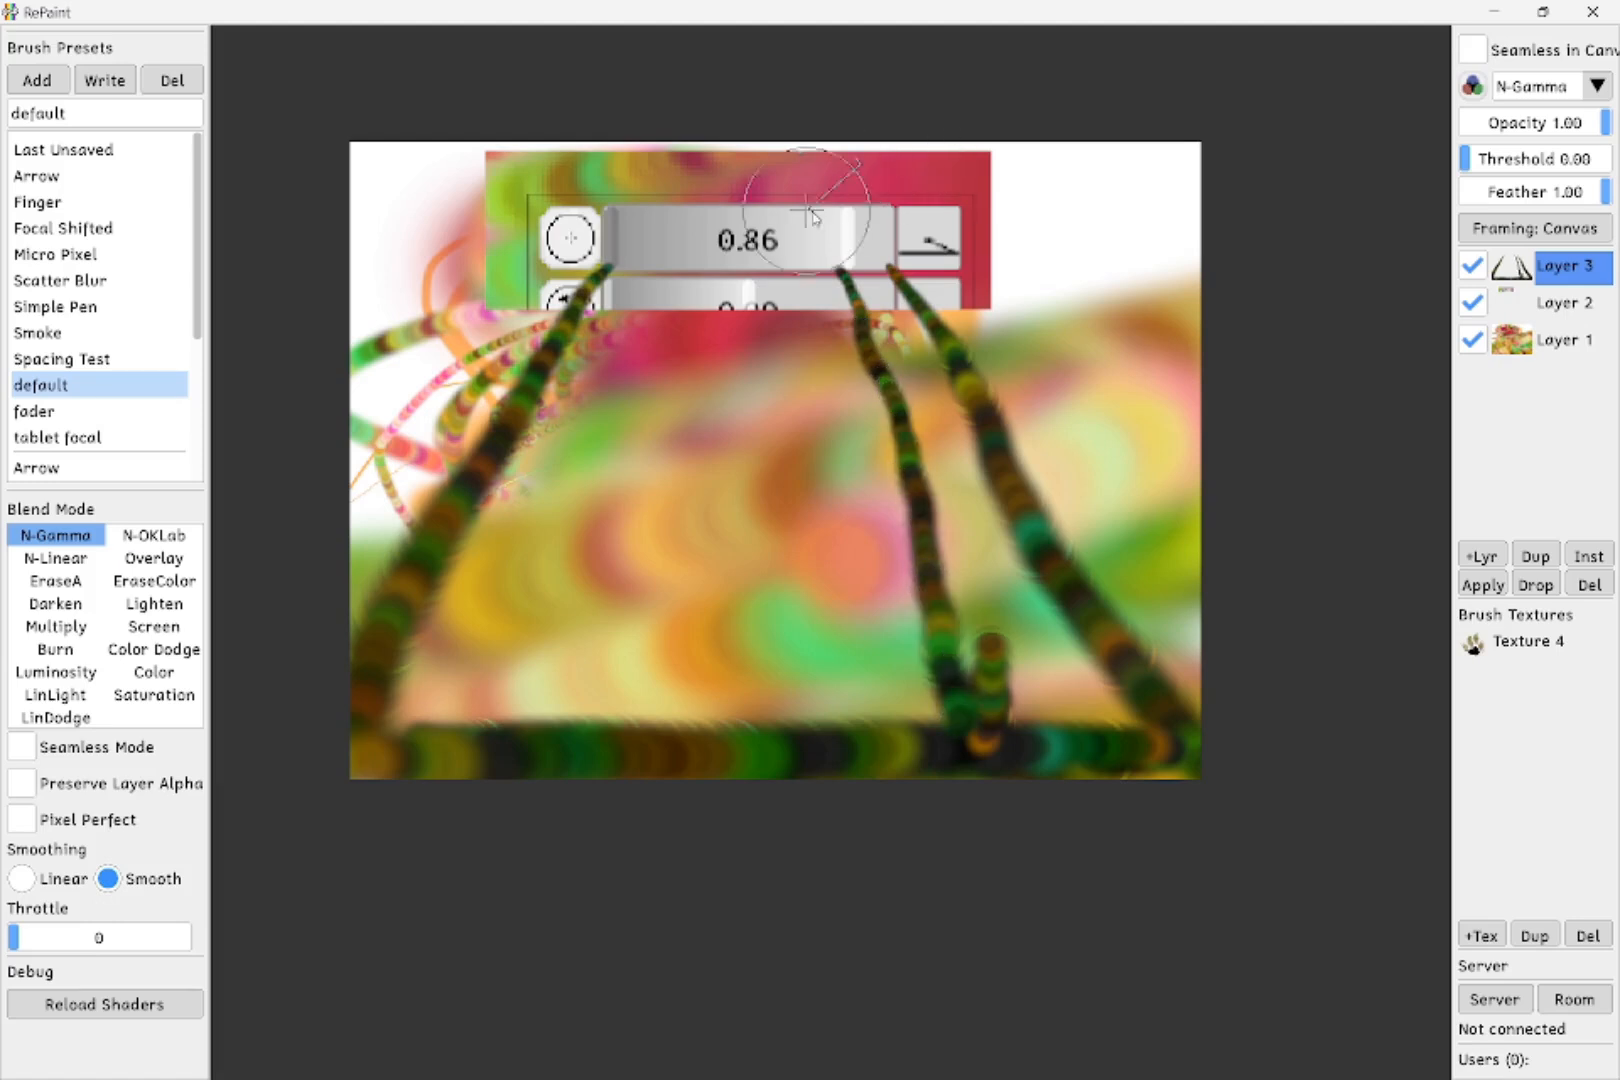
- Set the brush opacity to 0.86, the outer radius to 0.37 and the dab spacing to 0.02
{"action": "key", "text": "Tab"}
{"action": "left_click_drag", "start_coordinate": [508, 470], "coordinate": [510, 406]}
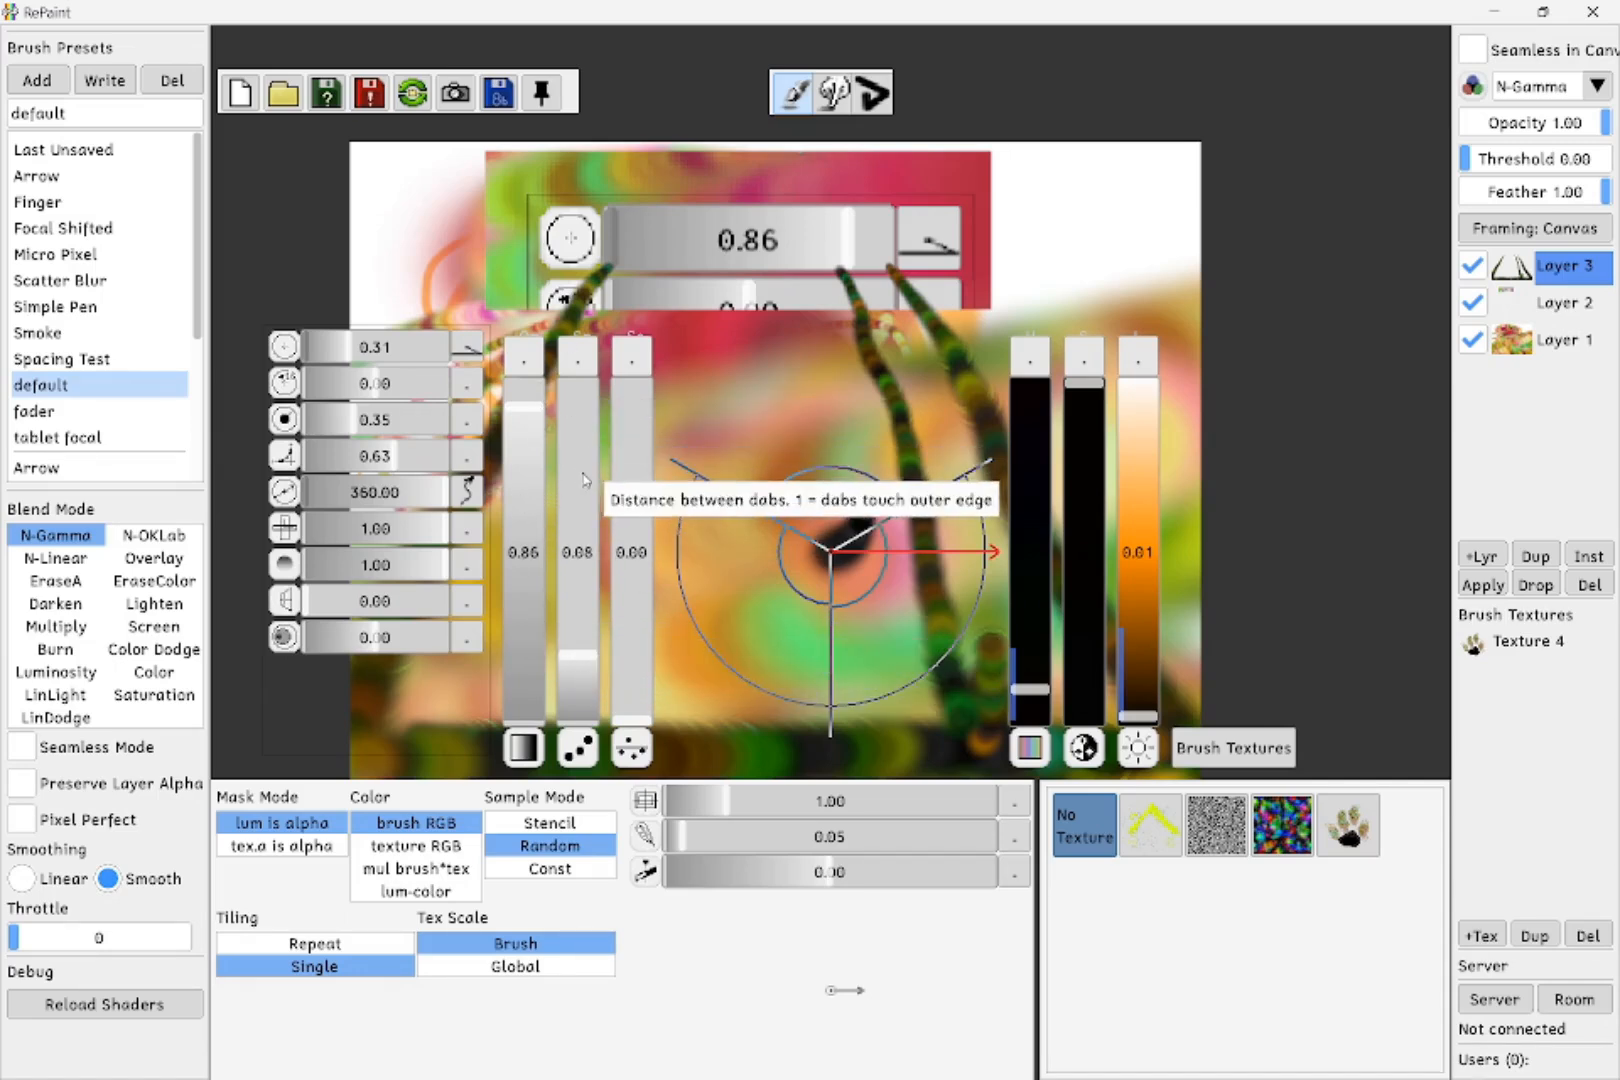
{"action": "mouse_move", "coordinate": [770, 495]}
{"action": "left_mouse_down"}
{"action": "mouse_move", "coordinate": [875, 432]}
{"action": "mouse_move", "coordinate": [845, 362]}
{"action": "mouse_move", "coordinate": [926, 189]}
{"action": "left_mouse_up"}
{"action": "key", "text": "Tab"}
{"action": "scroll", "coordinate": [727, 573], "scroll_direction": "up", "scroll_amount": 6}
{"action": "key", "text": "Tab"}
{"action": "mouse_move", "coordinate": [794, 595]}
{"action": "left_mouse_down"}
{"action": "mouse_move", "coordinate": [738, 675]}
{"action": "mouse_move", "coordinate": [800, 592]}
{"action": "left_mouse_up"}
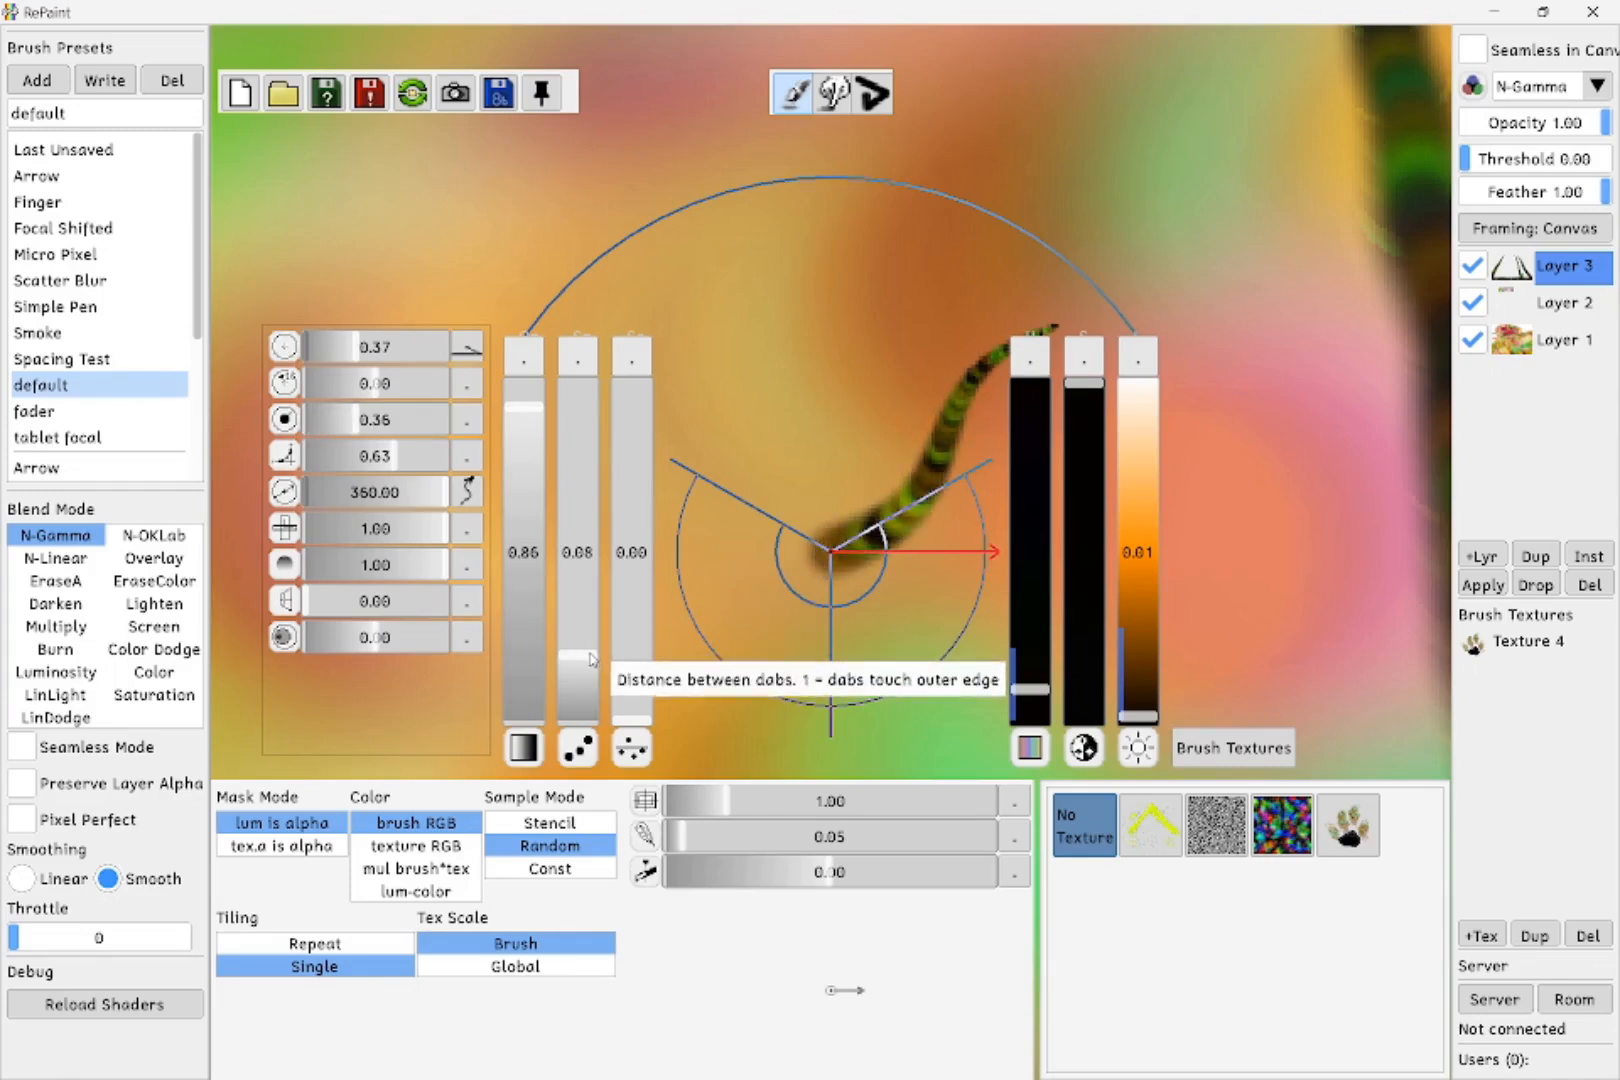
{"action": "mouse_move", "coordinate": [590, 659]}
{"action": "left_mouse_down"}
{"action": "mouse_move", "coordinate": [594, 713]}
{"action": "mouse_move", "coordinate": [648, 734]}
{"action": "mouse_move", "coordinate": [667, 691]}
{"action": "mouse_move", "coordinate": [529, 686]}
{"action": "mouse_move", "coordinate": [588, 646]}
{"action": "mouse_move", "coordinate": [586, 745]}
{"action": "mouse_move", "coordinate": [580, 492]}
{"action": "mouse_move", "coordinate": [594, 680]}
{"action": "left_mouse_up"}
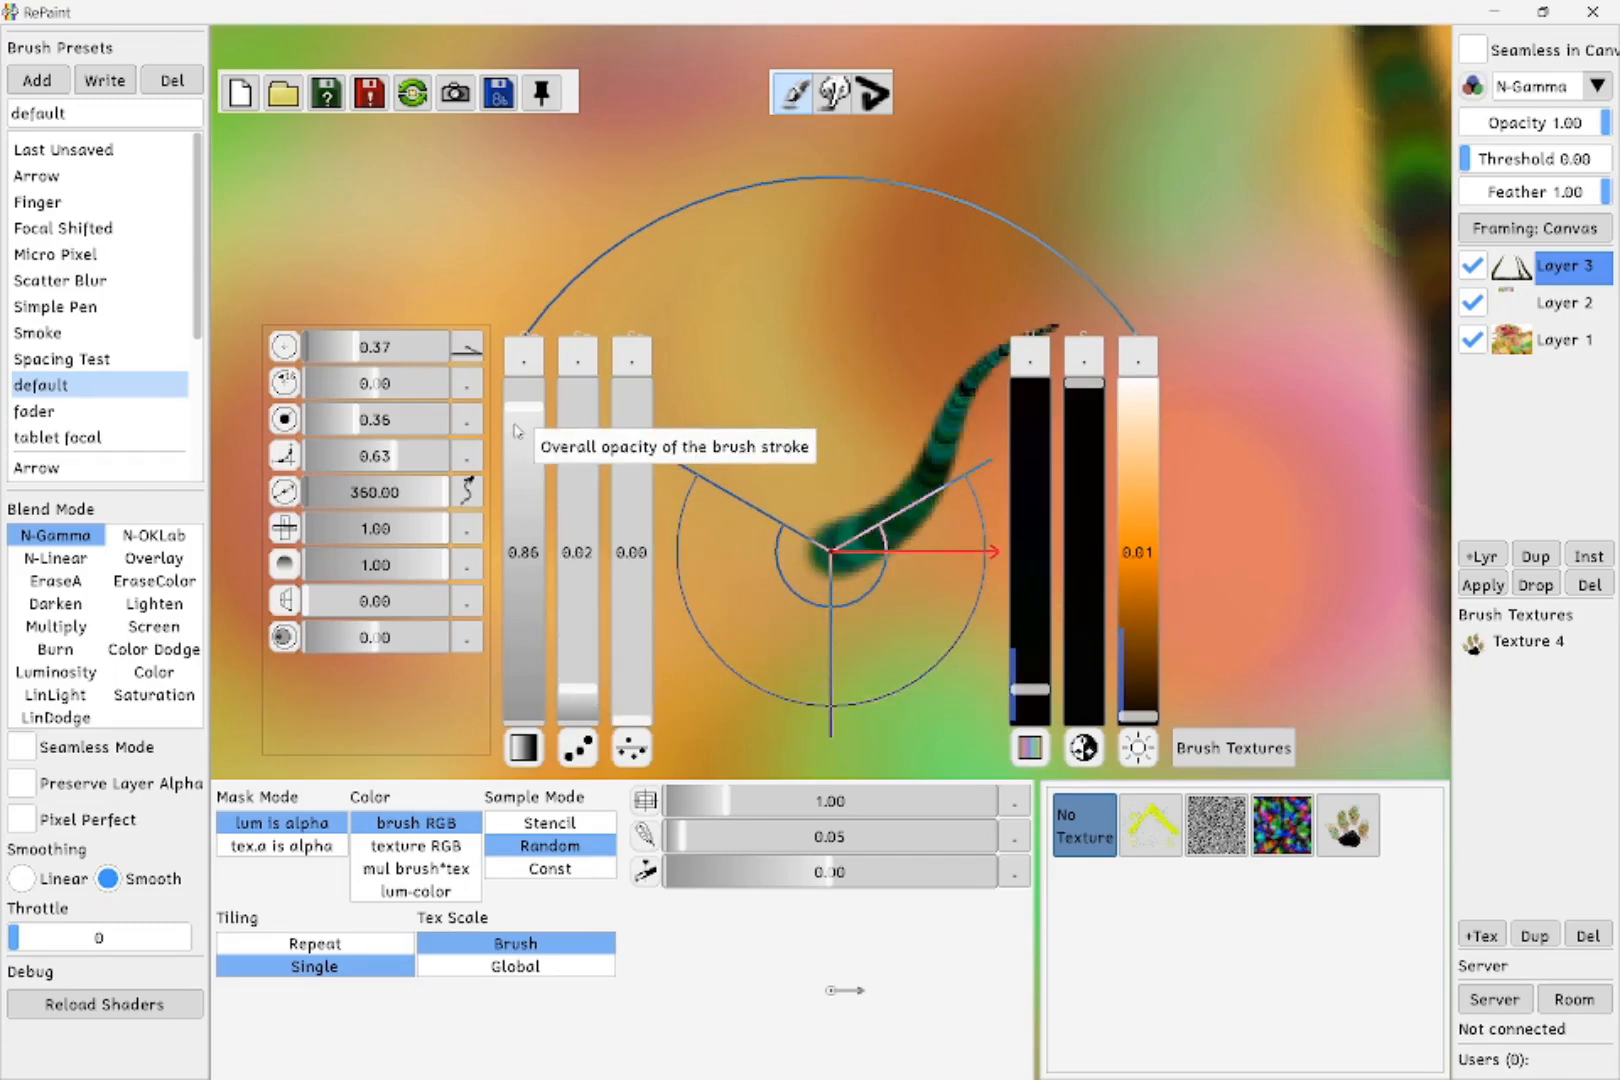
- Lower the brush opacity to 0.02 and dab spacing to 0.00, and raise them to 0.35 and 0.54 with outer radius 0.30
{"action": "mouse_move", "coordinate": [517, 430]}
{"action": "left_mouse_down"}
{"action": "mouse_move", "coordinate": [622, 660]}
{"action": "mouse_move", "coordinate": [577, 727]}
{"action": "mouse_move", "coordinate": [585, 640]}
{"action": "mouse_move", "coordinate": [591, 742]}
{"action": "left_mouse_up"}
{"action": "left_click_drag", "start_coordinate": [832, 478], "coordinate": [854, 370]}
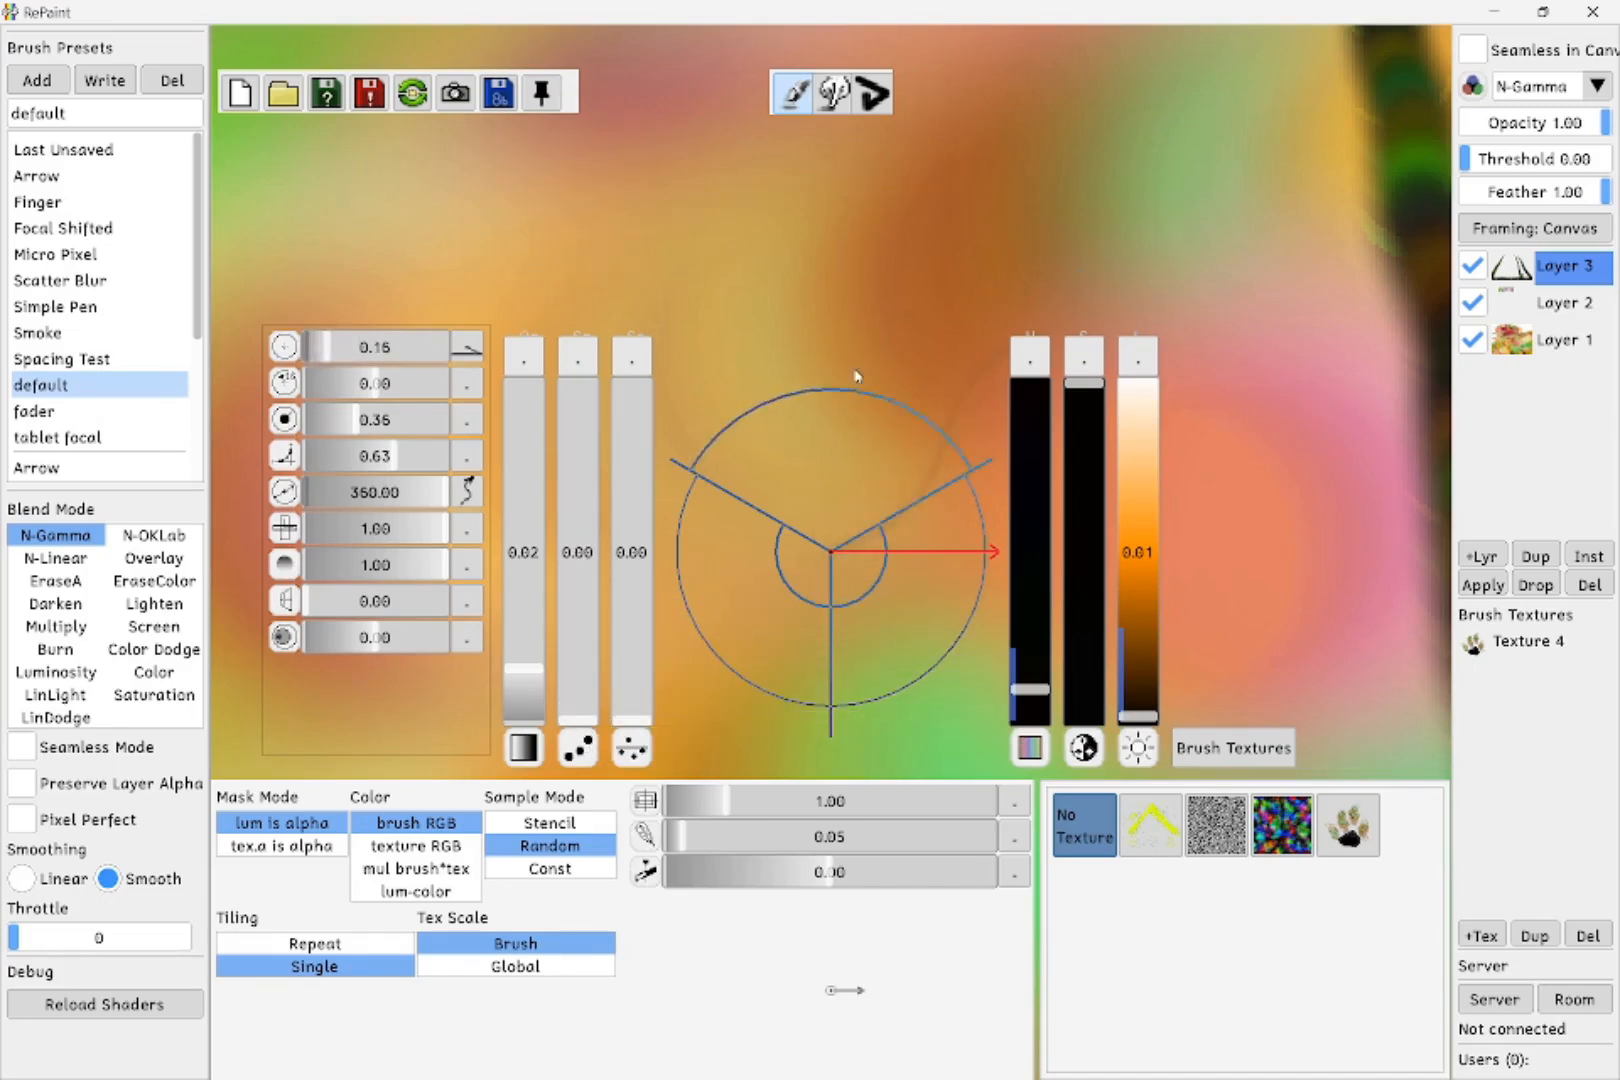
{"action": "mouse_move", "coordinate": [508, 676]}
{"action": "left_mouse_down"}
{"action": "mouse_move", "coordinate": [510, 742]}
{"action": "mouse_move", "coordinate": [512, 518]}
{"action": "mouse_move", "coordinate": [505, 592]}
{"action": "mouse_move", "coordinate": [530, 655]}
{"action": "mouse_move", "coordinate": [533, 515]}
{"action": "mouse_move", "coordinate": [534, 725]}
{"action": "mouse_move", "coordinate": [527, 578]}
{"action": "left_mouse_up"}
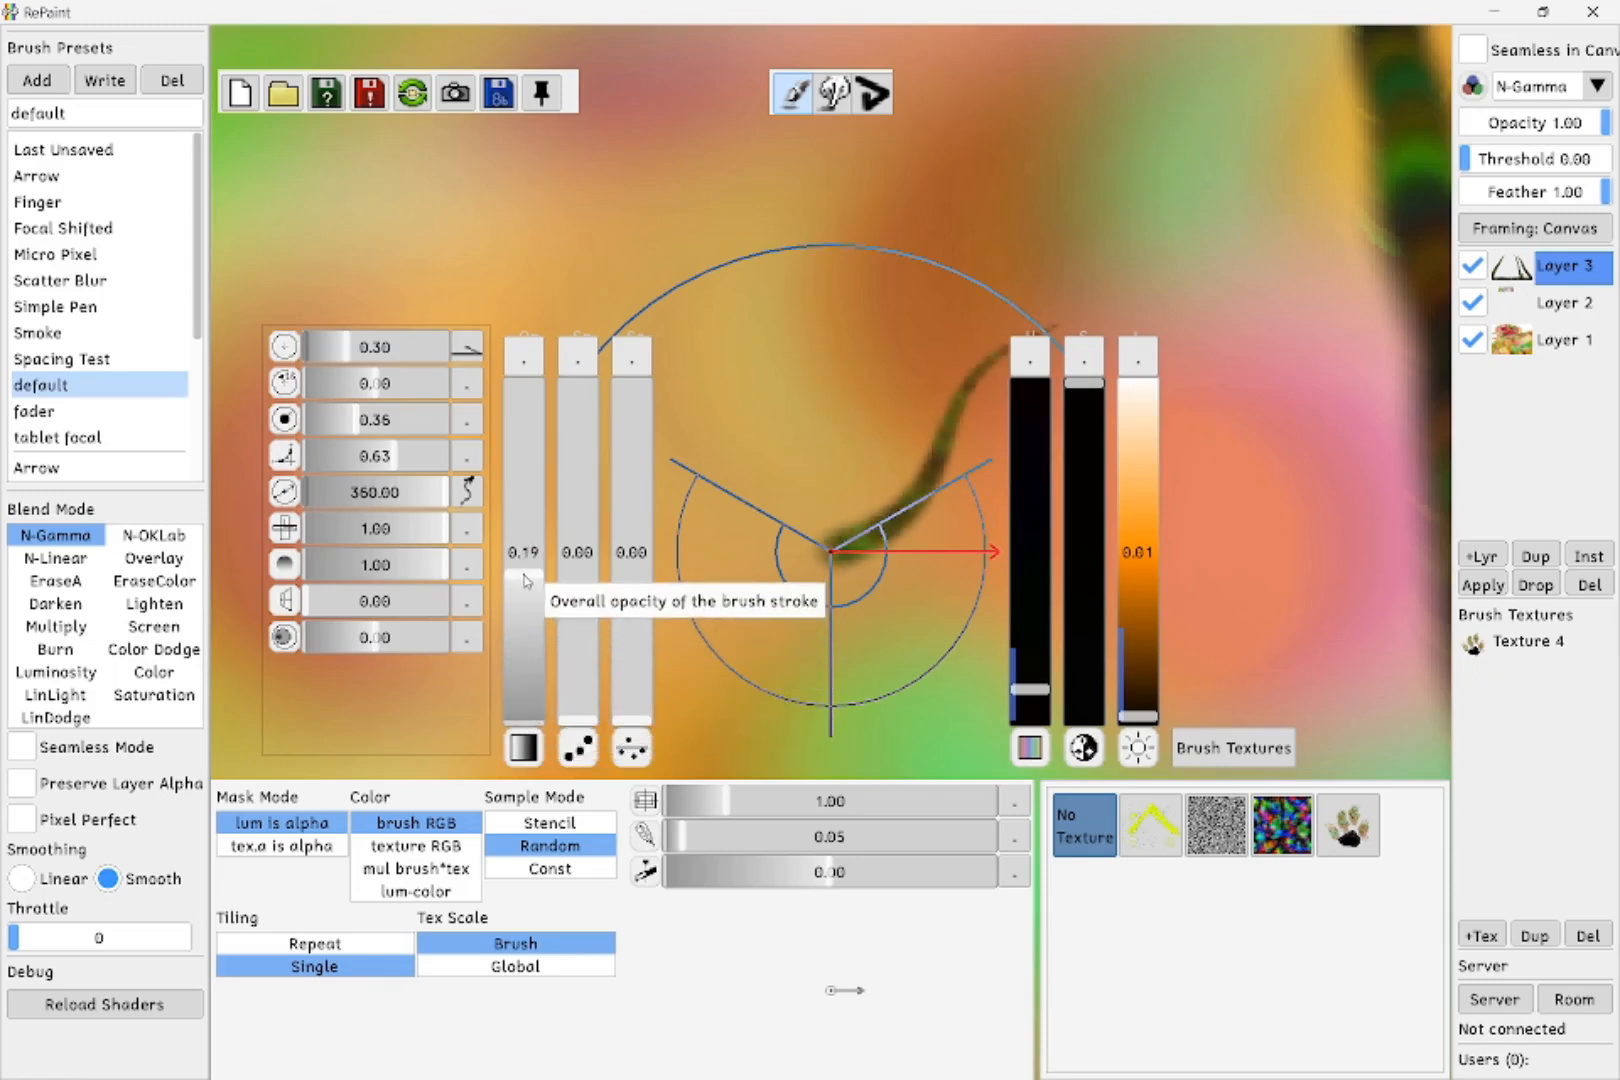
{"action": "mouse_move", "coordinate": [577, 718]}
{"action": "left_mouse_down"}
{"action": "mouse_move", "coordinate": [590, 538]}
{"action": "mouse_move", "coordinate": [591, 626]}
{"action": "left_mouse_up"}
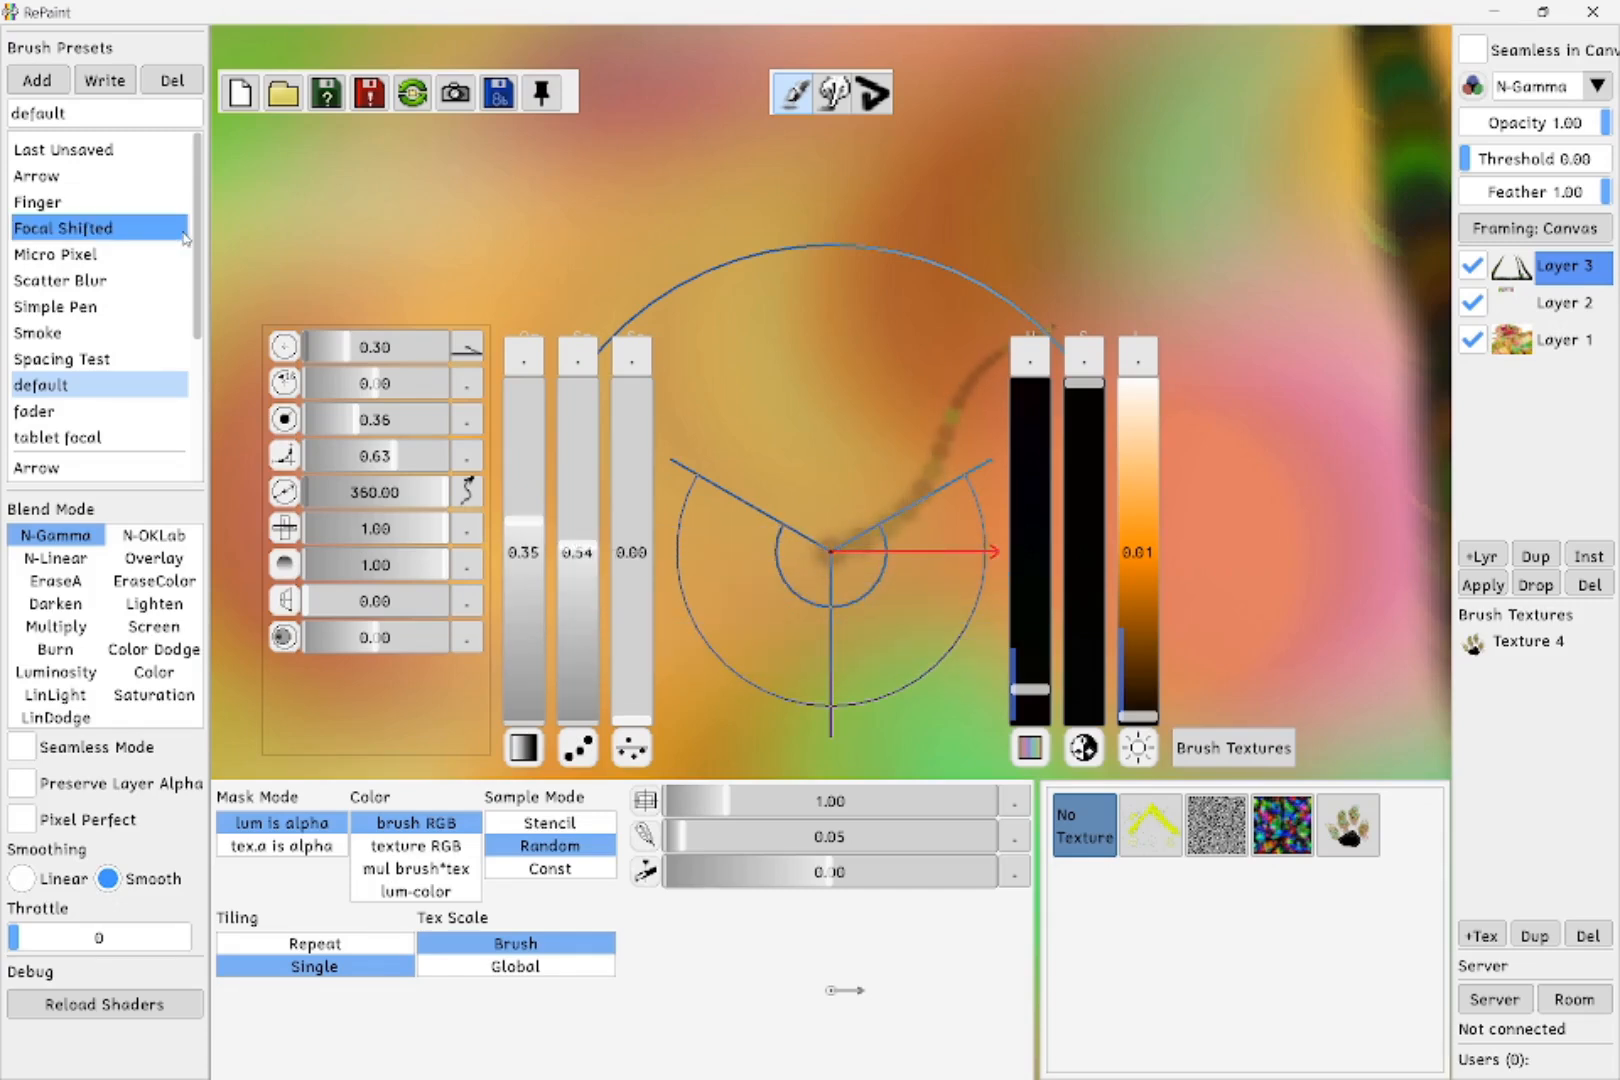
- Load the tablet focal brush preset, reduce its outer radius to 0.12 and paint a purple spiral stroke
{"action": "left_click_drag", "start_coordinate": [200, 237], "coordinate": [224, 310]}
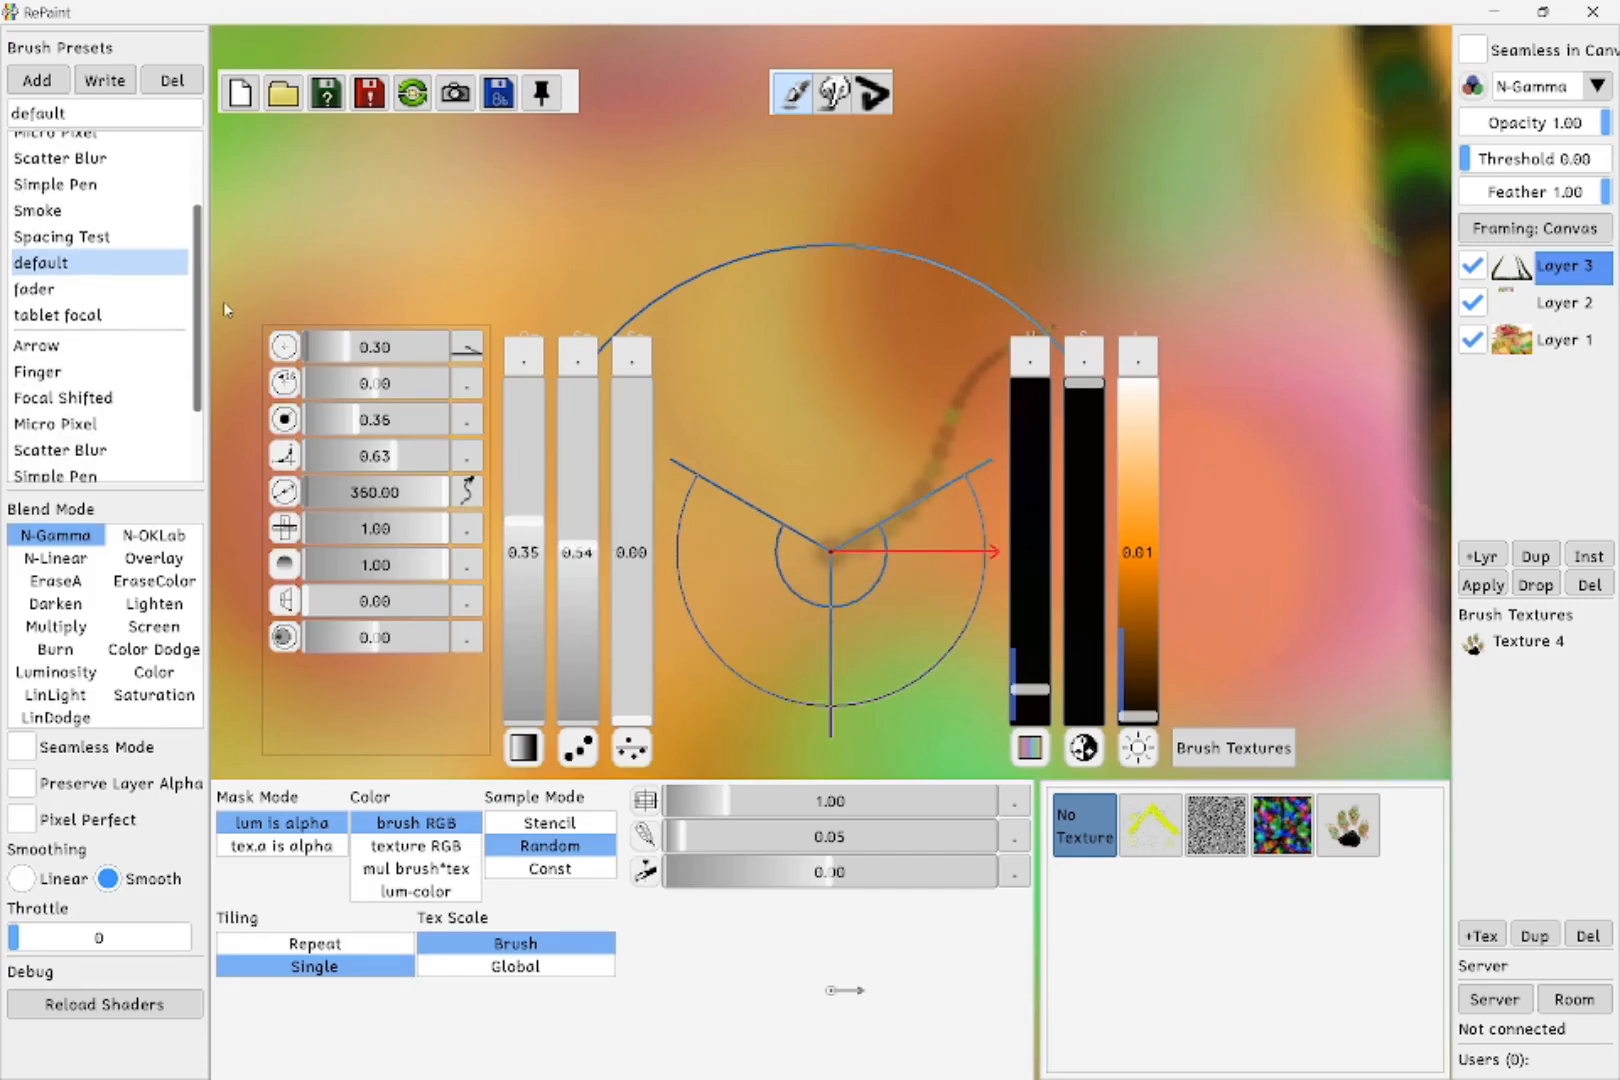
{"action": "left_click", "coordinate": [117, 316]}
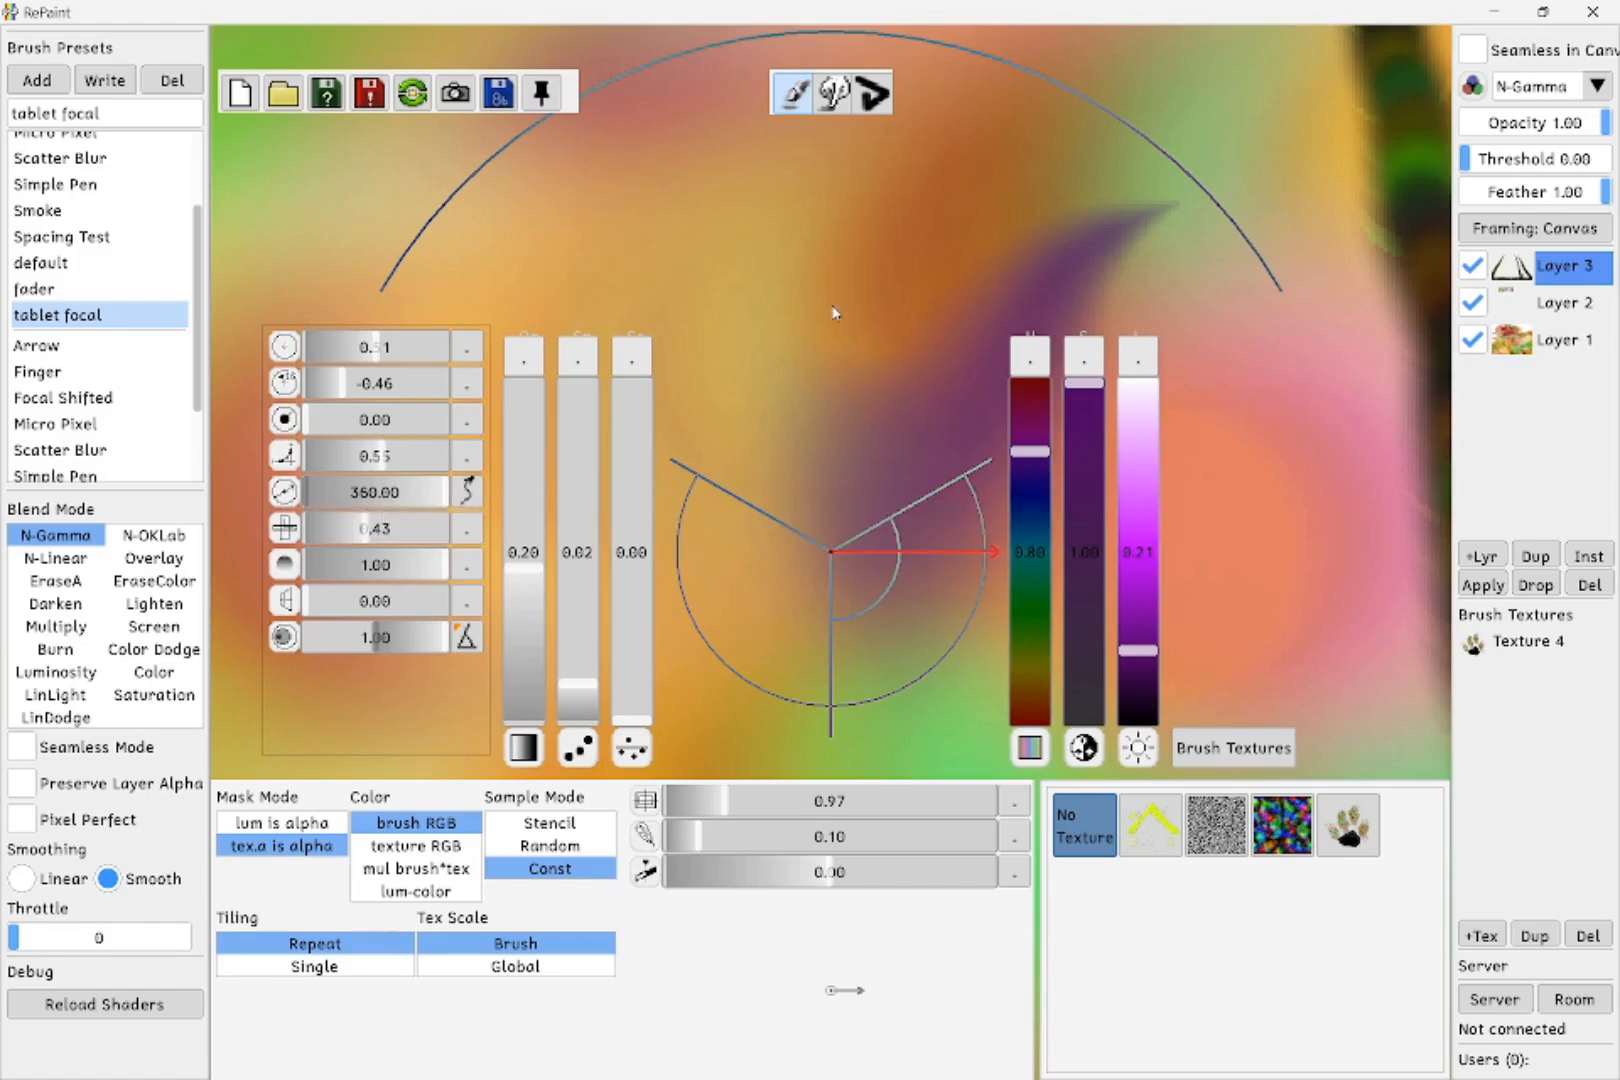
{"action": "left_click_drag", "start_coordinate": [835, 313], "coordinate": [846, 430]}
{"action": "key", "text": "Tab"}
{"action": "scroll", "coordinate": [540, 600], "scroll_direction": "down", "scroll_amount": 2}
{"action": "mouse_move", "coordinate": [312, 622]}
{"action": "left_mouse_down"}
{"action": "mouse_move", "coordinate": [454, 452]}
{"action": "mouse_move", "coordinate": [664, 425]}
{"action": "mouse_move", "coordinate": [783, 627]}
{"action": "mouse_move", "coordinate": [684, 819]}
{"action": "mouse_move", "coordinate": [473, 660]}
{"action": "mouse_move", "coordinate": [595, 535]}
{"action": "left_mouse_up"}
{"action": "scroll", "coordinate": [636, 531], "scroll_direction": "up", "scroll_amount": 2}
- Increase the dab spacing and paint a spiral of separate dabs above the purple one
{"action": "key", "text": "Tab"}
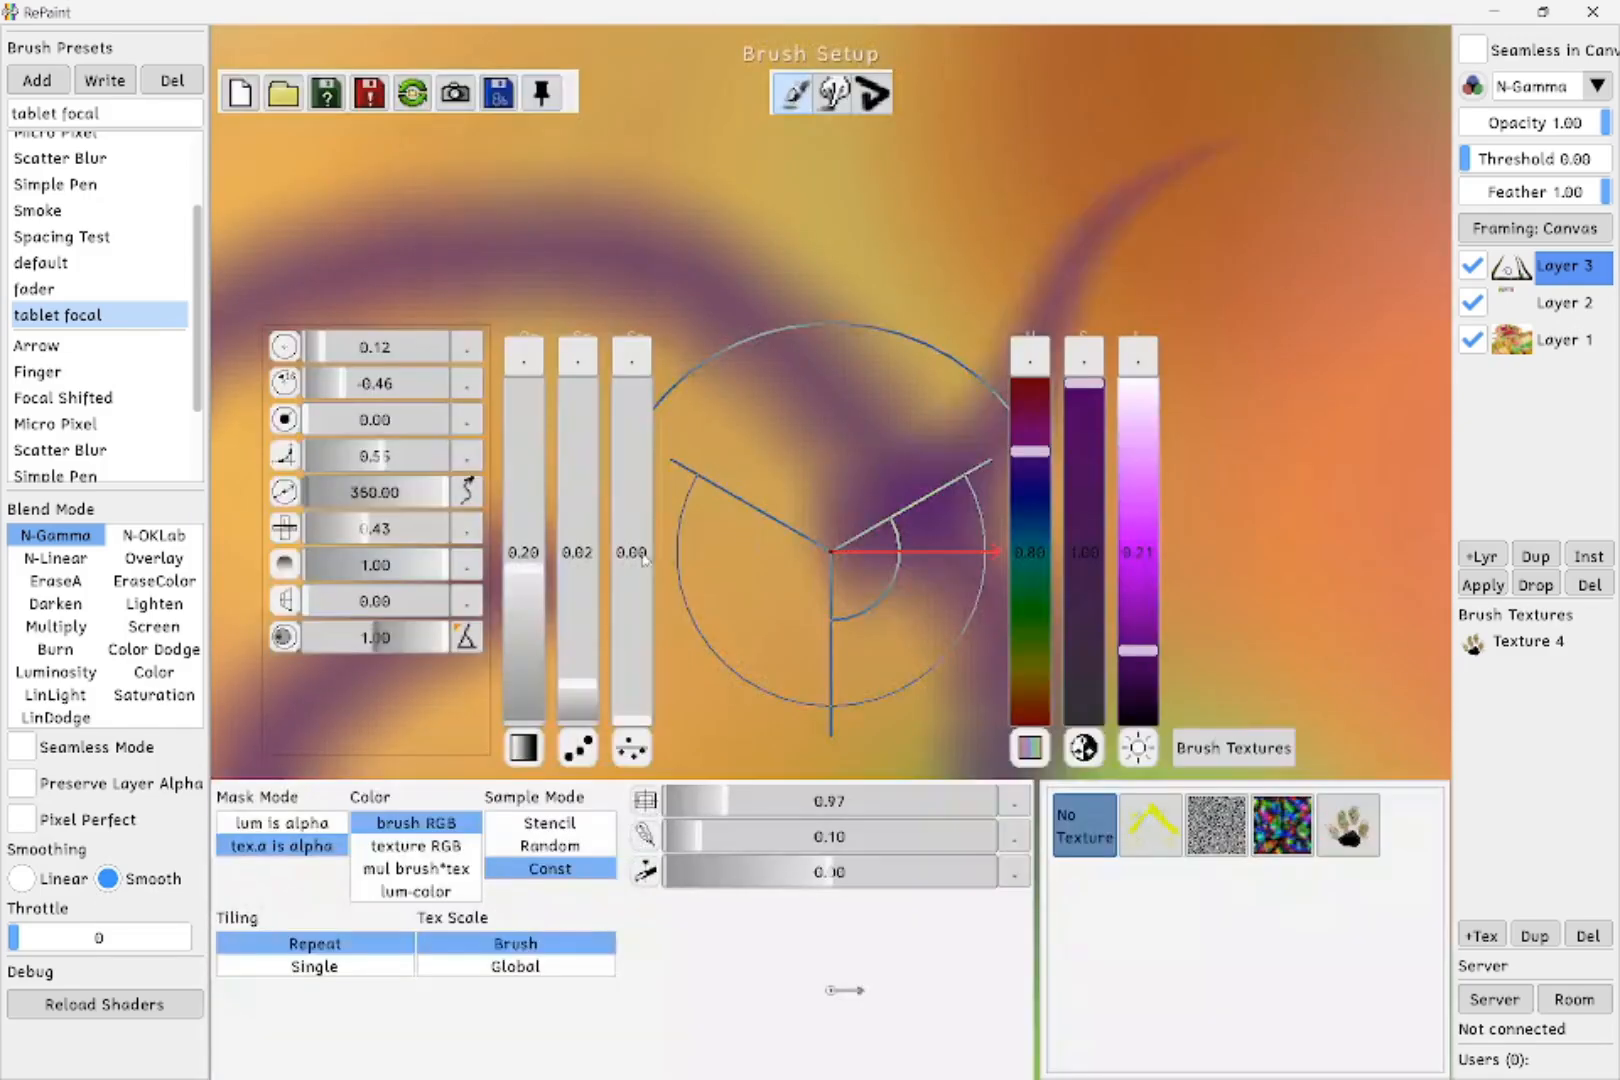
{"action": "left_click_drag", "start_coordinate": [580, 688], "coordinate": [600, 585]}
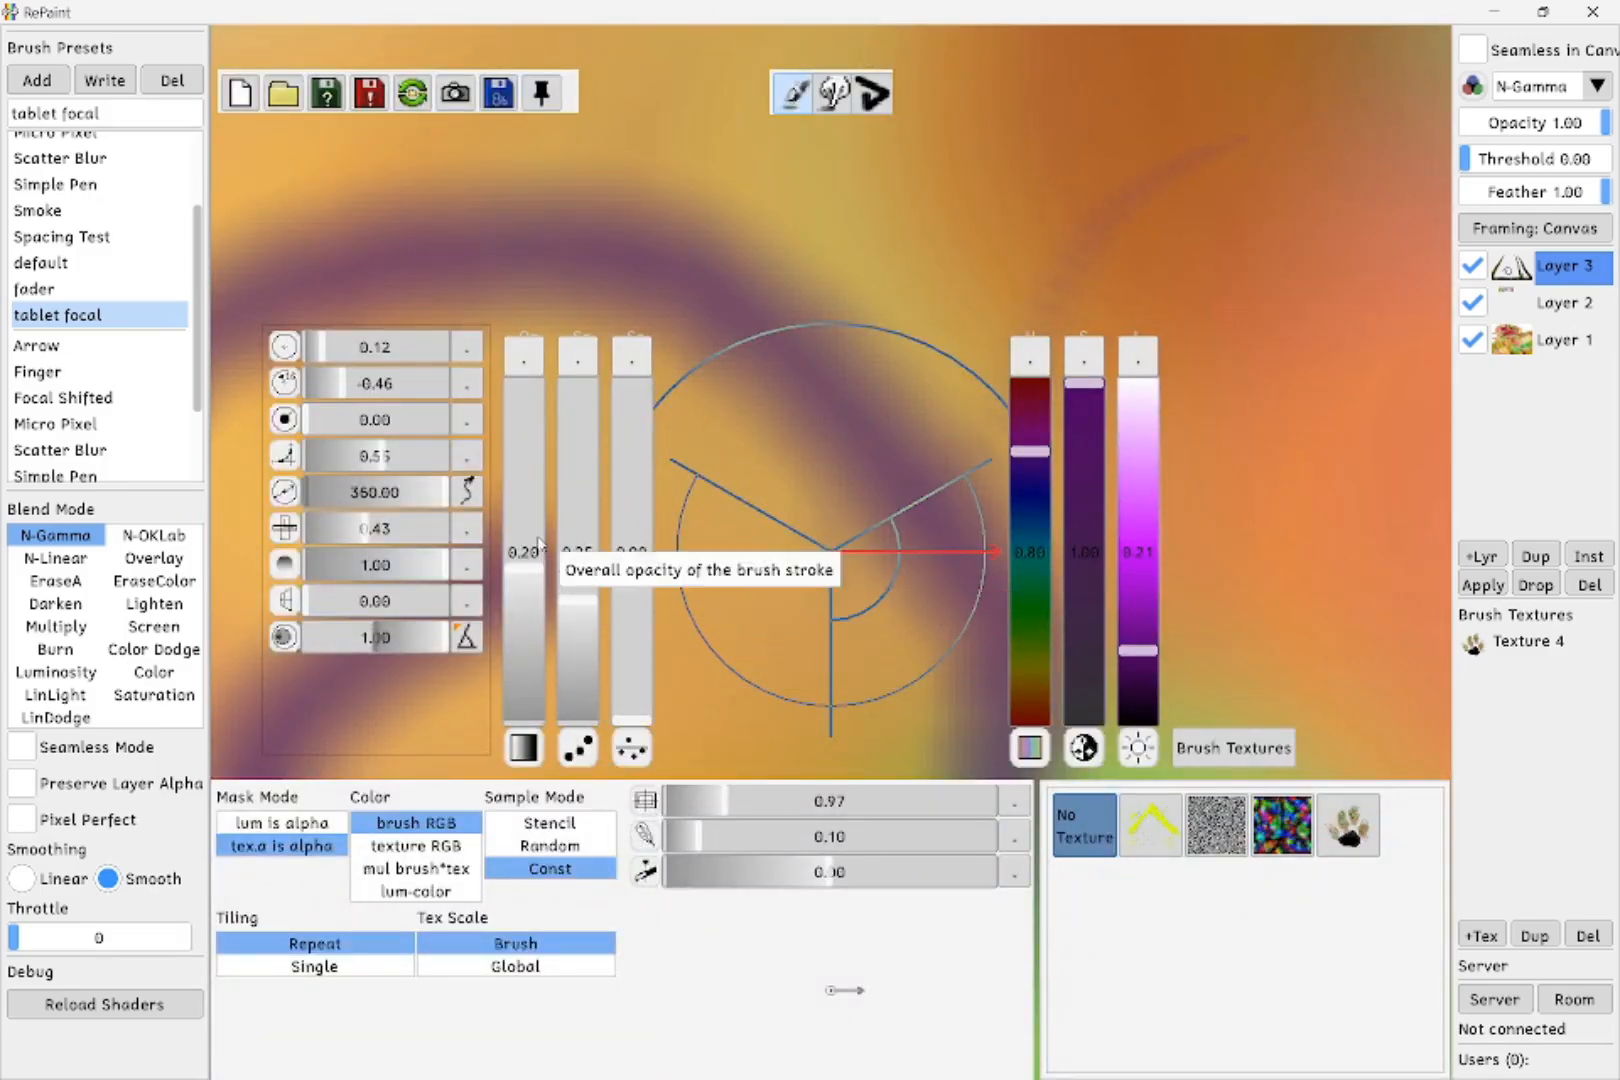
{"action": "key", "text": "Tab"}
{"action": "scroll", "coordinate": [540, 470], "scroll_direction": "down", "scroll_amount": 2}
{"action": "mouse_move", "coordinate": [434, 280]}
{"action": "left_mouse_down"}
{"action": "mouse_move", "coordinate": [673, 268]}
{"action": "mouse_move", "coordinate": [622, 524]}
{"action": "mouse_move", "coordinate": [700, 370]}
{"action": "left_mouse_up"}
{"action": "scroll", "coordinate": [720, 345], "scroll_direction": "up", "scroll_amount": 2}
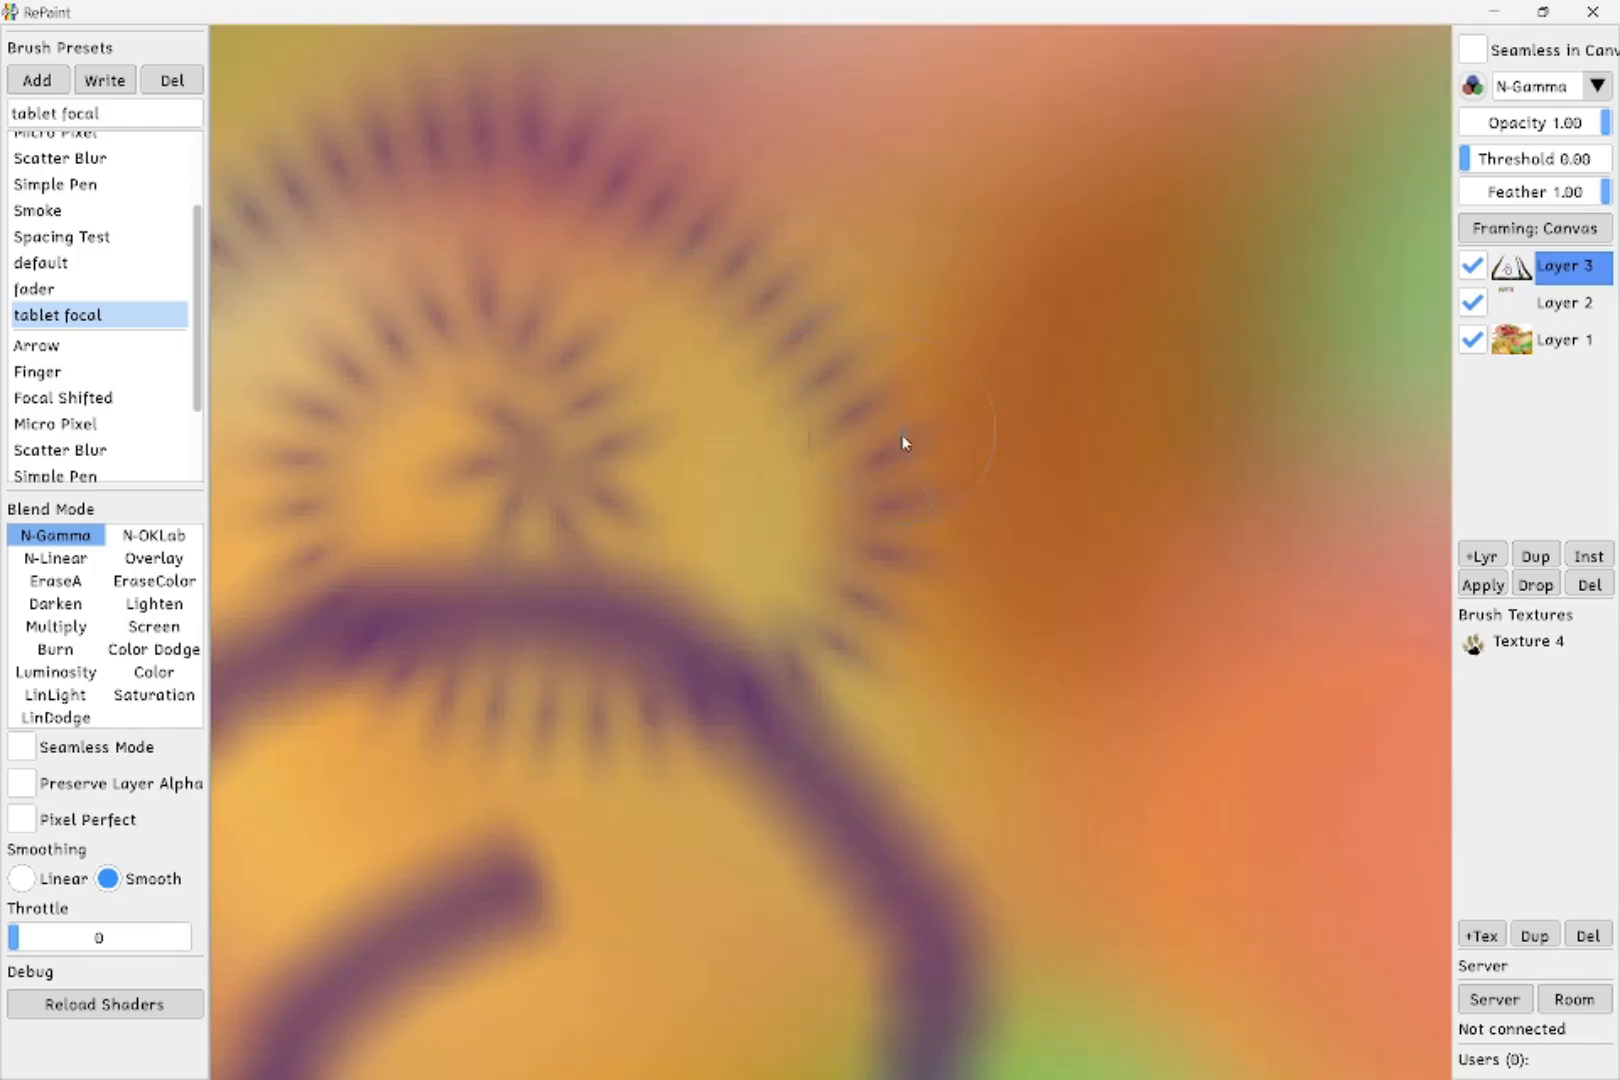
- Reload the tablet focal preset and set Tilt as the input driving the radial gradient convergence shift
{"action": "key", "text": "Tab"}
{"action": "left_click_drag", "start_coordinate": [588, 651], "coordinate": [590, 668]}
{"action": "left_click", "coordinate": [80, 316]}
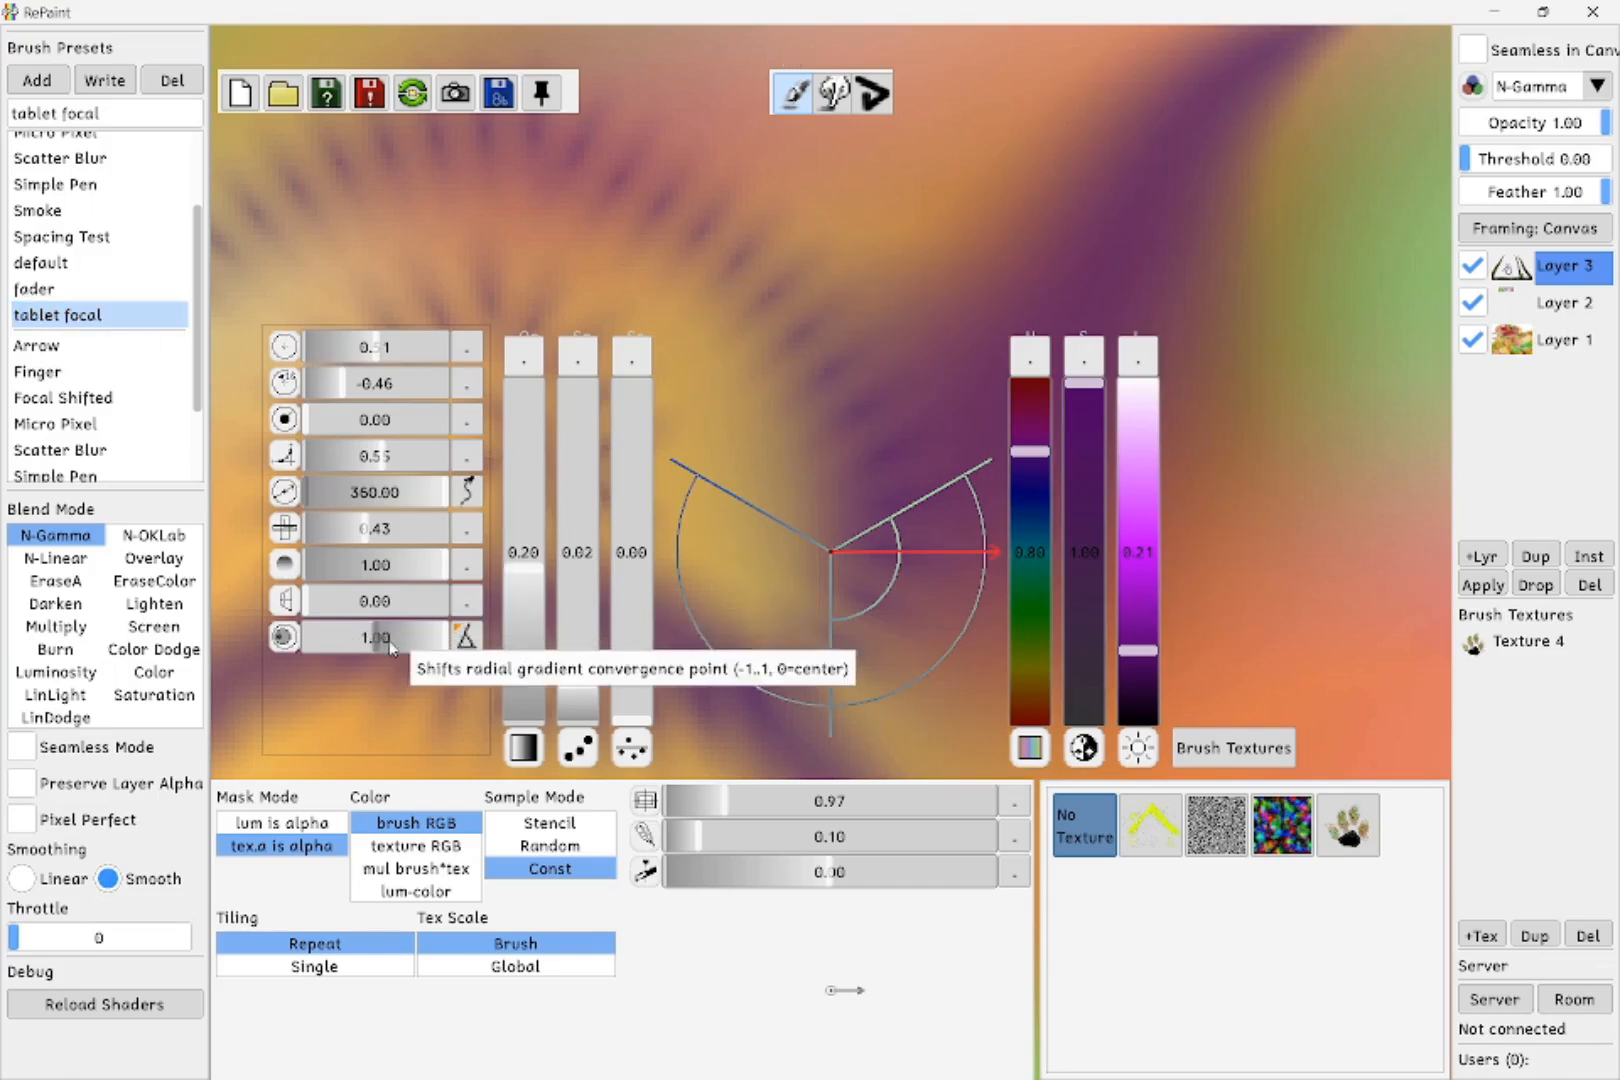
{"action": "left_click", "coordinate": [474, 643]}
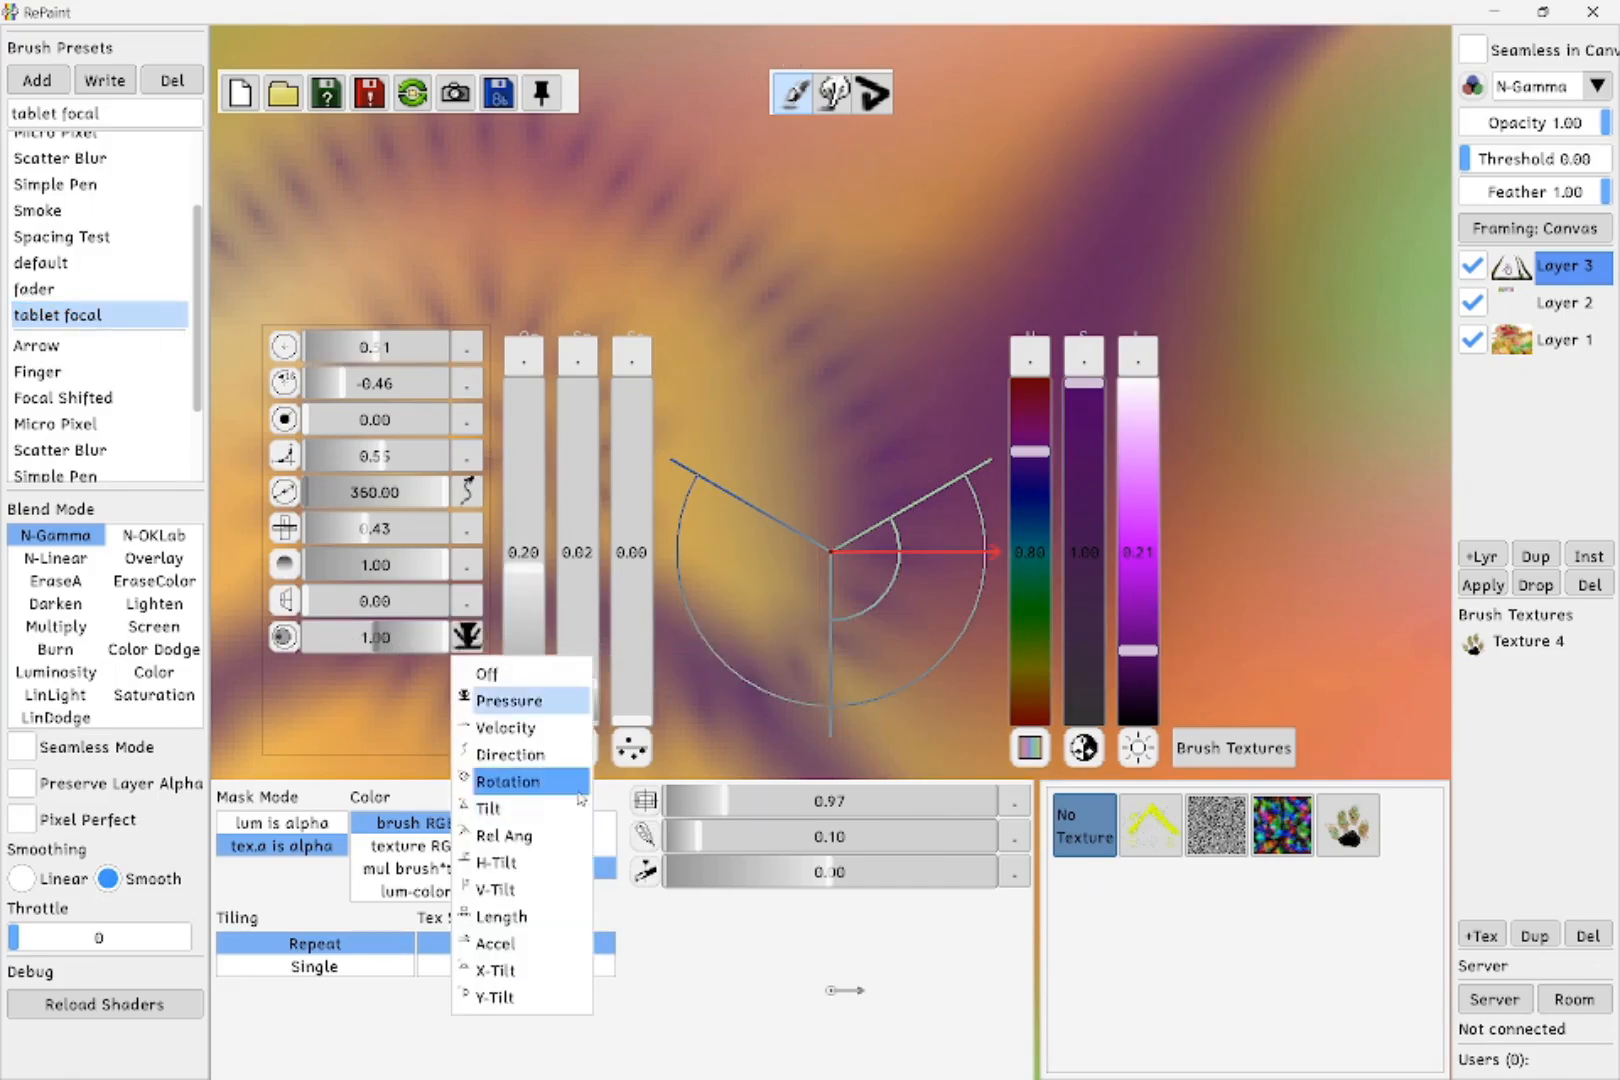
{"action": "left_click", "coordinate": [530, 808]}
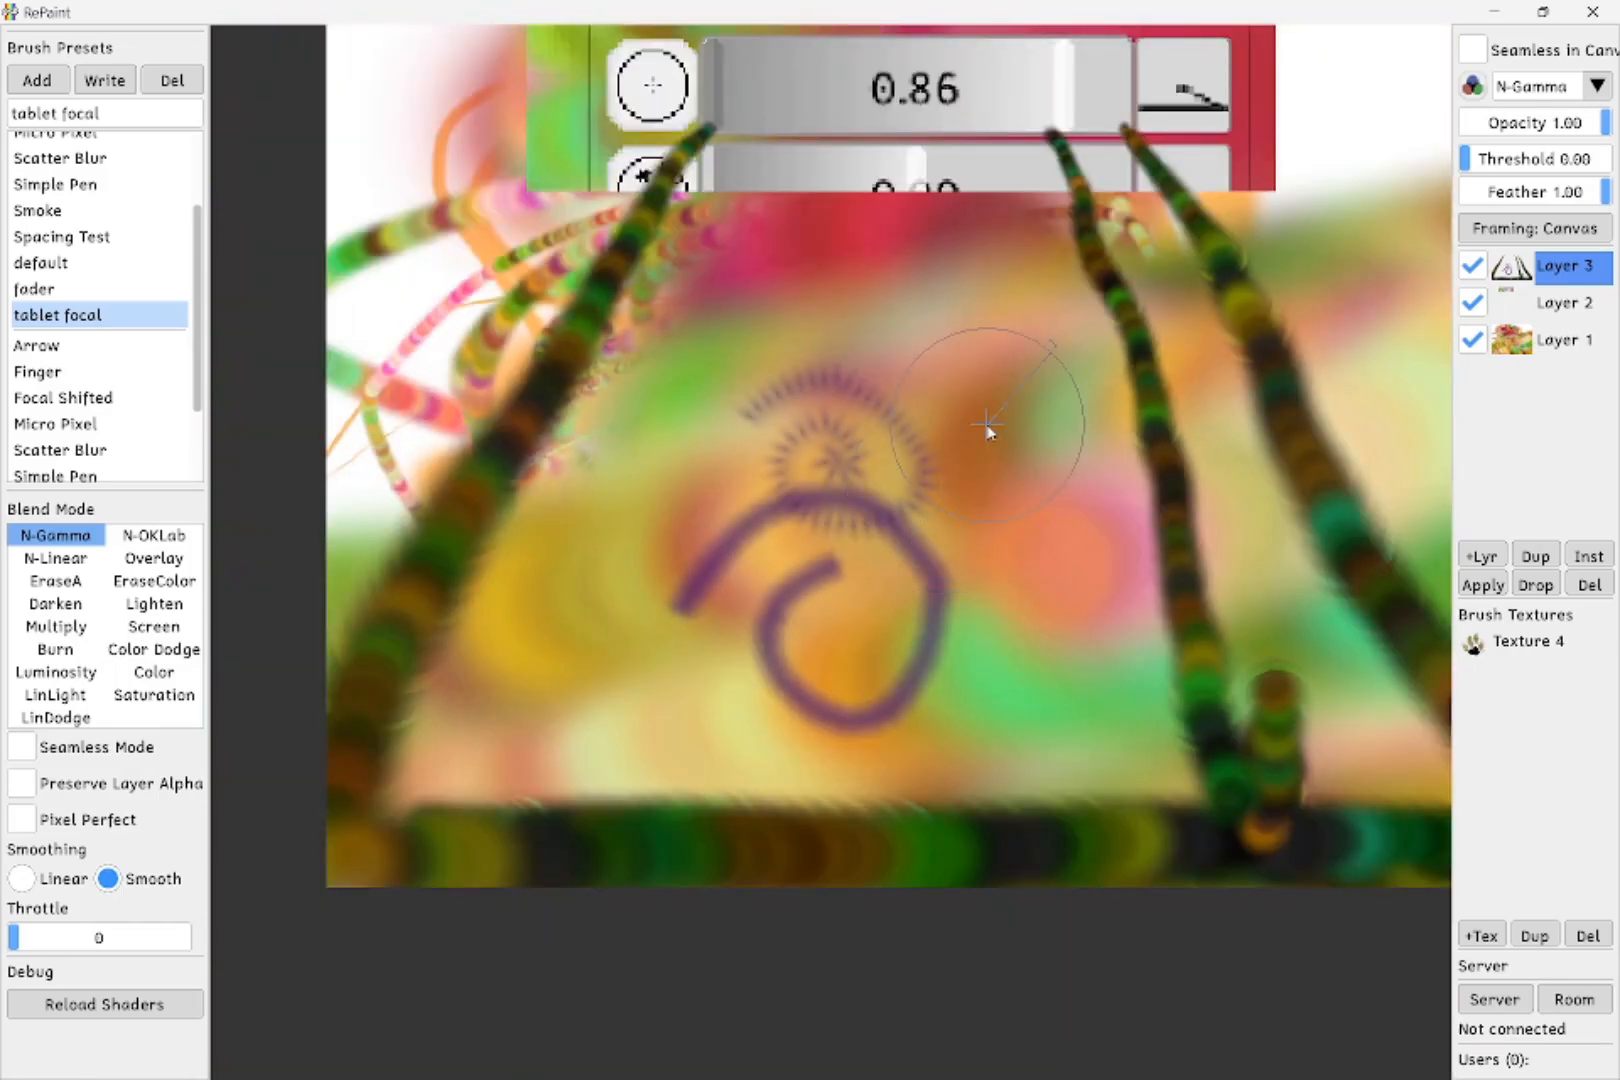
- Paint wide soft purple strokes on both sides of the spirals
{"action": "mouse_move", "coordinate": [955, 577]}
{"action": "left_mouse_down"}
{"action": "mouse_move", "coordinate": [958, 630]}
{"action": "mouse_move", "coordinate": [992, 437]}
{"action": "mouse_move", "coordinate": [1120, 222]}
{"action": "left_mouse_up"}
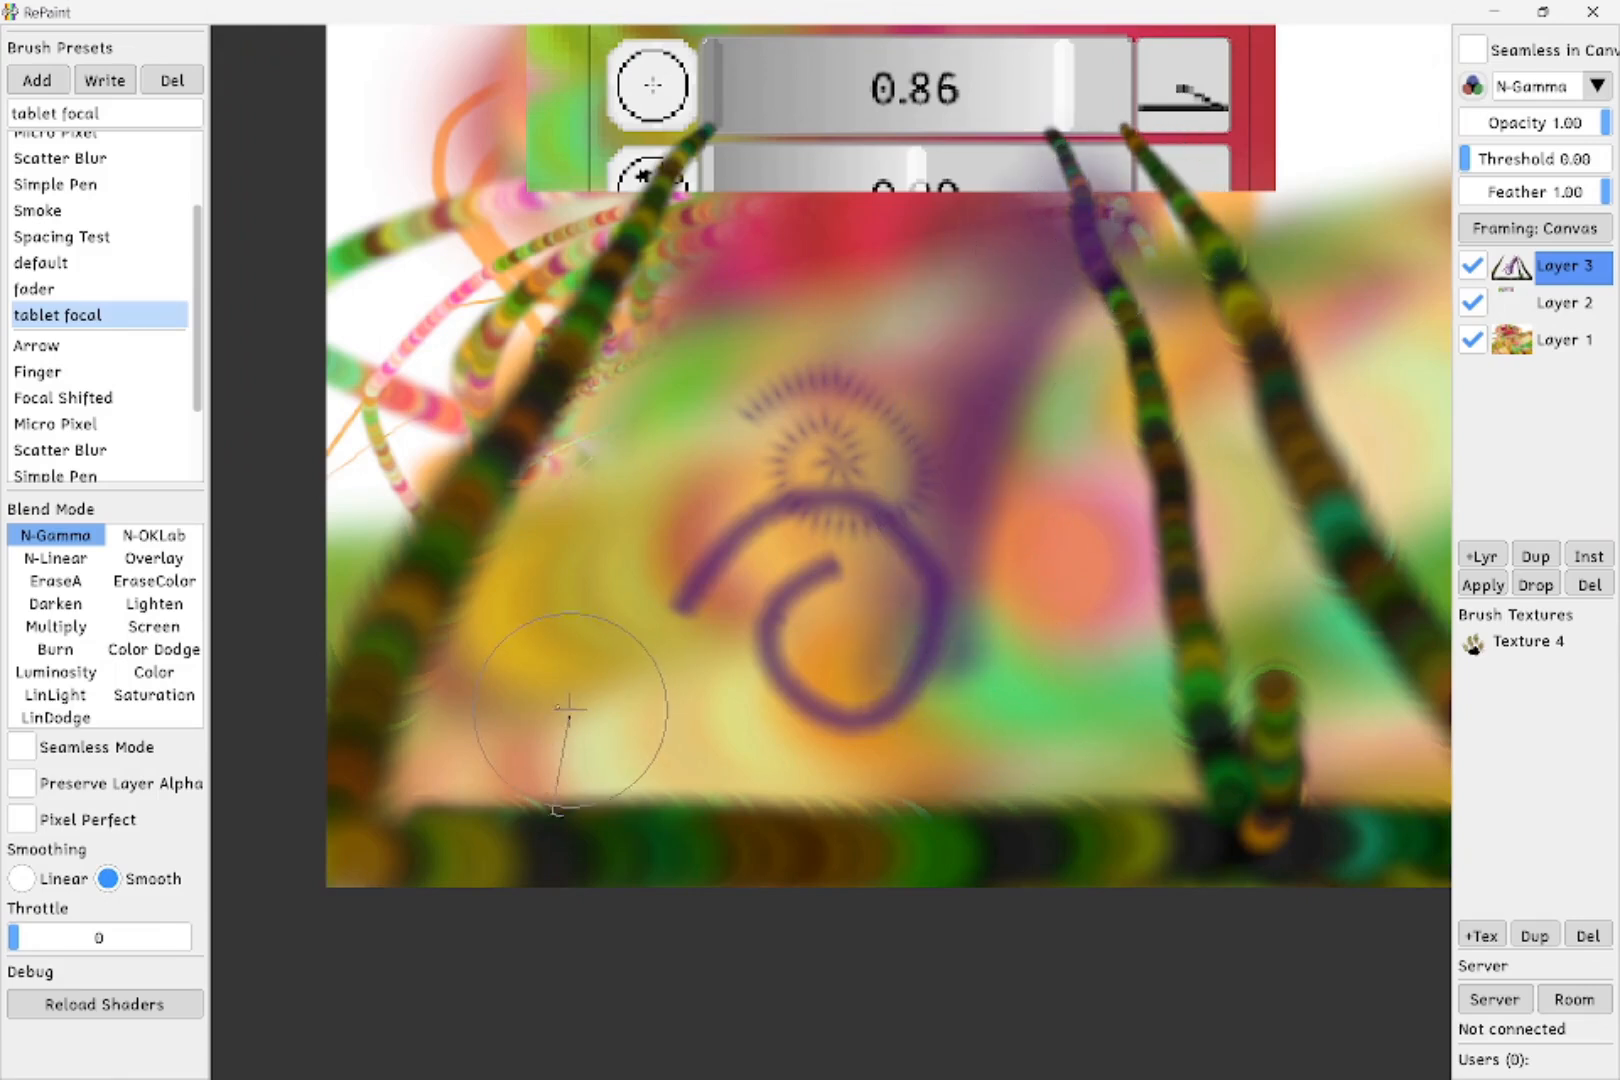
{"action": "mouse_move", "coordinate": [568, 708]}
{"action": "left_mouse_down"}
{"action": "mouse_move", "coordinate": [595, 553]}
{"action": "mouse_move", "coordinate": [835, 272]}
{"action": "mouse_move", "coordinate": [705, 410]}
{"action": "mouse_move", "coordinate": [538, 667]}
{"action": "left_mouse_up"}
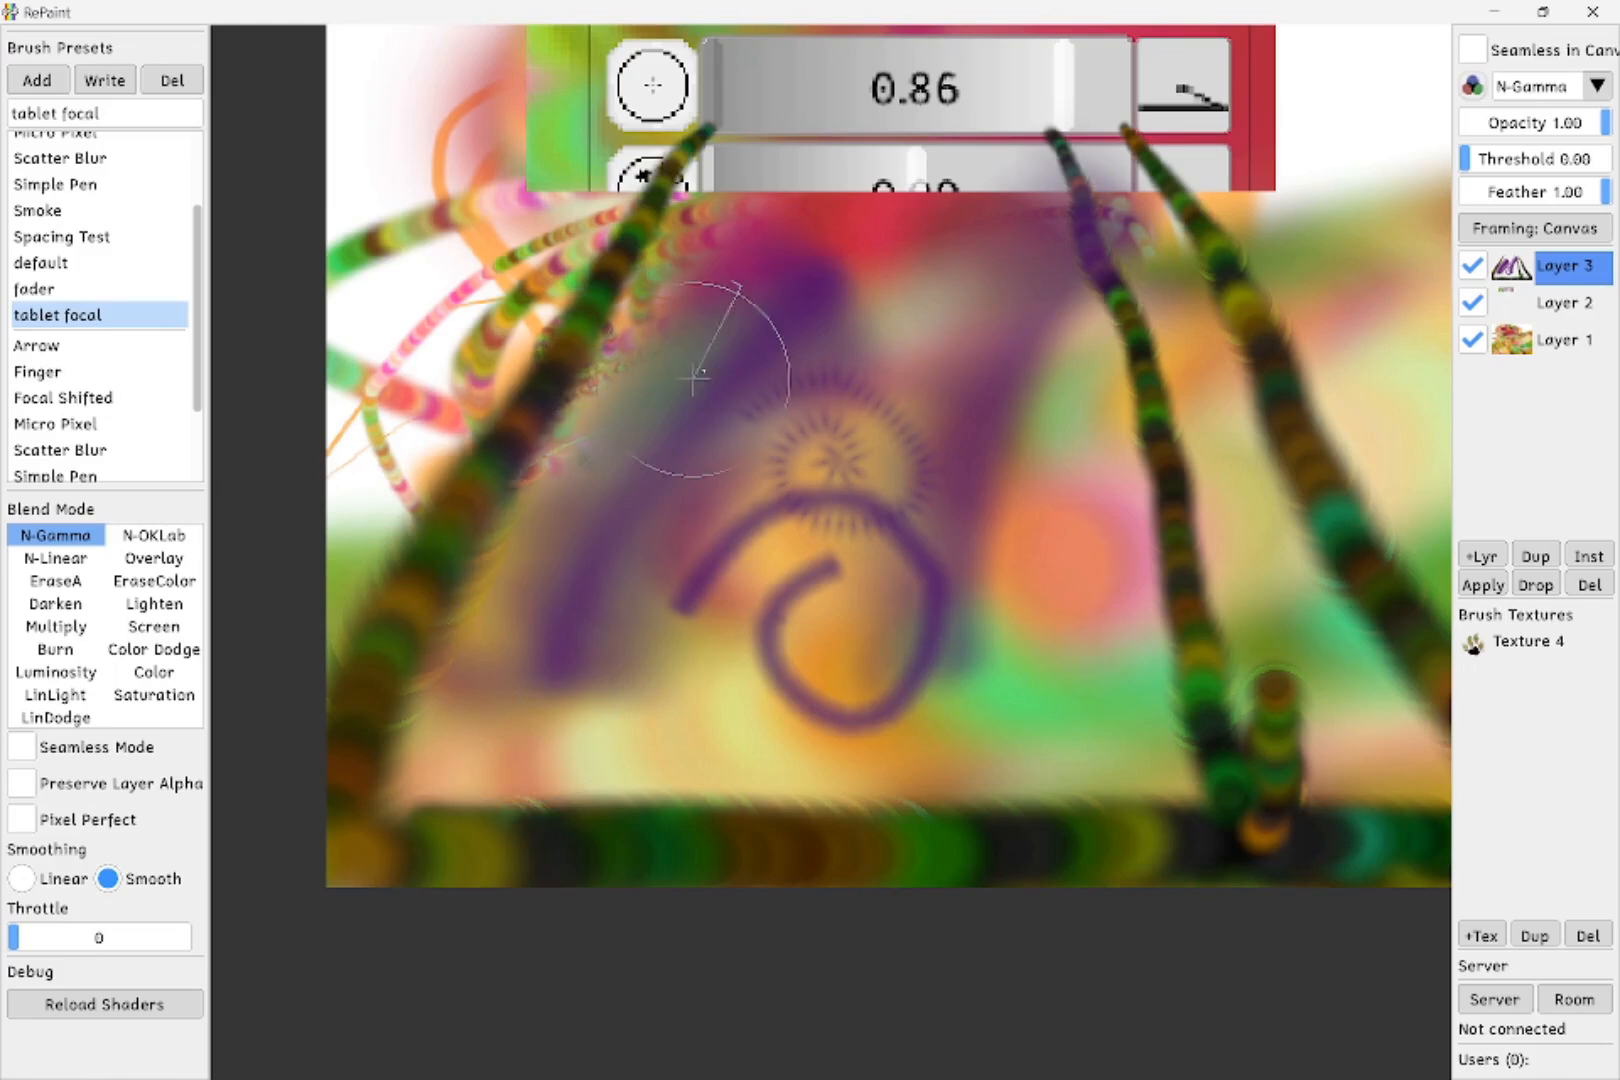
{"action": "left_click_drag", "start_coordinate": [697, 376], "coordinate": [902, 204]}
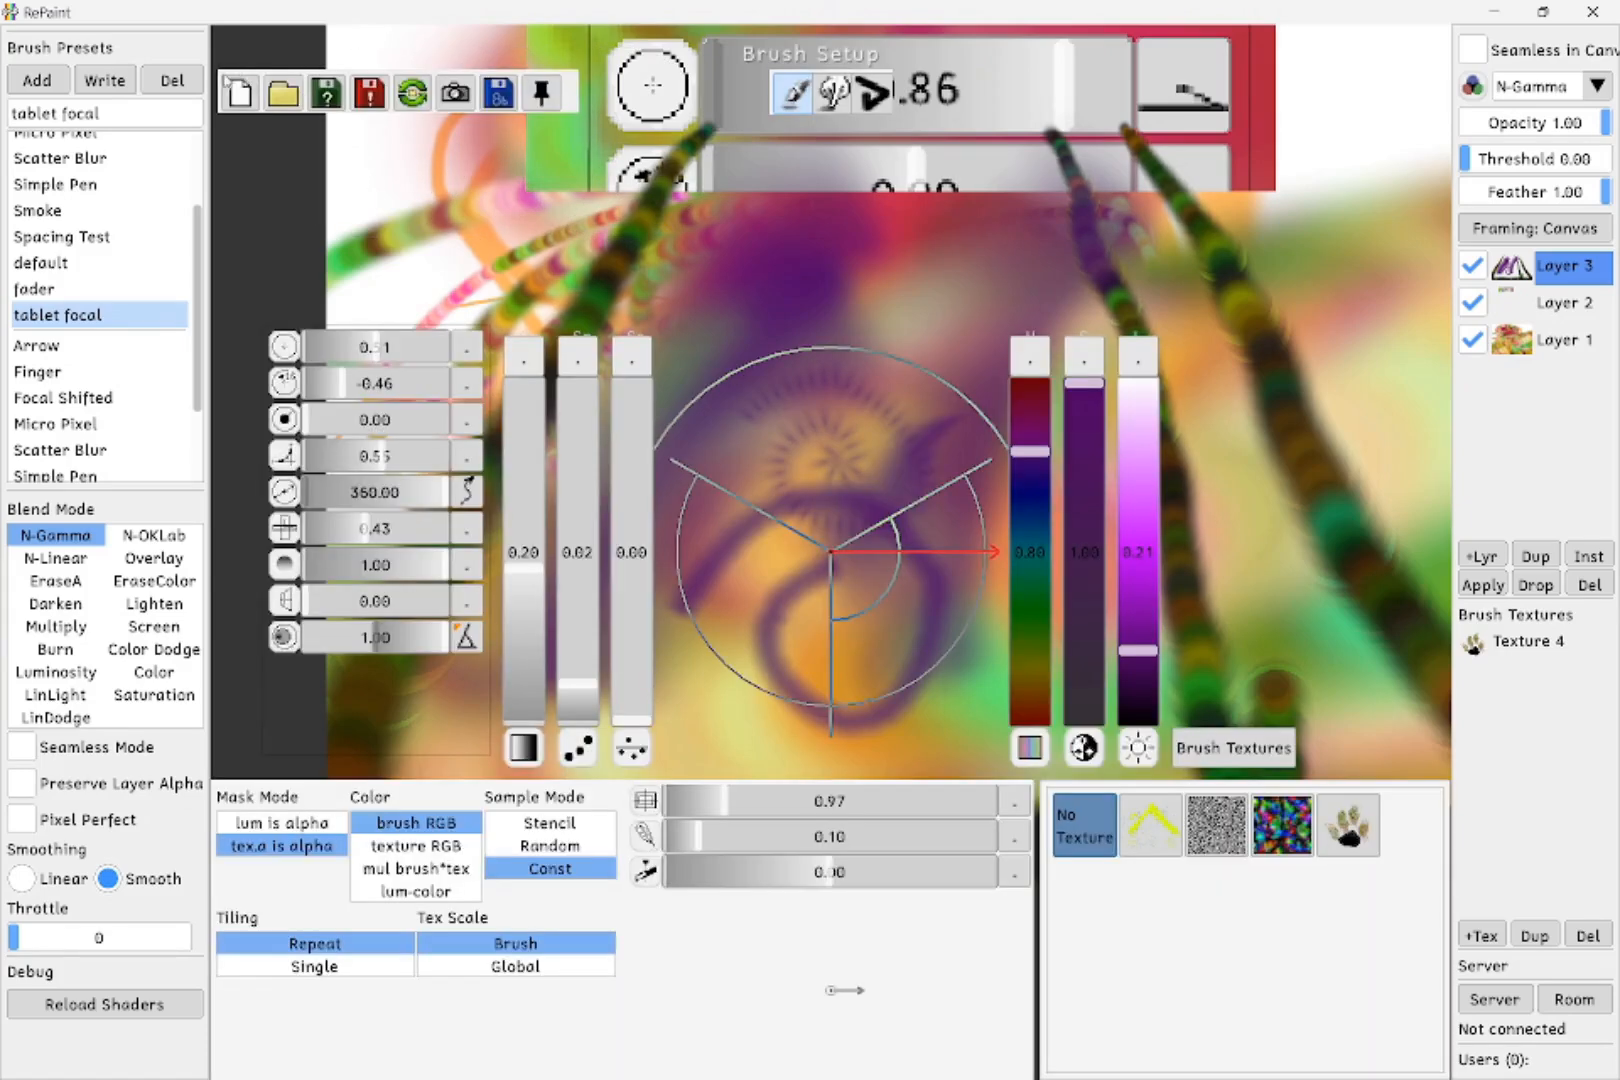
- Create a new blank document and paint three broad curved purple strokes with the tilt-driven brush
{"action": "left_click", "coordinate": [240, 93]}
{"action": "left_click", "coordinate": [705, 641]}
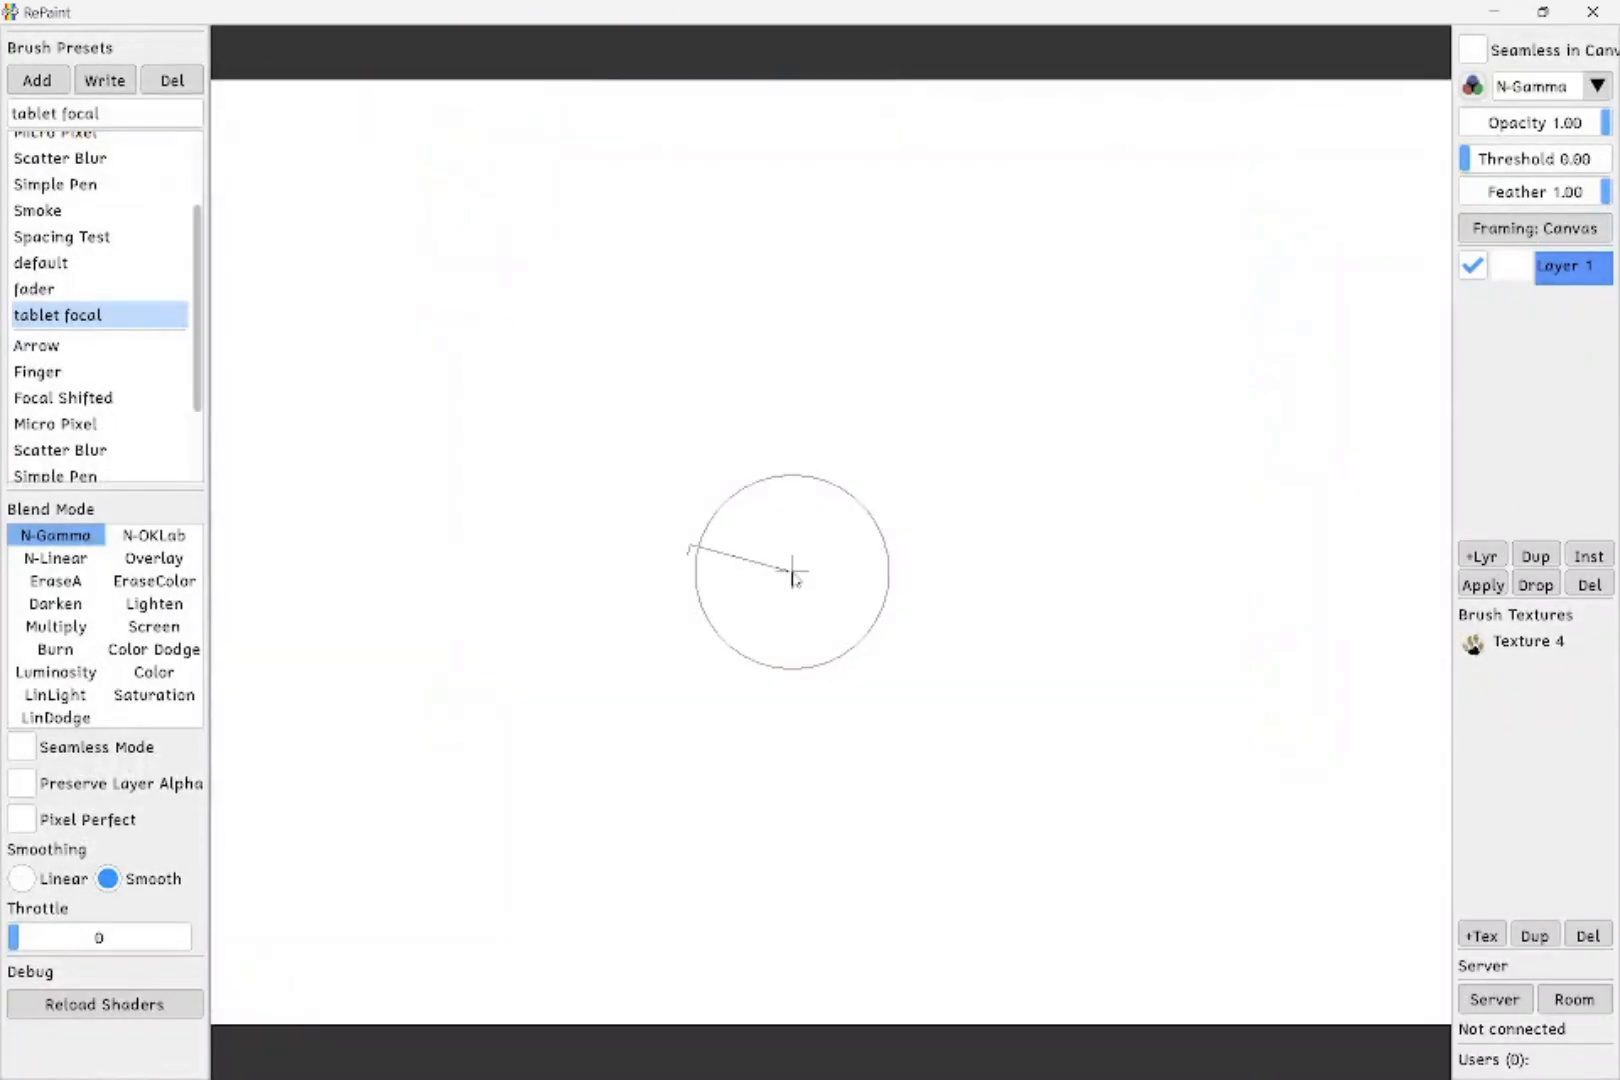
{"action": "mouse_move", "coordinate": [409, 860]}
{"action": "left_mouse_down"}
{"action": "mouse_move", "coordinate": [414, 735]}
{"action": "mouse_move", "coordinate": [474, 504]}
{"action": "mouse_move", "coordinate": [578, 333]}
{"action": "mouse_move", "coordinate": [831, 179]}
{"action": "mouse_move", "coordinate": [999, 152]}
{"action": "left_mouse_up"}
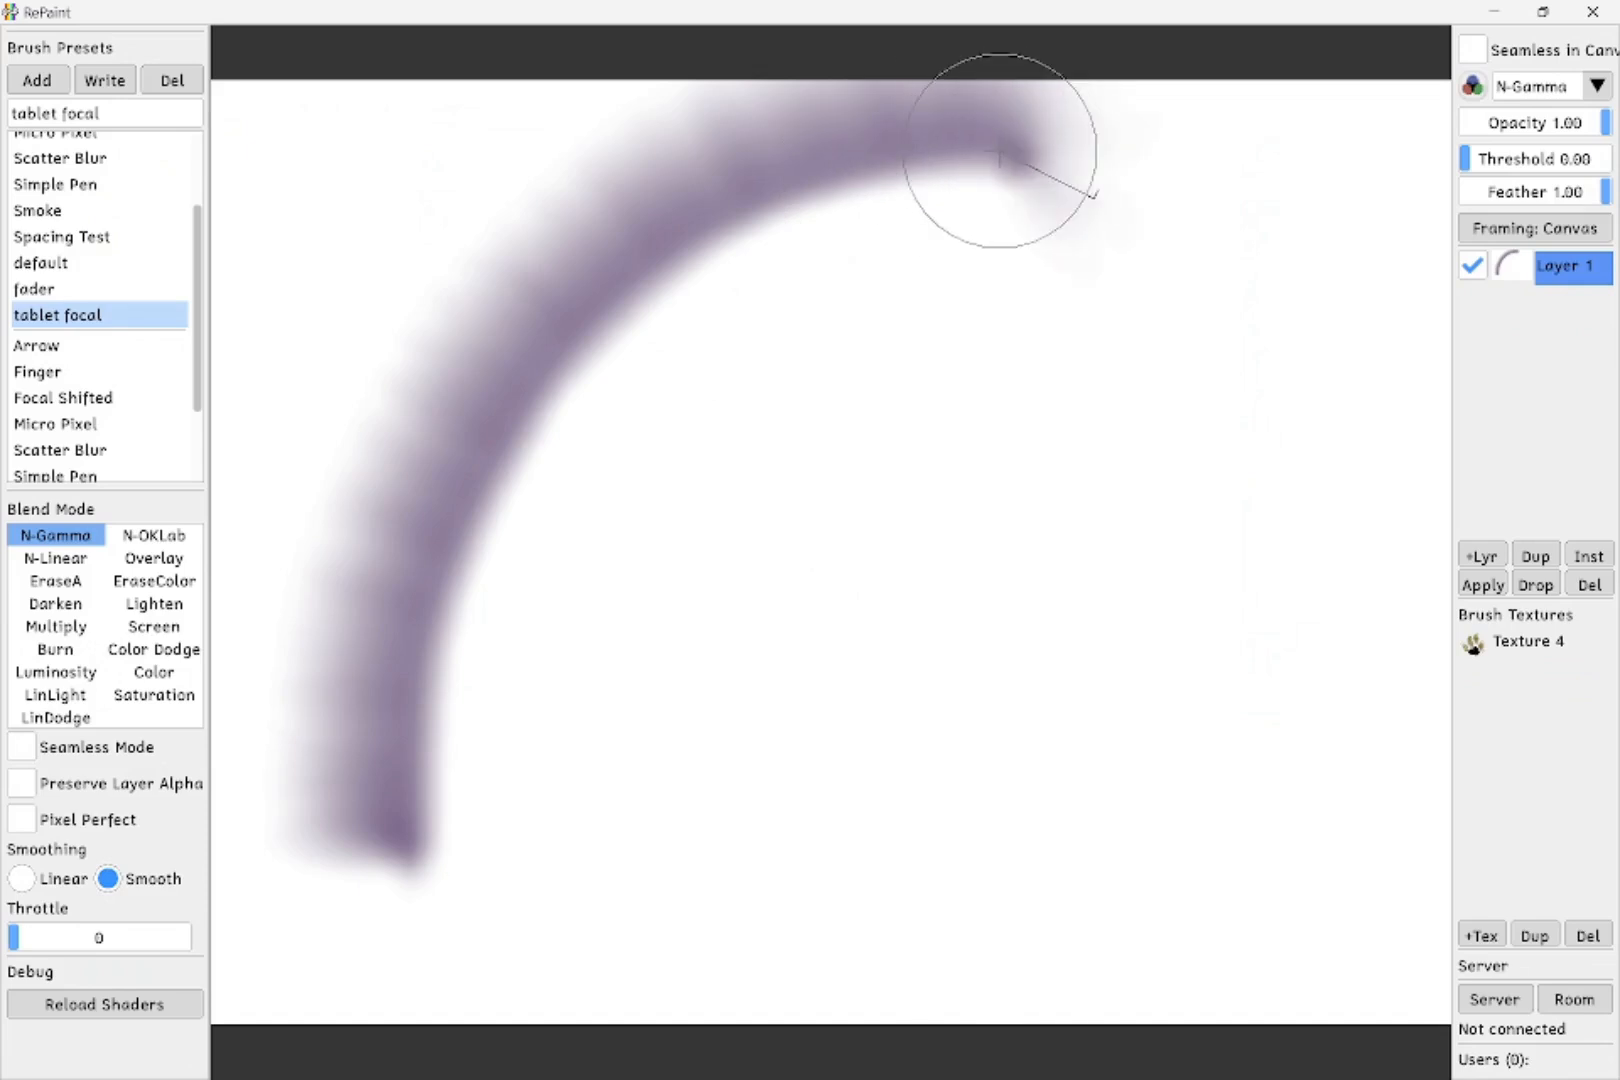
{"action": "mouse_move", "coordinate": [560, 880]}
{"action": "left_mouse_down"}
{"action": "mouse_move", "coordinate": [647, 572]}
{"action": "mouse_move", "coordinate": [803, 389]}
{"action": "mouse_move", "coordinate": [996, 282]}
{"action": "mouse_move", "coordinate": [1083, 360]}
{"action": "mouse_move", "coordinate": [1059, 504]}
{"action": "mouse_move", "coordinate": [951, 510]}
{"action": "mouse_move", "coordinate": [1055, 449]}
{"action": "mouse_move", "coordinate": [997, 408]}
{"action": "left_mouse_up"}
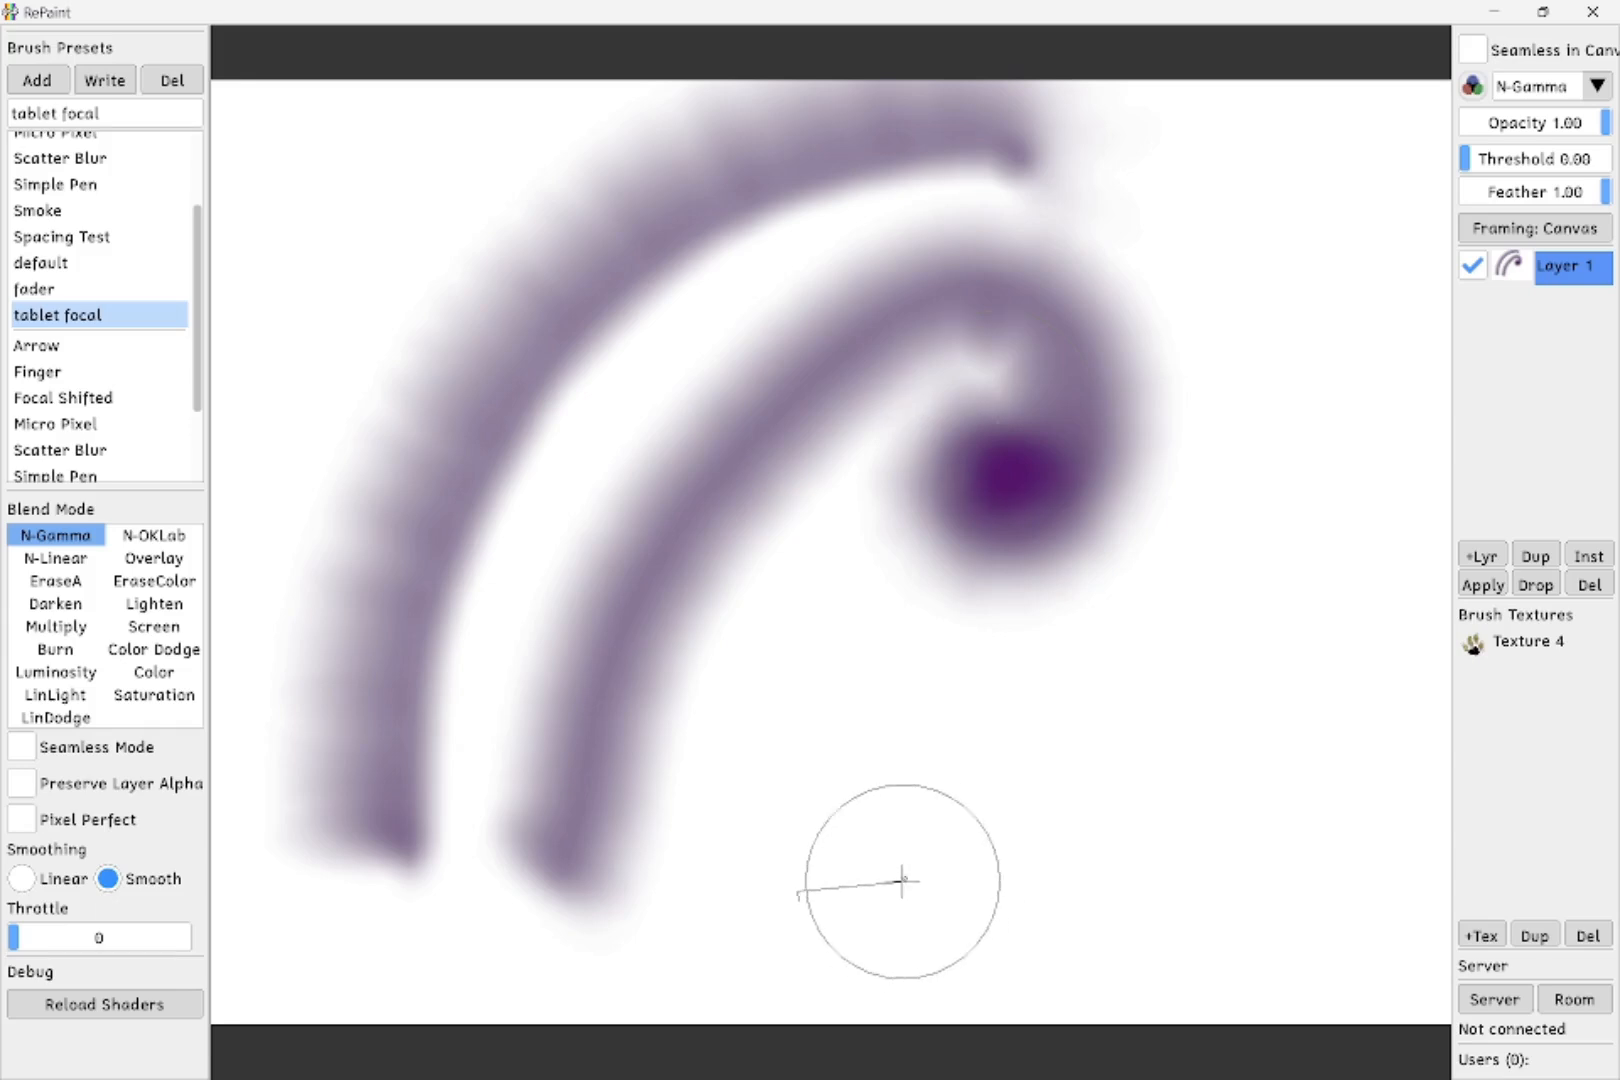
{"action": "mouse_move", "coordinate": [945, 785]}
{"action": "left_mouse_down"}
{"action": "mouse_move", "coordinate": [1125, 415]}
{"action": "mouse_move", "coordinate": [1000, 208]}
{"action": "left_mouse_up"}
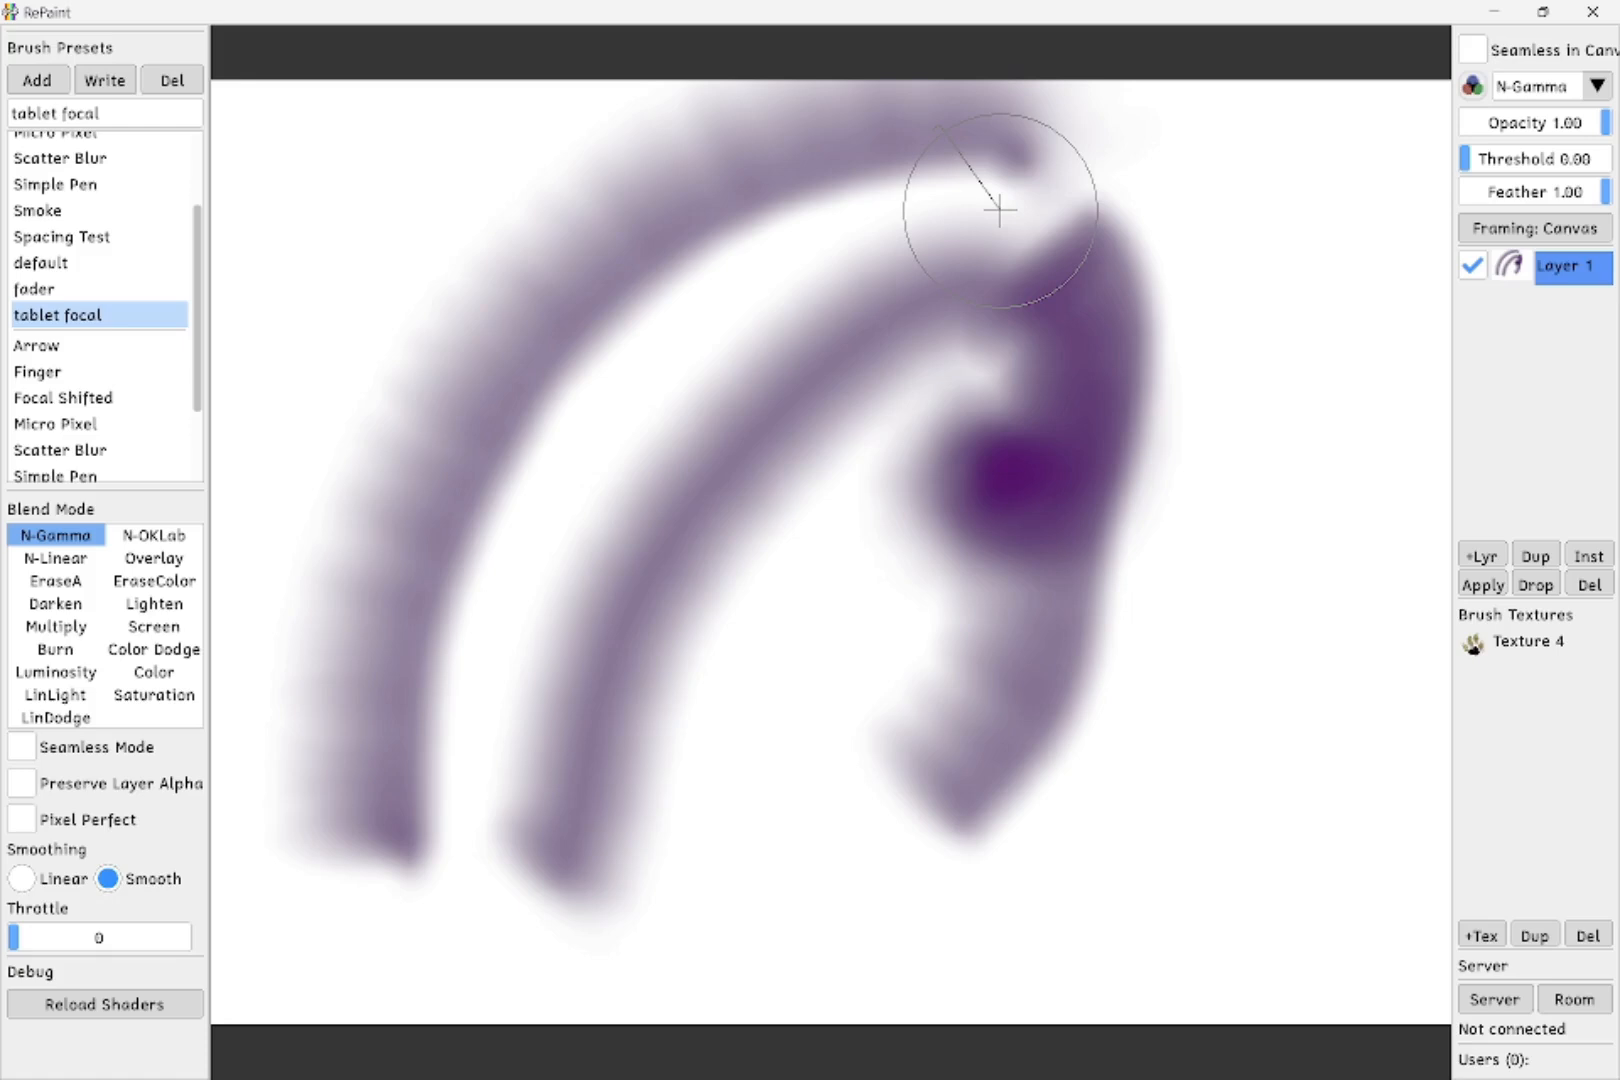
- Set Pressure as the input driving the brush's outer radius
{"action": "key", "text": "Tab"}
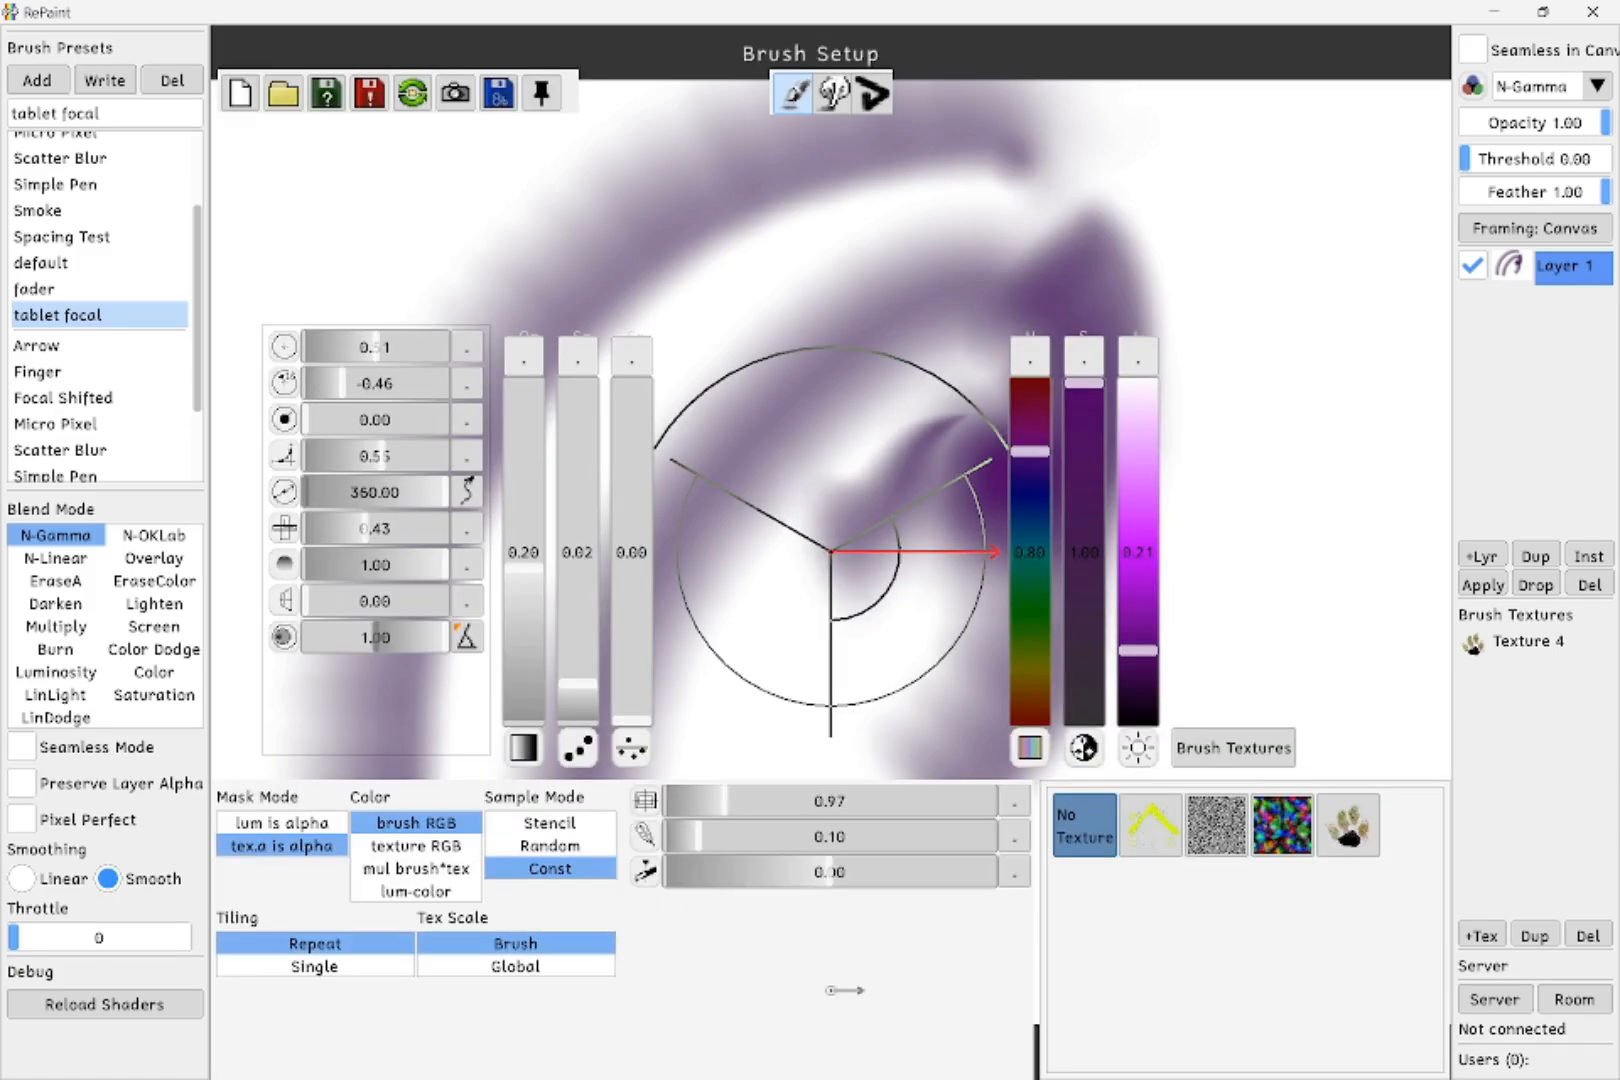
{"action": "left_click", "coordinate": [466, 347]}
{"action": "left_click", "coordinate": [508, 410]}
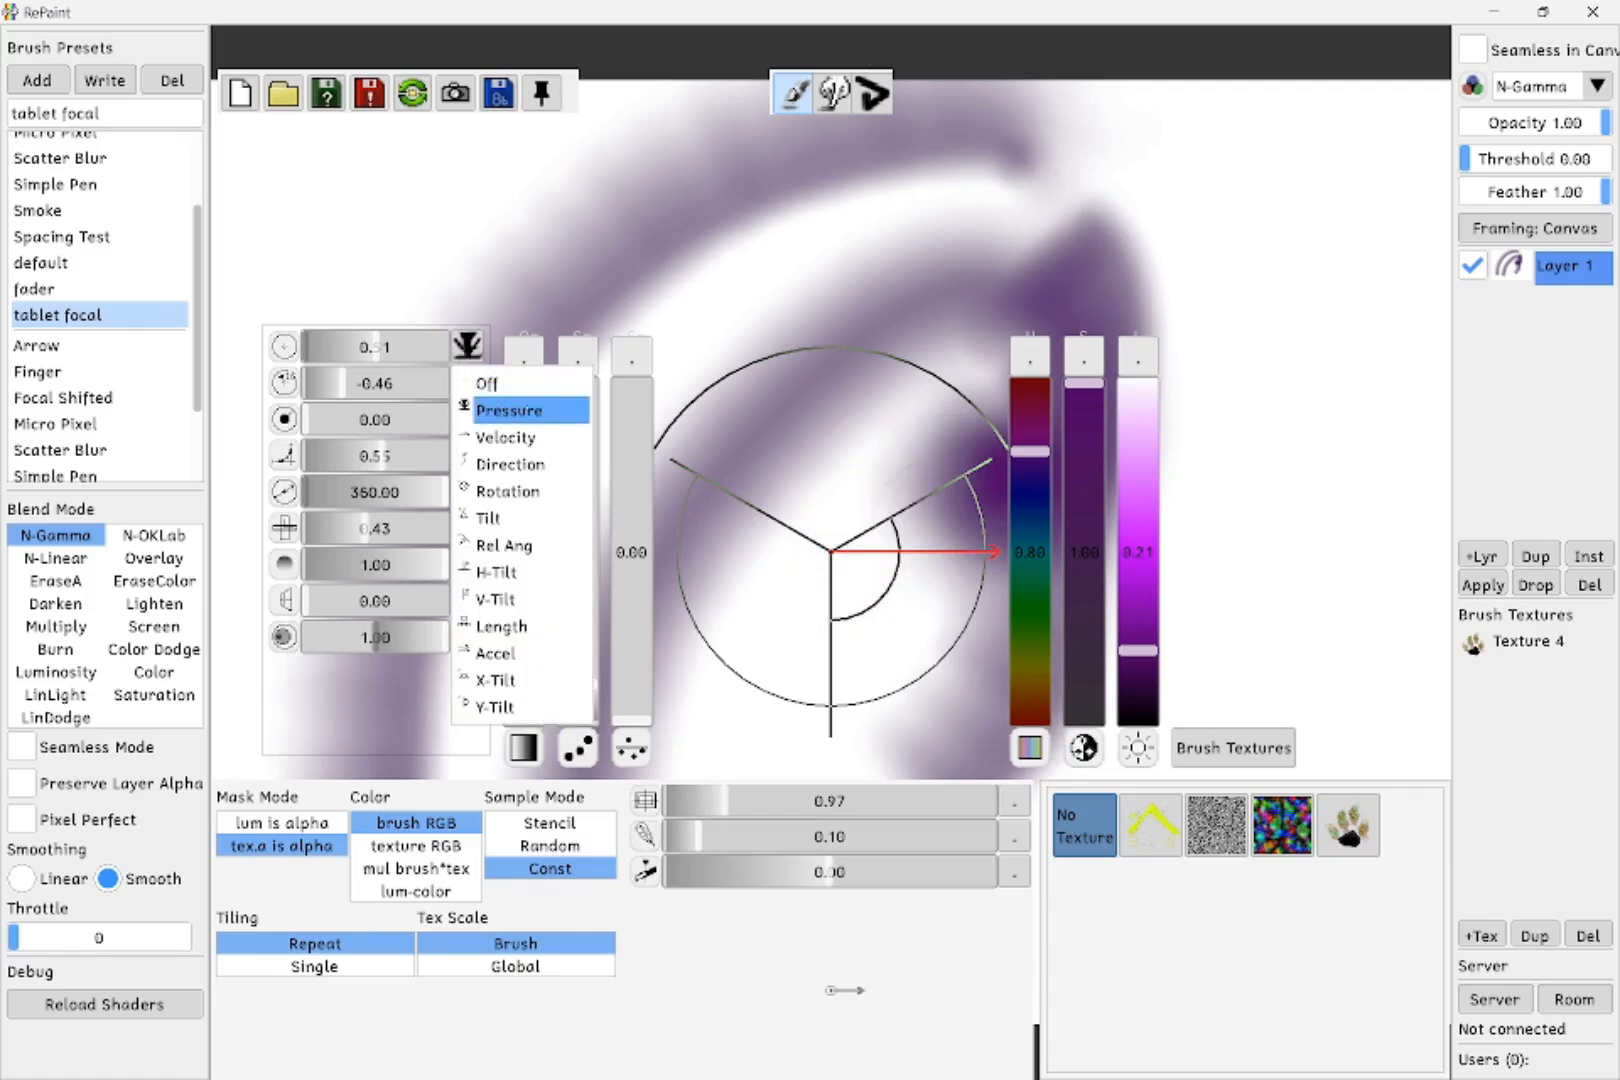
{"action": "key", "text": "Tab"}
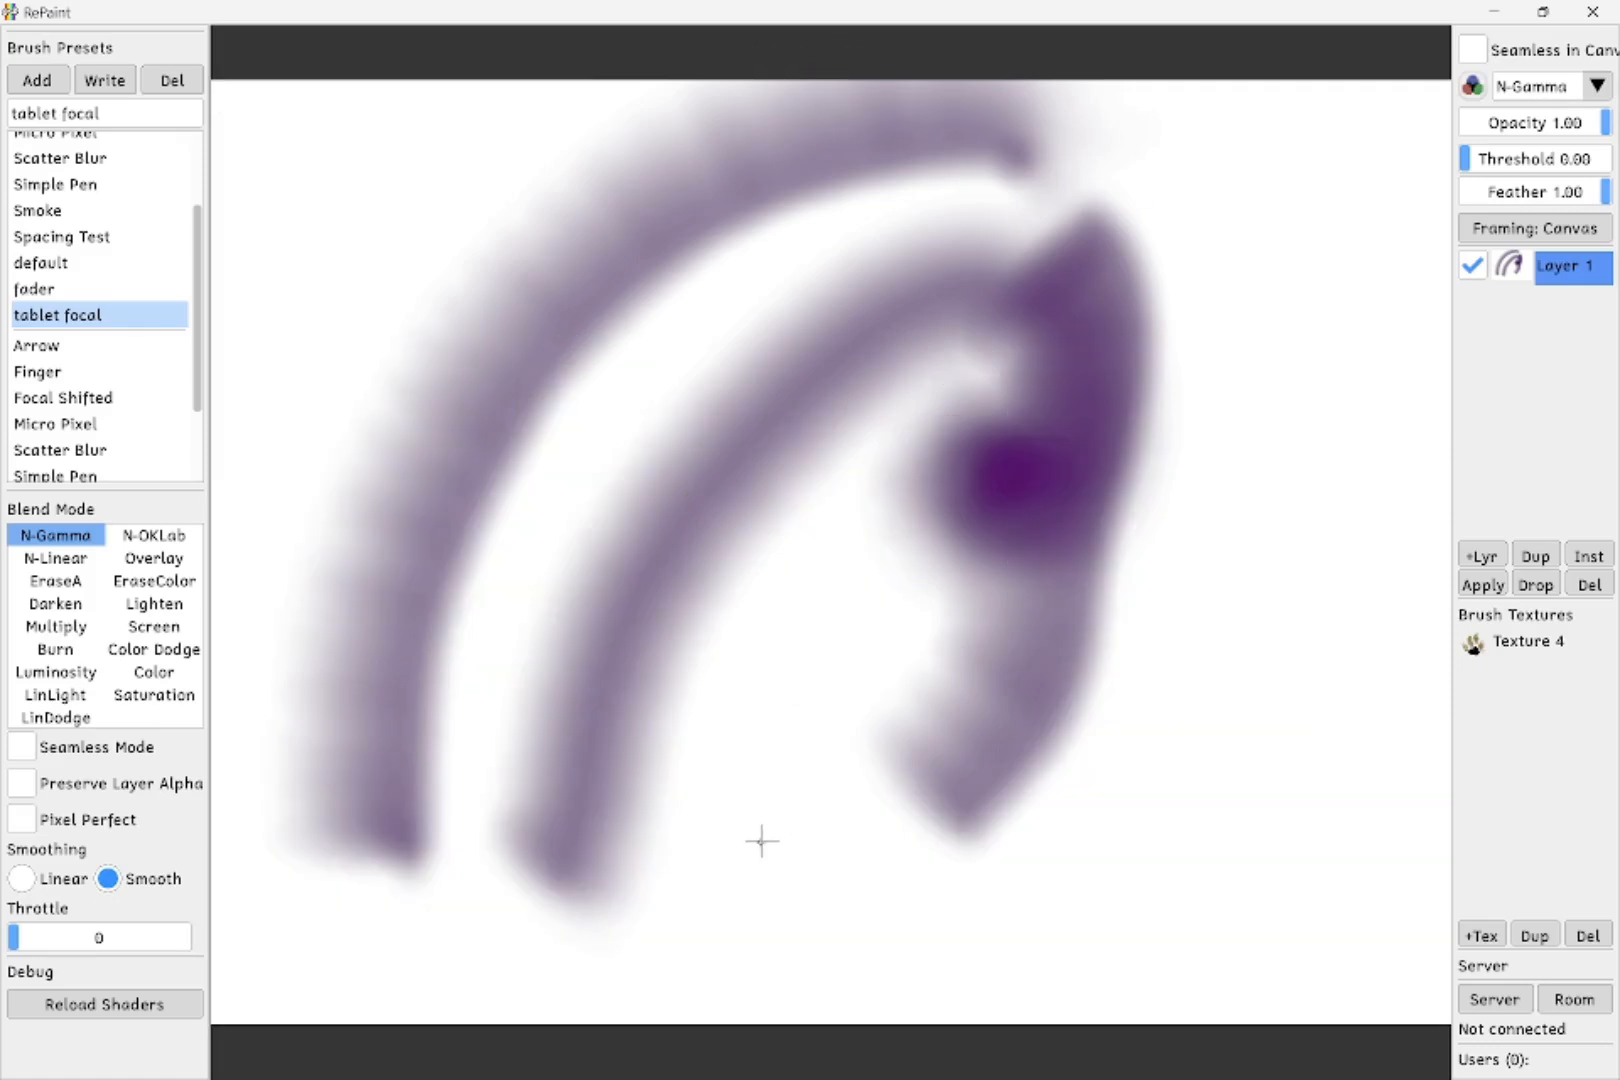
- Paint zigzag and long arcing purple strokes with varying pressure, from thin marks at the upper left to wide bands across the canvas
{"action": "mouse_move", "coordinate": [790, 730]}
{"action": "left_mouse_down"}
{"action": "mouse_move", "coordinate": [806, 886]}
{"action": "mouse_move", "coordinate": [856, 942]}
{"action": "mouse_move", "coordinate": [986, 818]}
{"action": "mouse_move", "coordinate": [1191, 393]}
{"action": "mouse_move", "coordinate": [1260, 766]}
{"action": "mouse_move", "coordinate": [1316, 756]}
{"action": "mouse_move", "coordinate": [1315, 650]}
{"action": "mouse_move", "coordinate": [1024, 722]}
{"action": "mouse_move", "coordinate": [918, 624]}
{"action": "mouse_move", "coordinate": [795, 764]}
{"action": "mouse_move", "coordinate": [815, 557]}
{"action": "mouse_move", "coordinate": [686, 942]}
{"action": "left_mouse_up"}
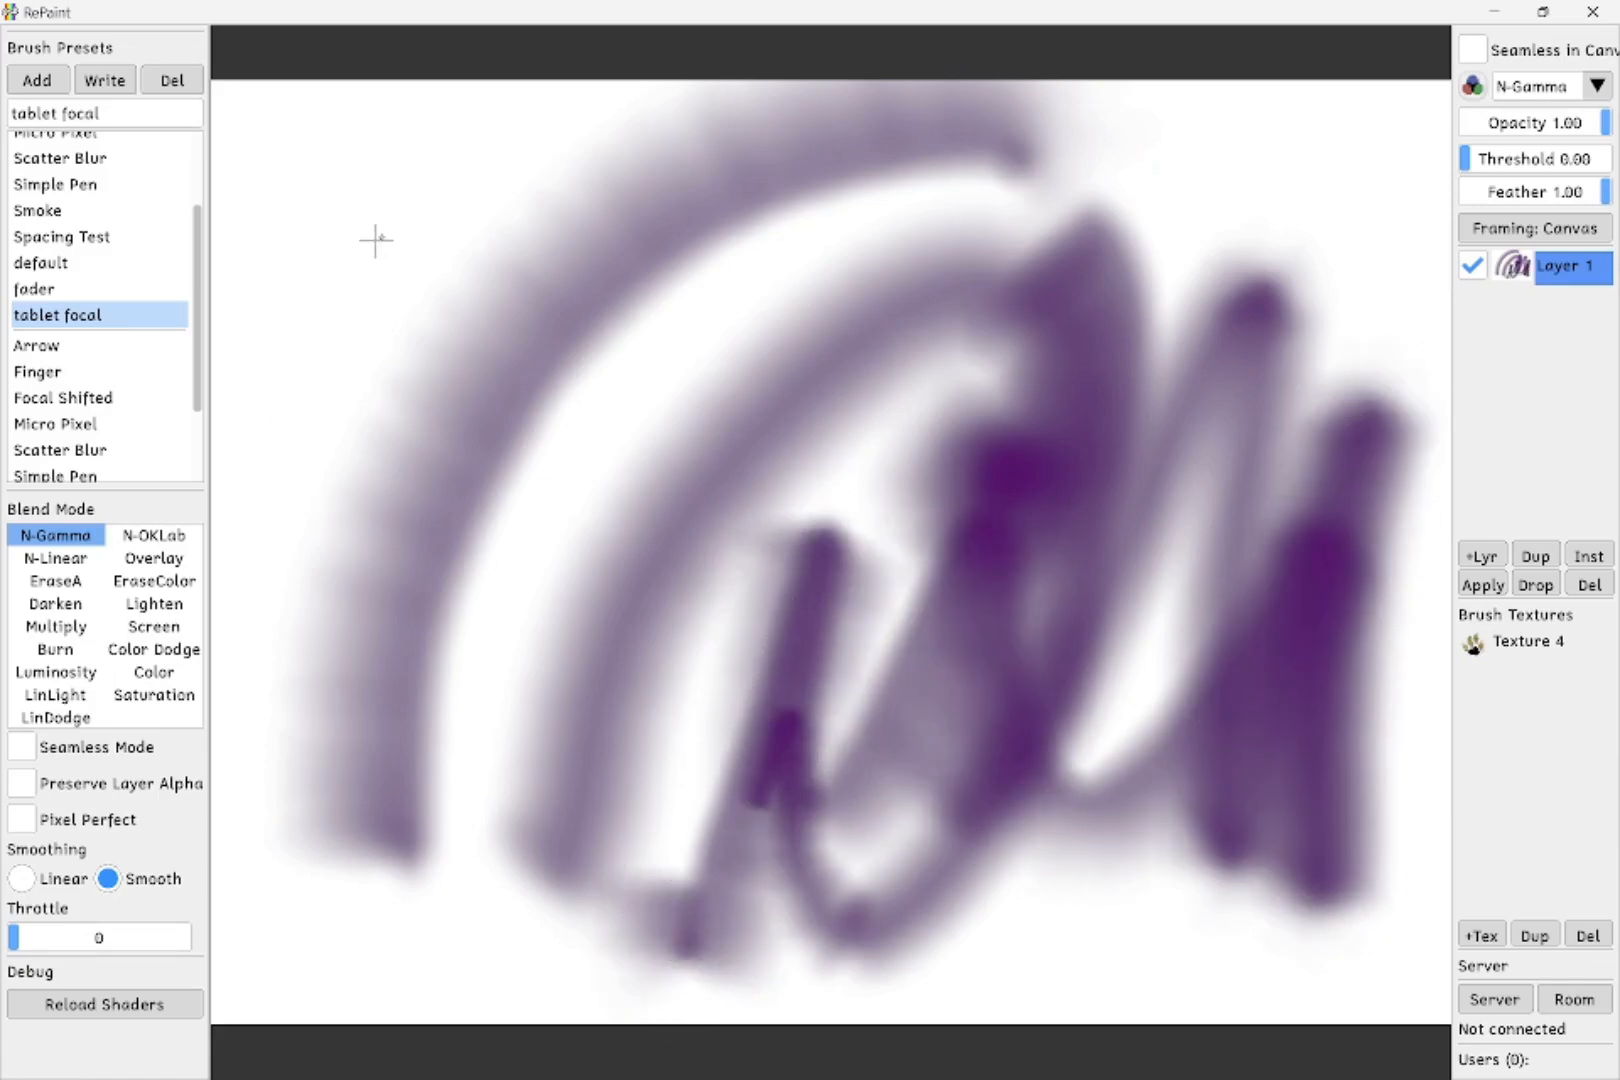
{"action": "mouse_move", "coordinate": [300, 457]}
{"action": "left_mouse_down"}
{"action": "mouse_move", "coordinate": [374, 267]}
{"action": "mouse_move", "coordinate": [474, 159]}
{"action": "left_mouse_up"}
{"action": "left_click_drag", "start_coordinate": [355, 367], "coordinate": [470, 200]}
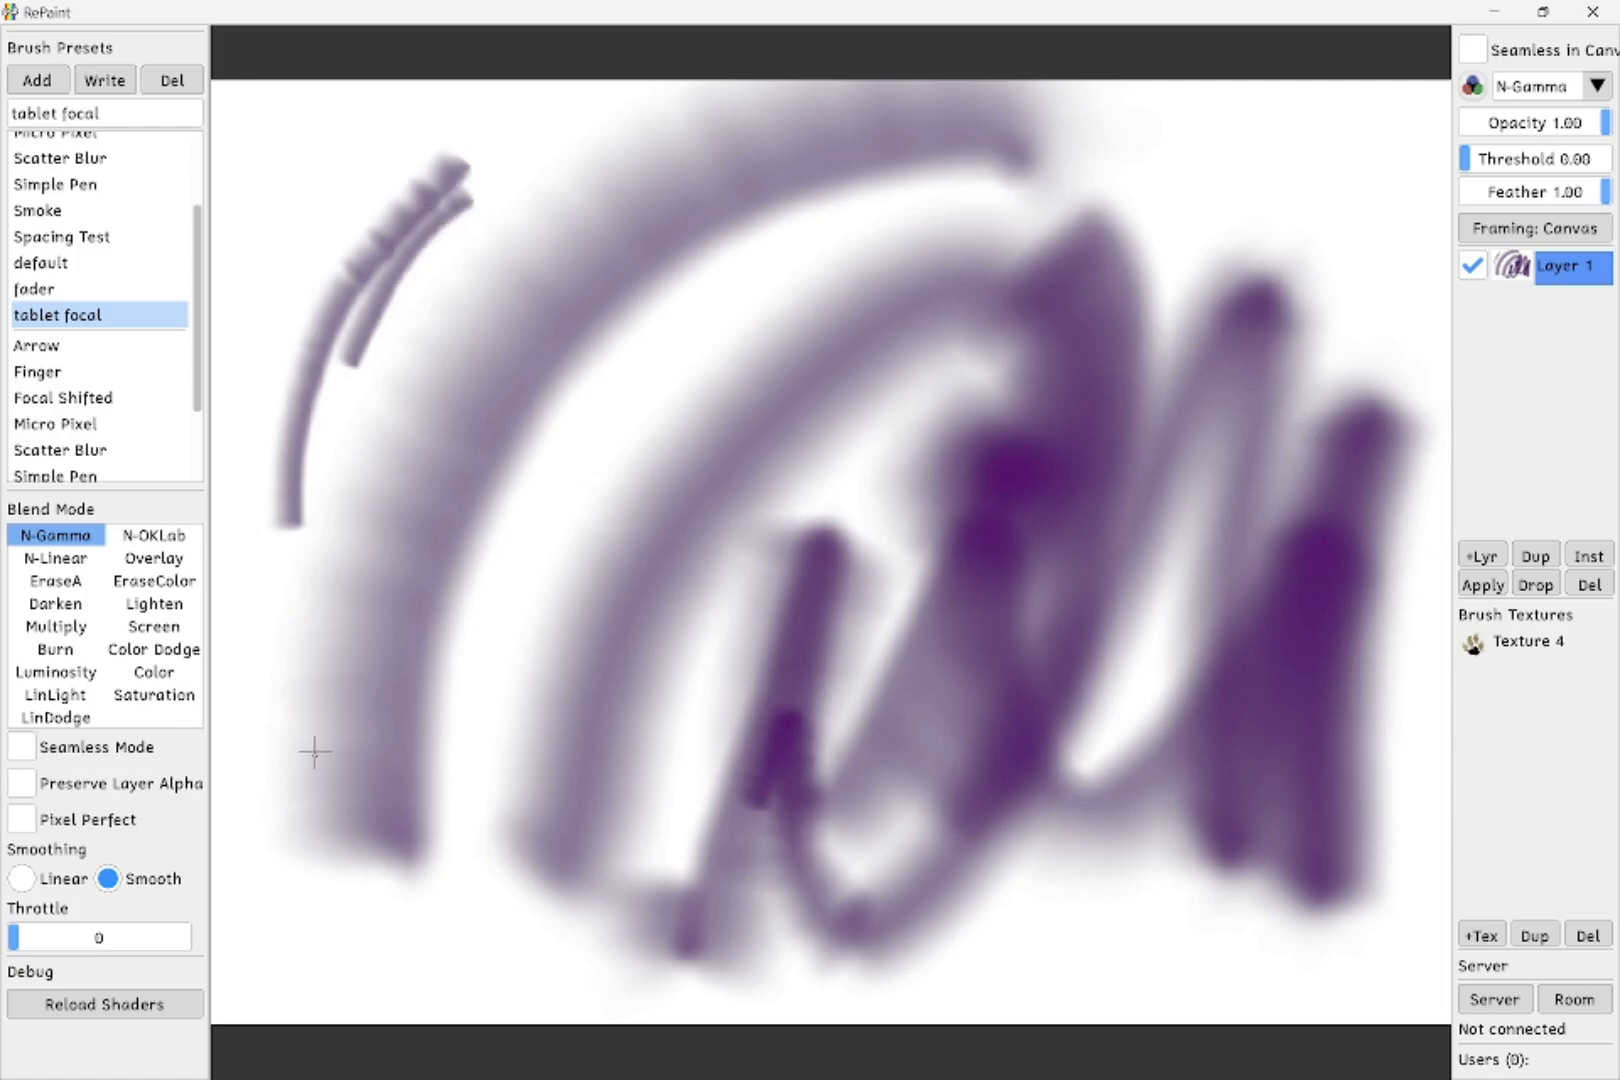
{"action": "mouse_move", "coordinate": [292, 750]}
{"action": "left_mouse_down"}
{"action": "mouse_move", "coordinate": [380, 463]}
{"action": "mouse_move", "coordinate": [640, 140]}
{"action": "left_mouse_up"}
{"action": "mouse_move", "coordinate": [422, 925]}
{"action": "left_mouse_down"}
{"action": "mouse_move", "coordinate": [456, 805]}
{"action": "mouse_move", "coordinate": [839, 152]}
{"action": "mouse_move", "coordinate": [1170, 187]}
{"action": "left_mouse_up"}
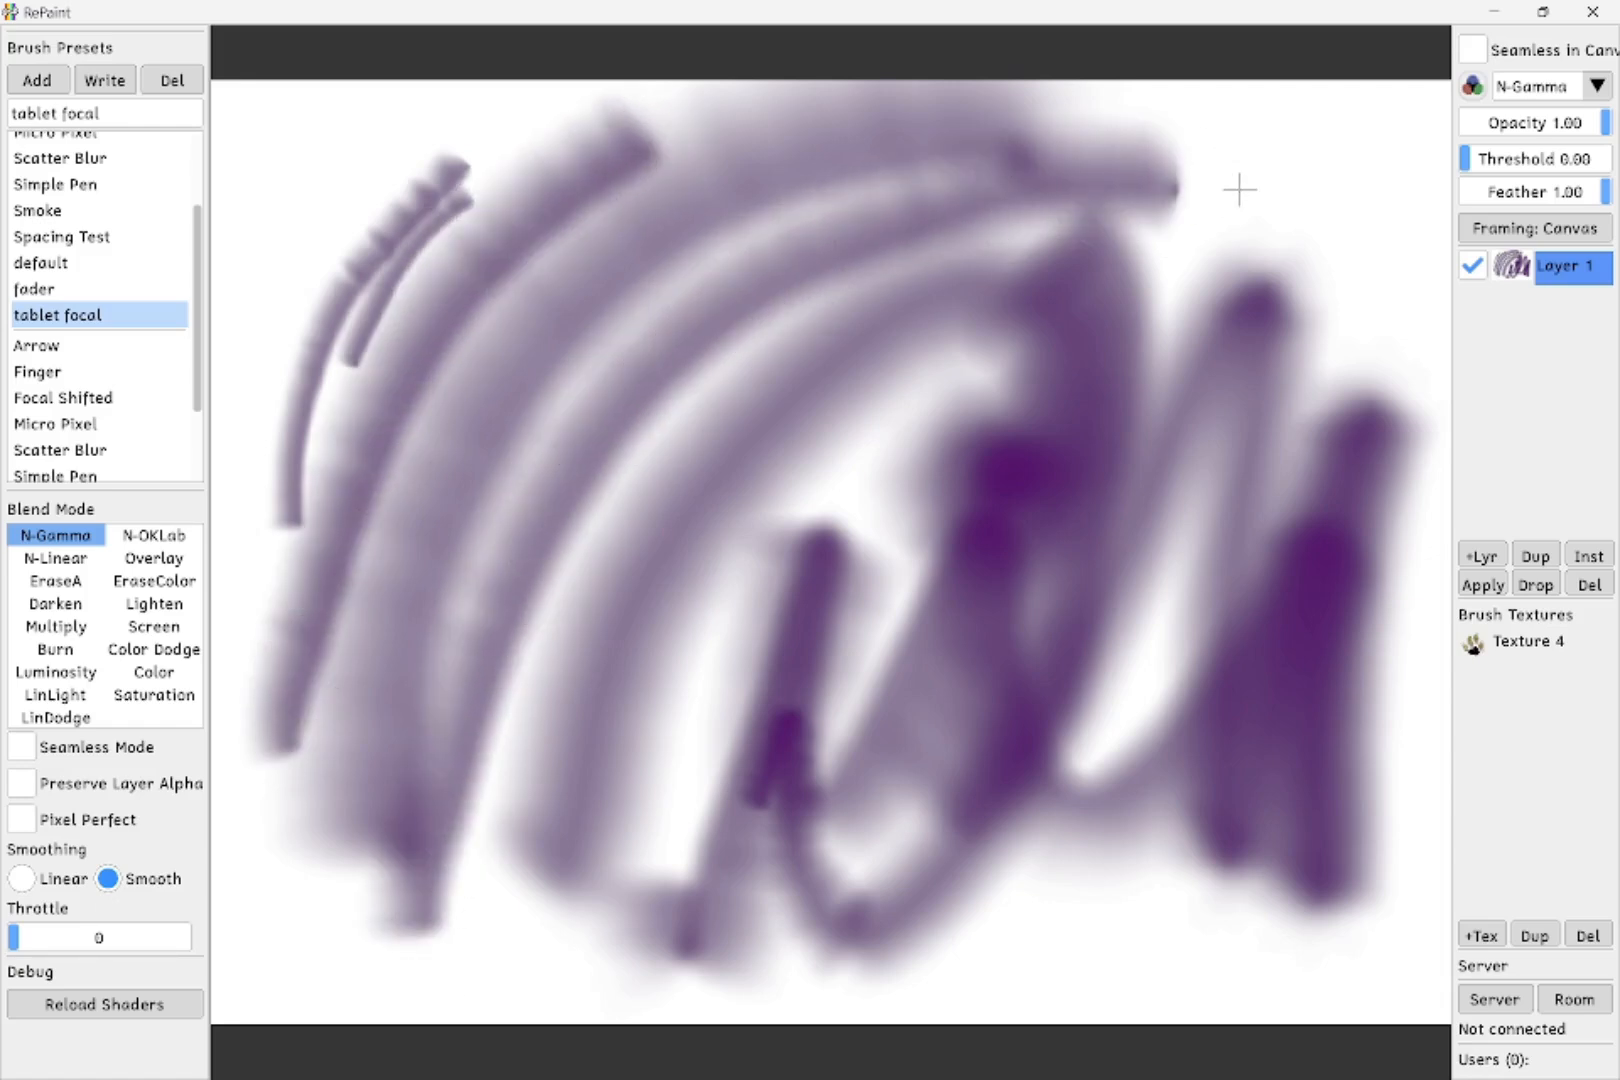